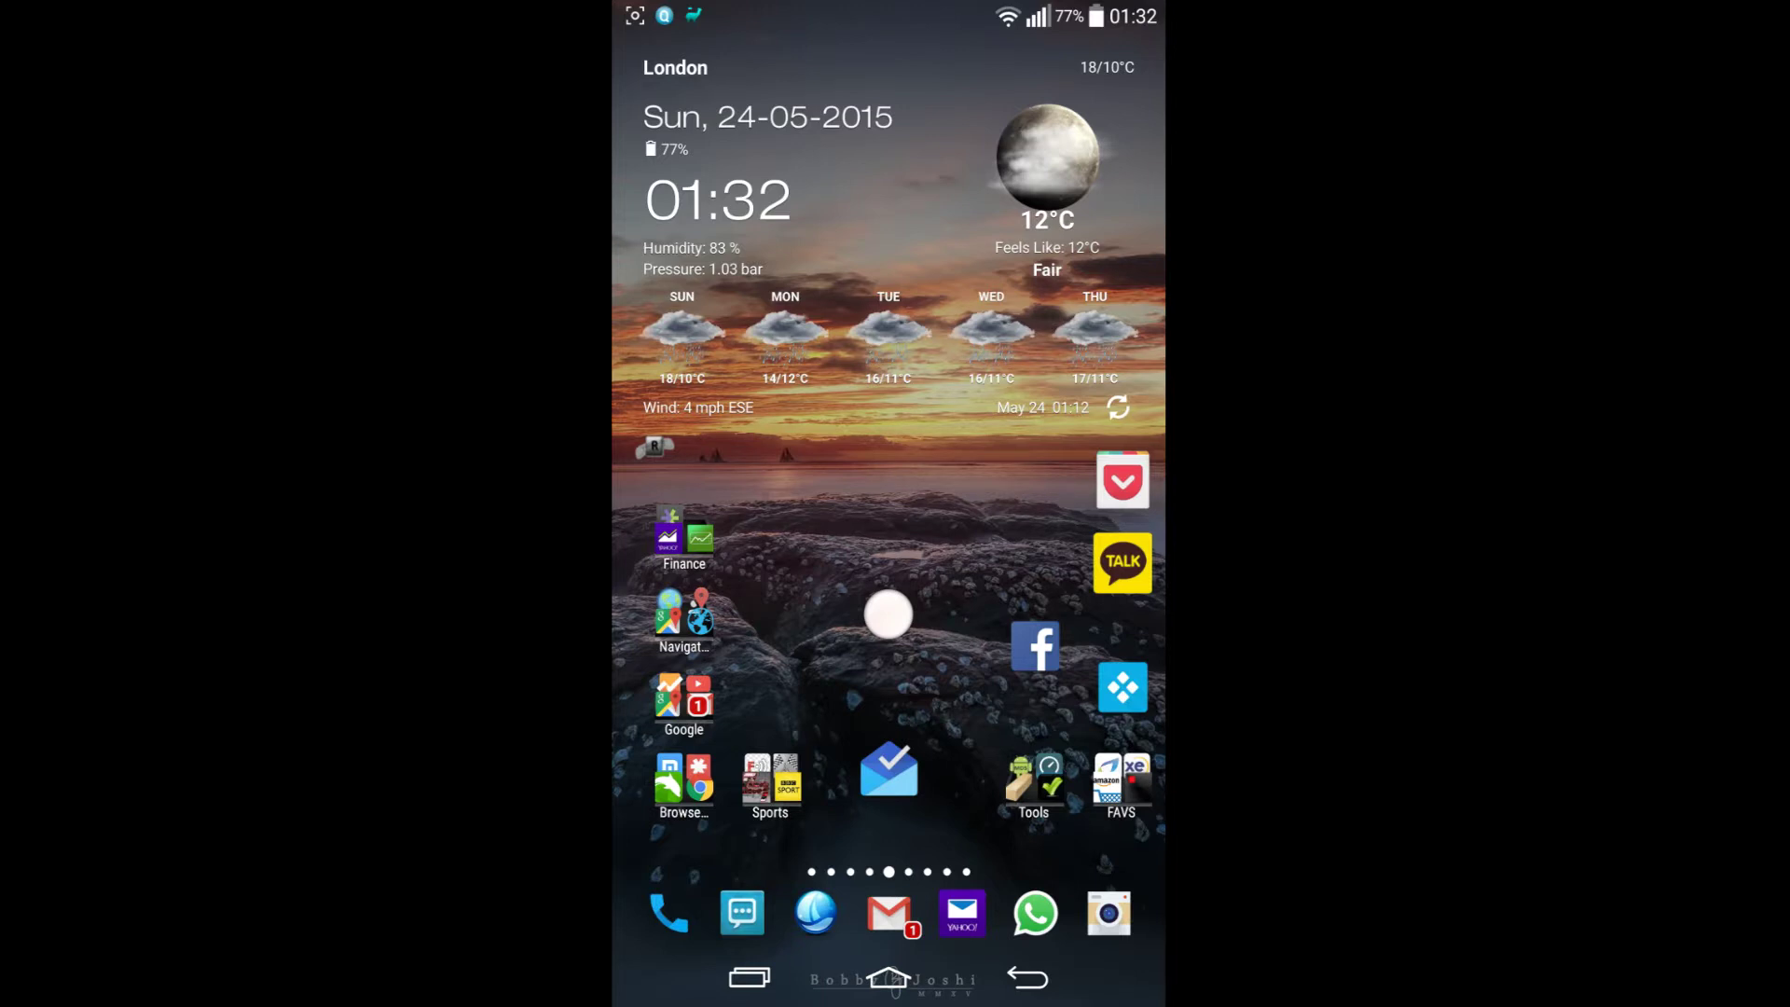
Open the launcher's Tools folder of benchmark apps.
click(1033, 781)
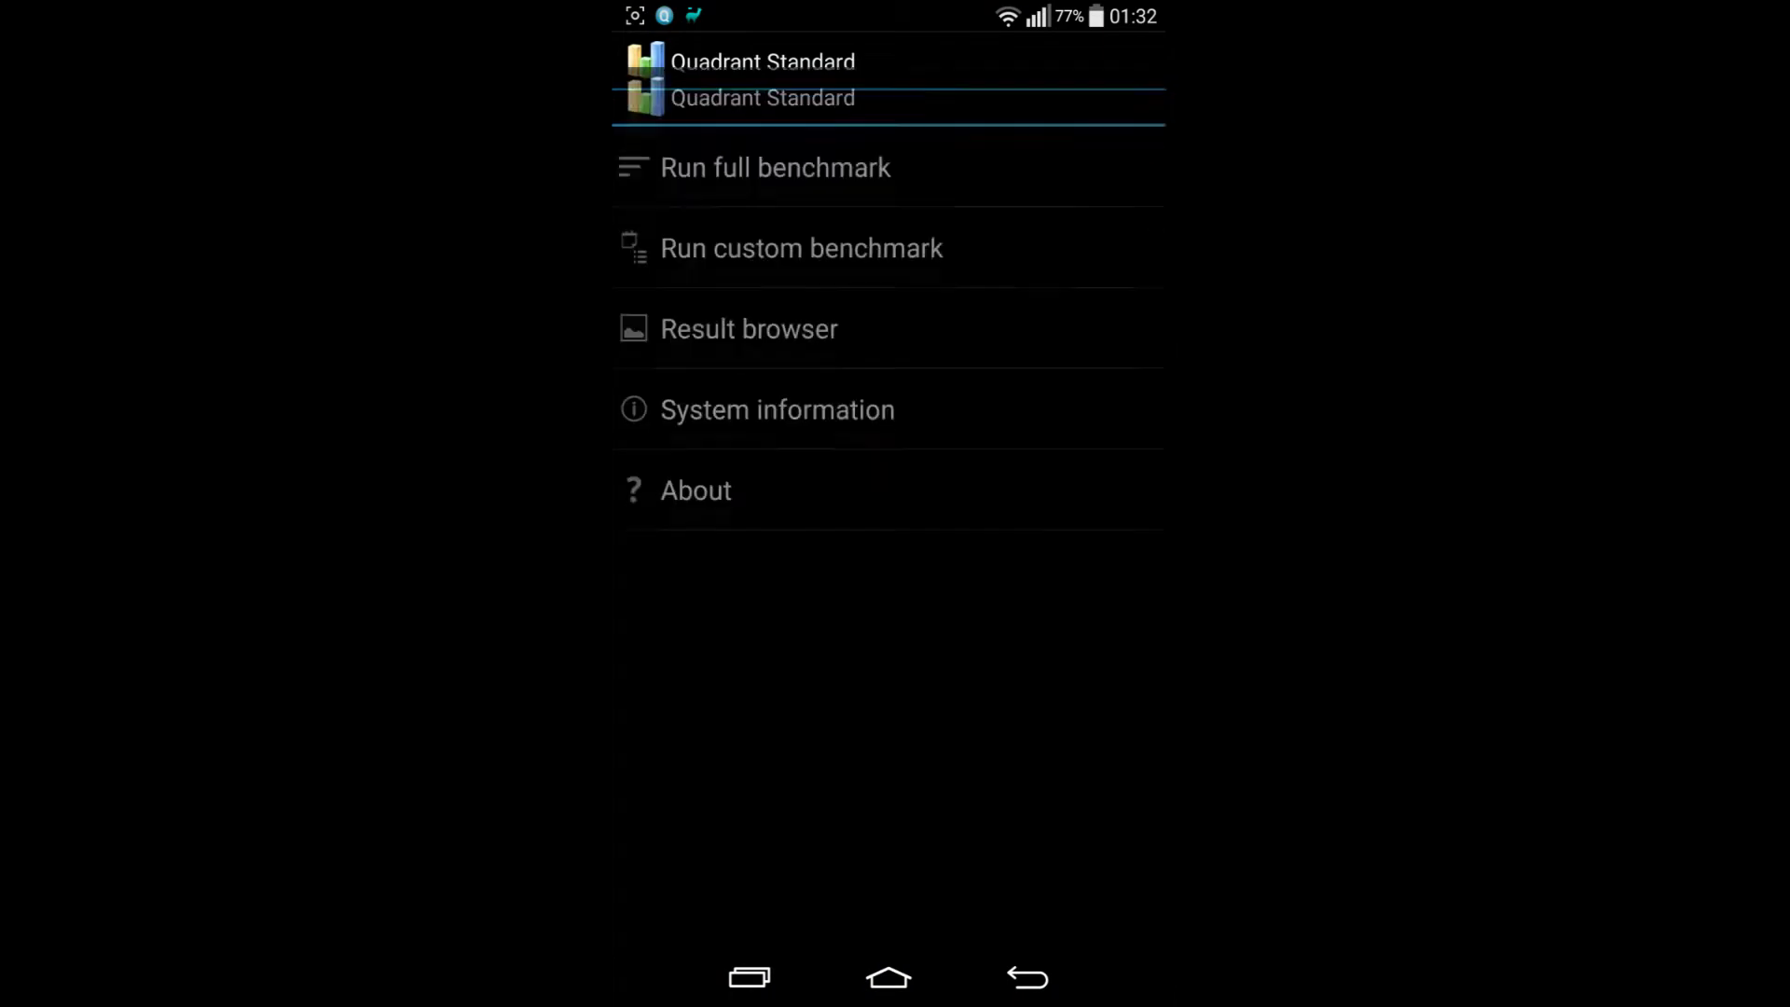
Run Quadrant's full benchmark, view the 19001 score chart, then close it.
click(863, 131)
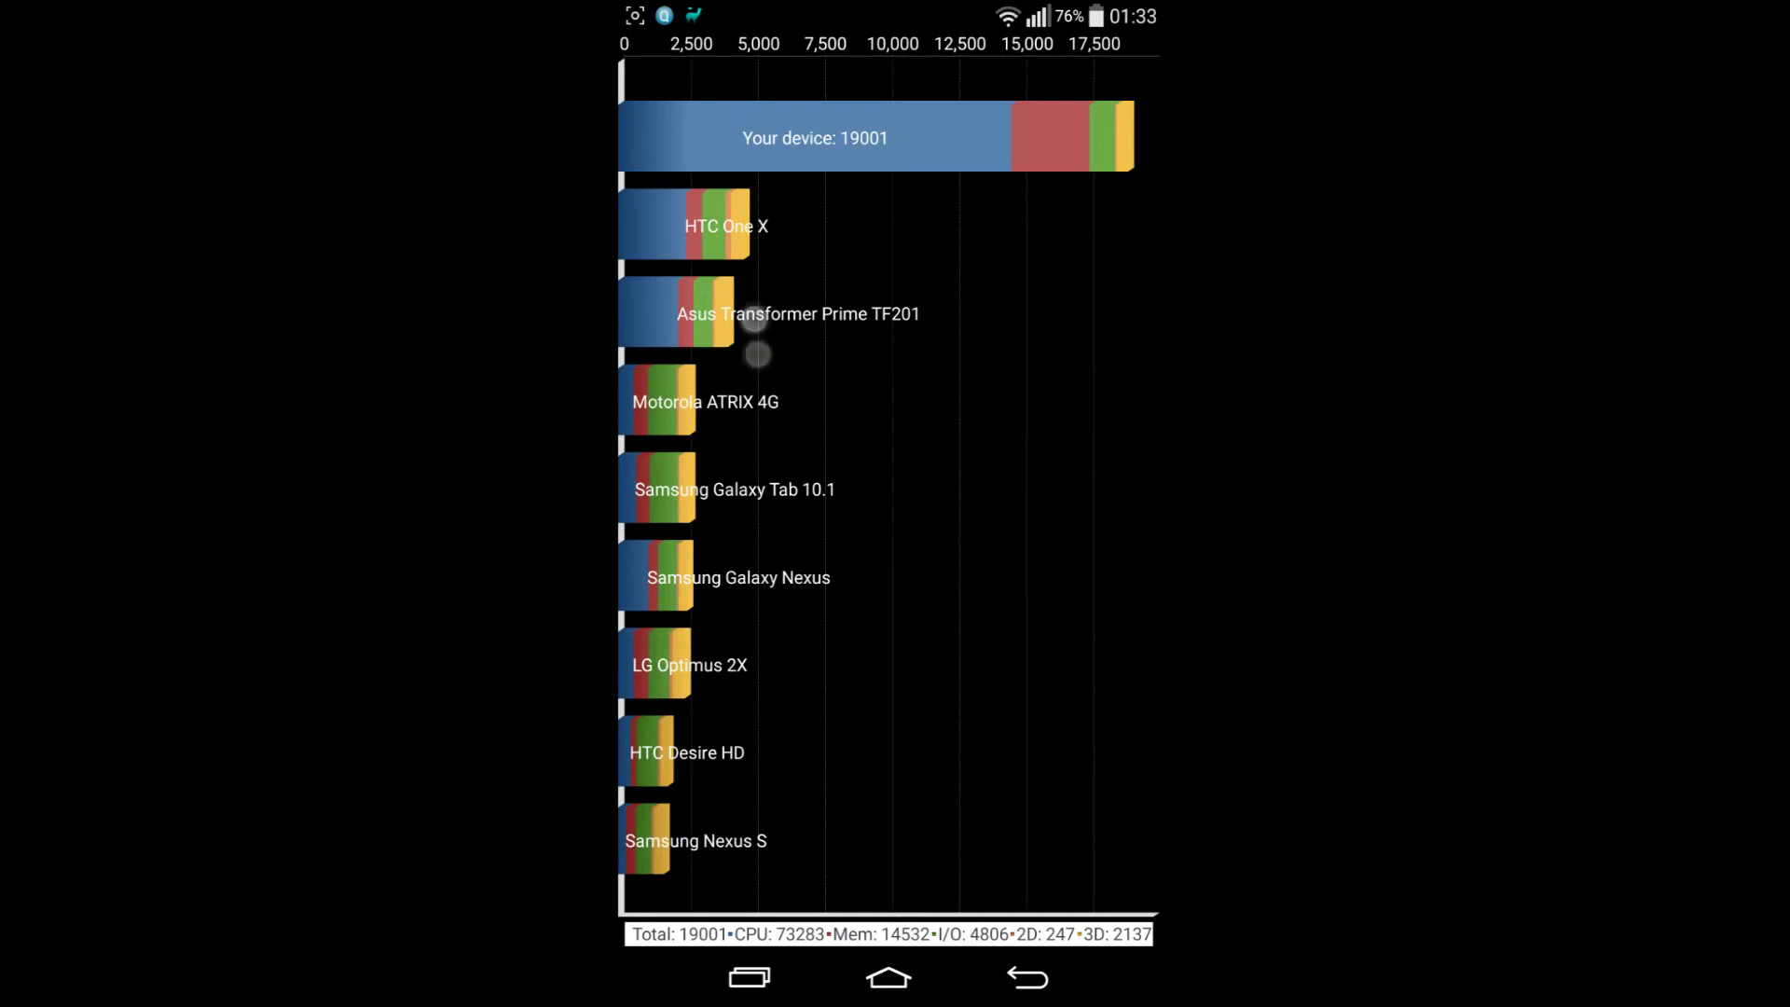
drag(757, 335, 770, 556)
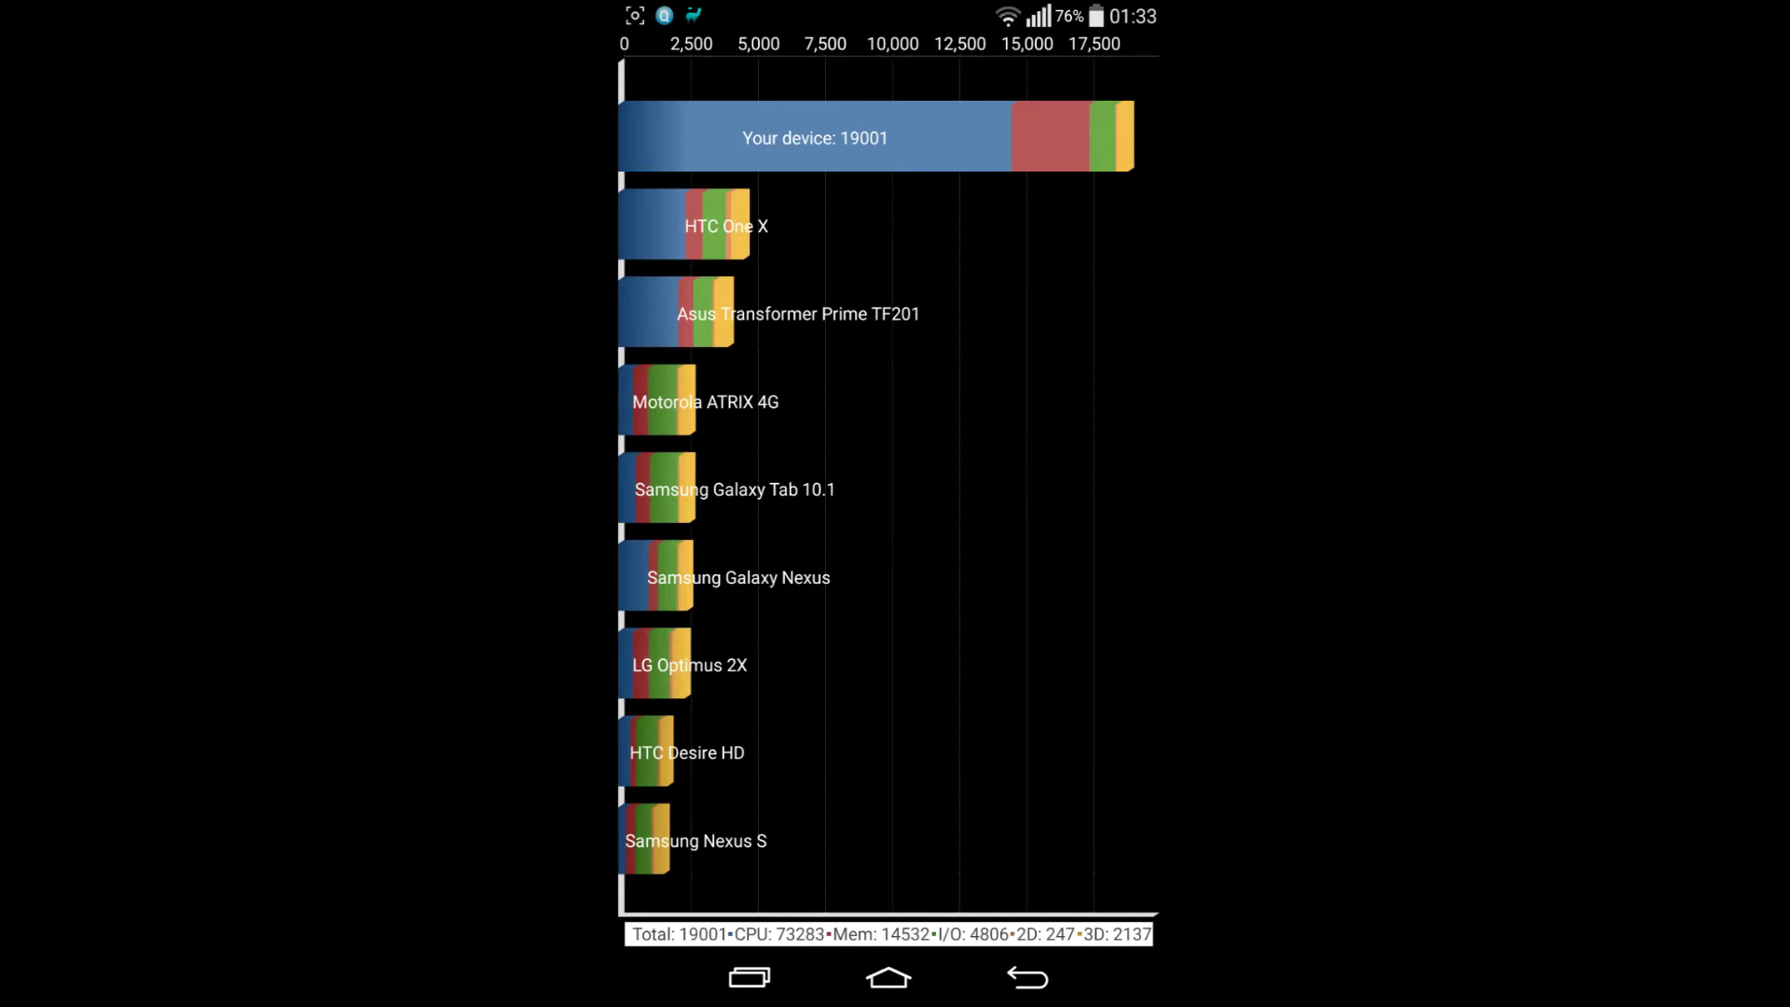
click(1027, 979)
Clear all recent apps, rerun Quadrant's benchmark and send results for the 18266 score.
click(889, 978)
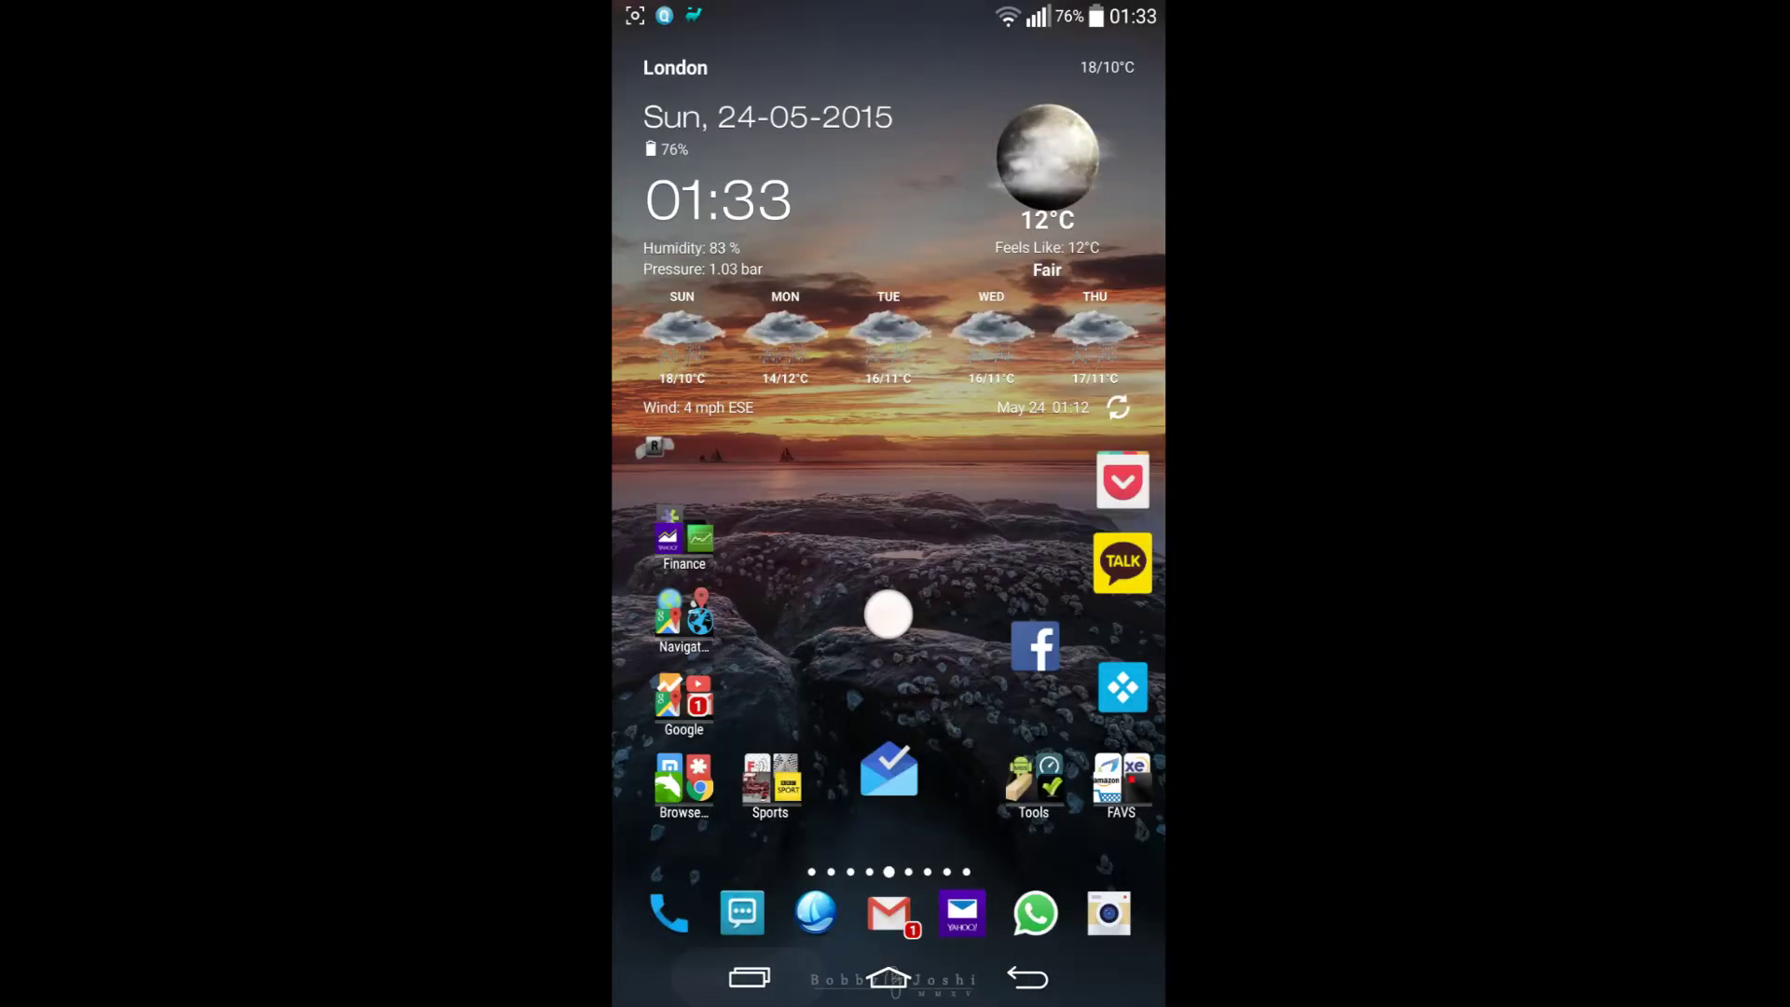
click(749, 977)
click(711, 904)
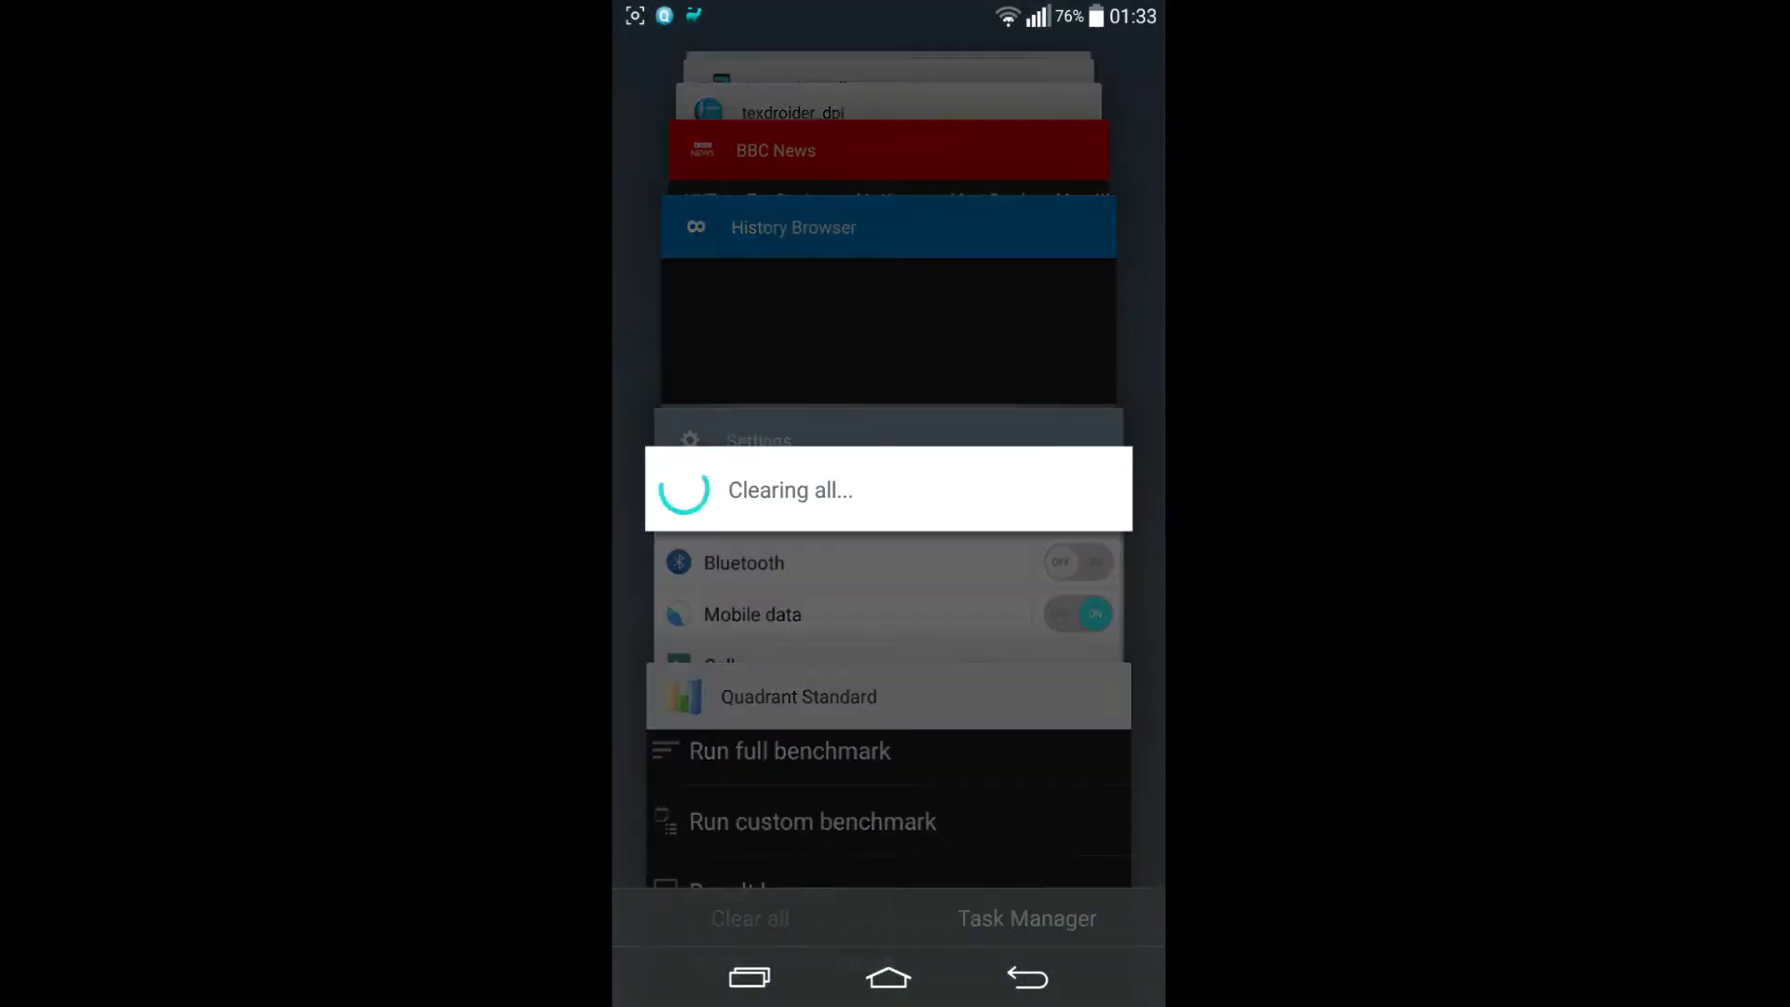
click(1029, 979)
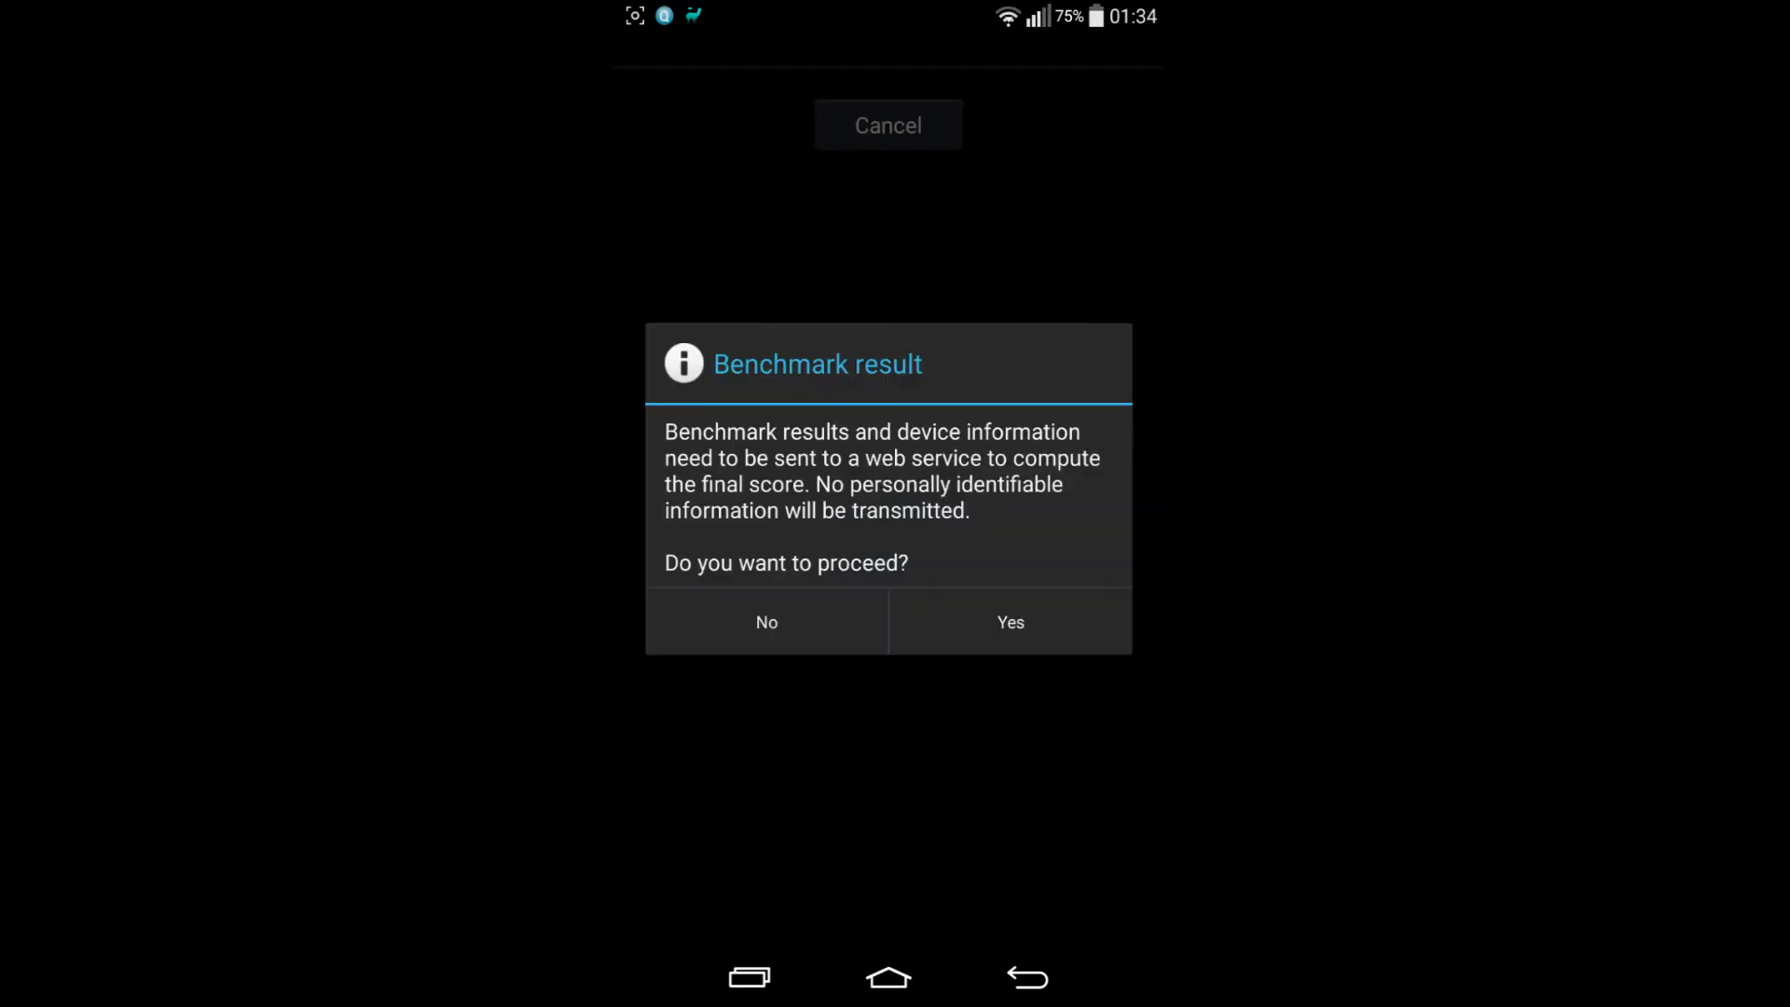
click(1010, 622)
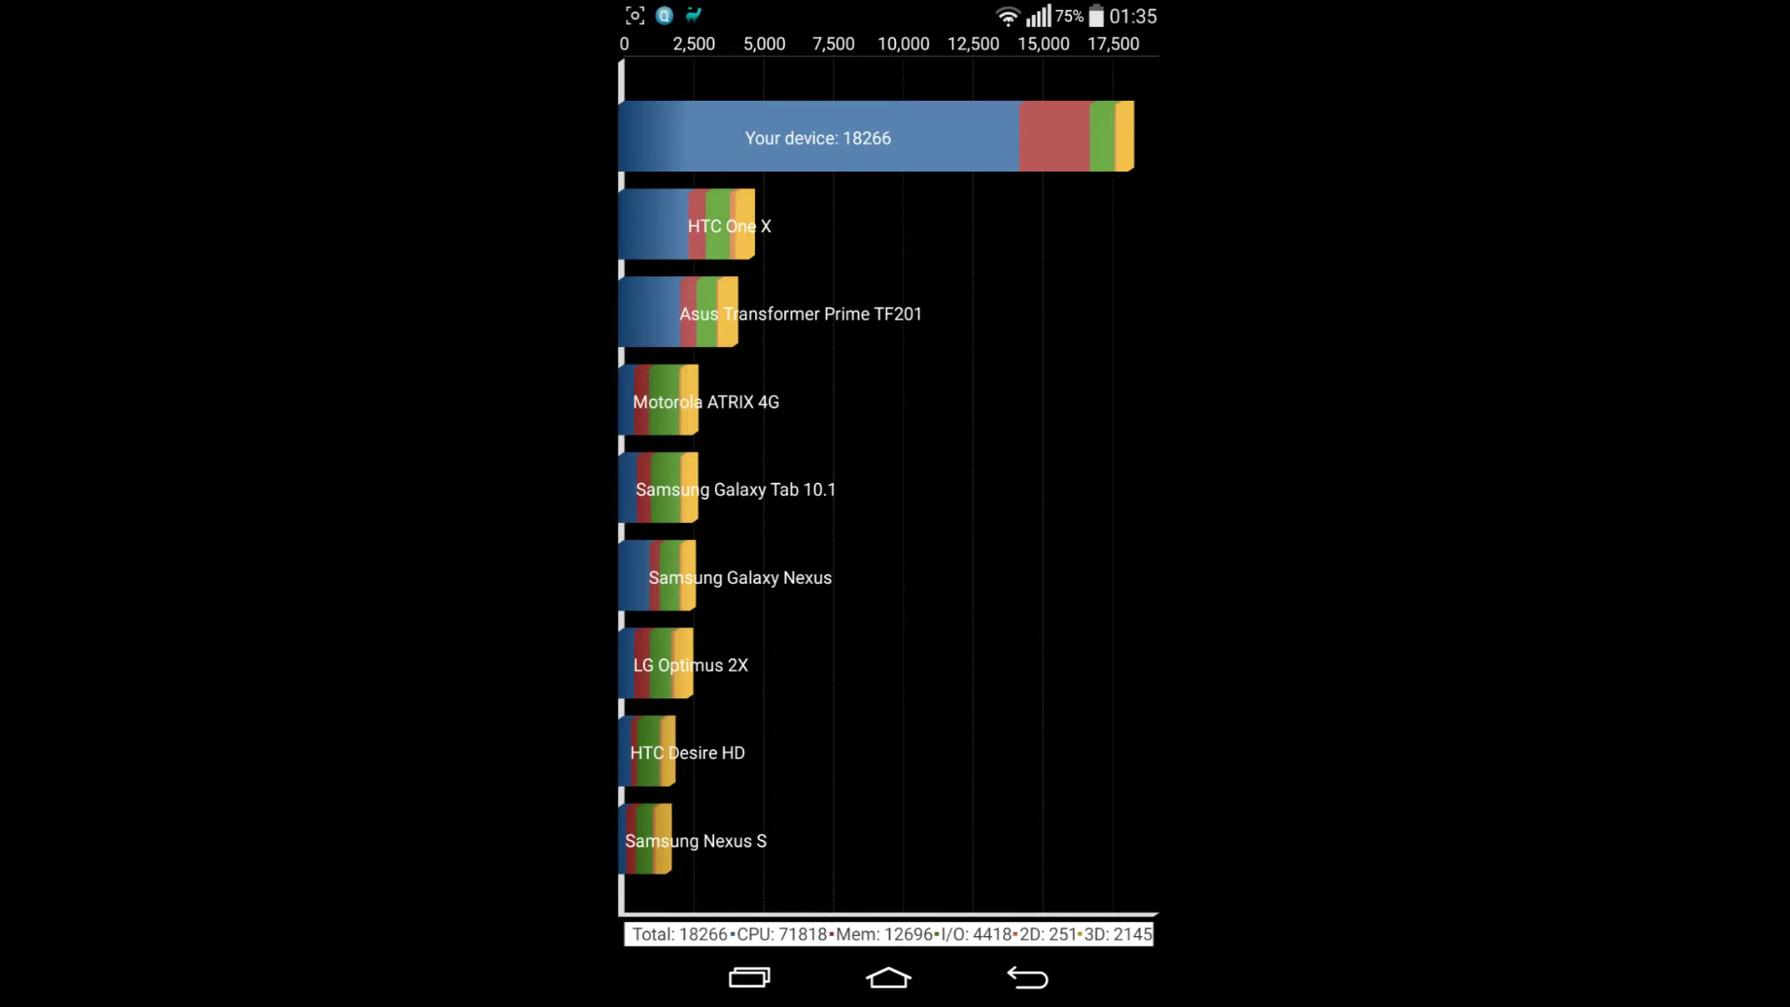
Exit Quadrant, move to the next home screen page and open the Games folder.
click(1028, 976)
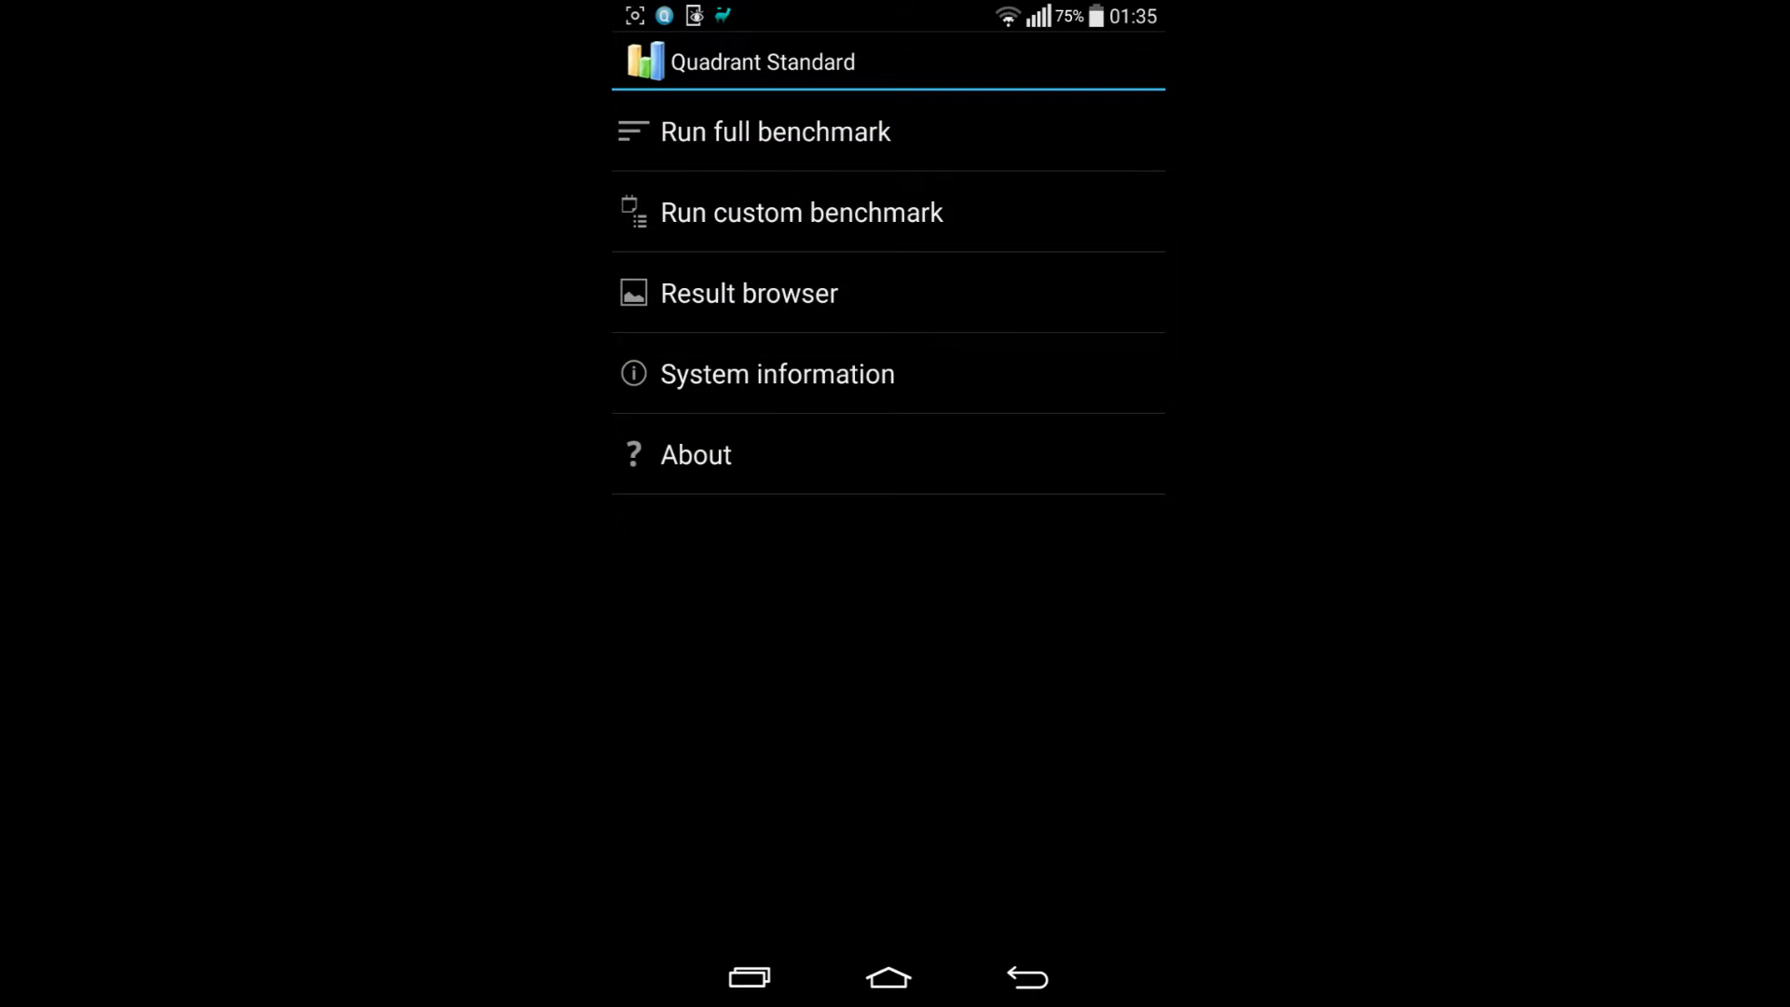
click(1028, 976)
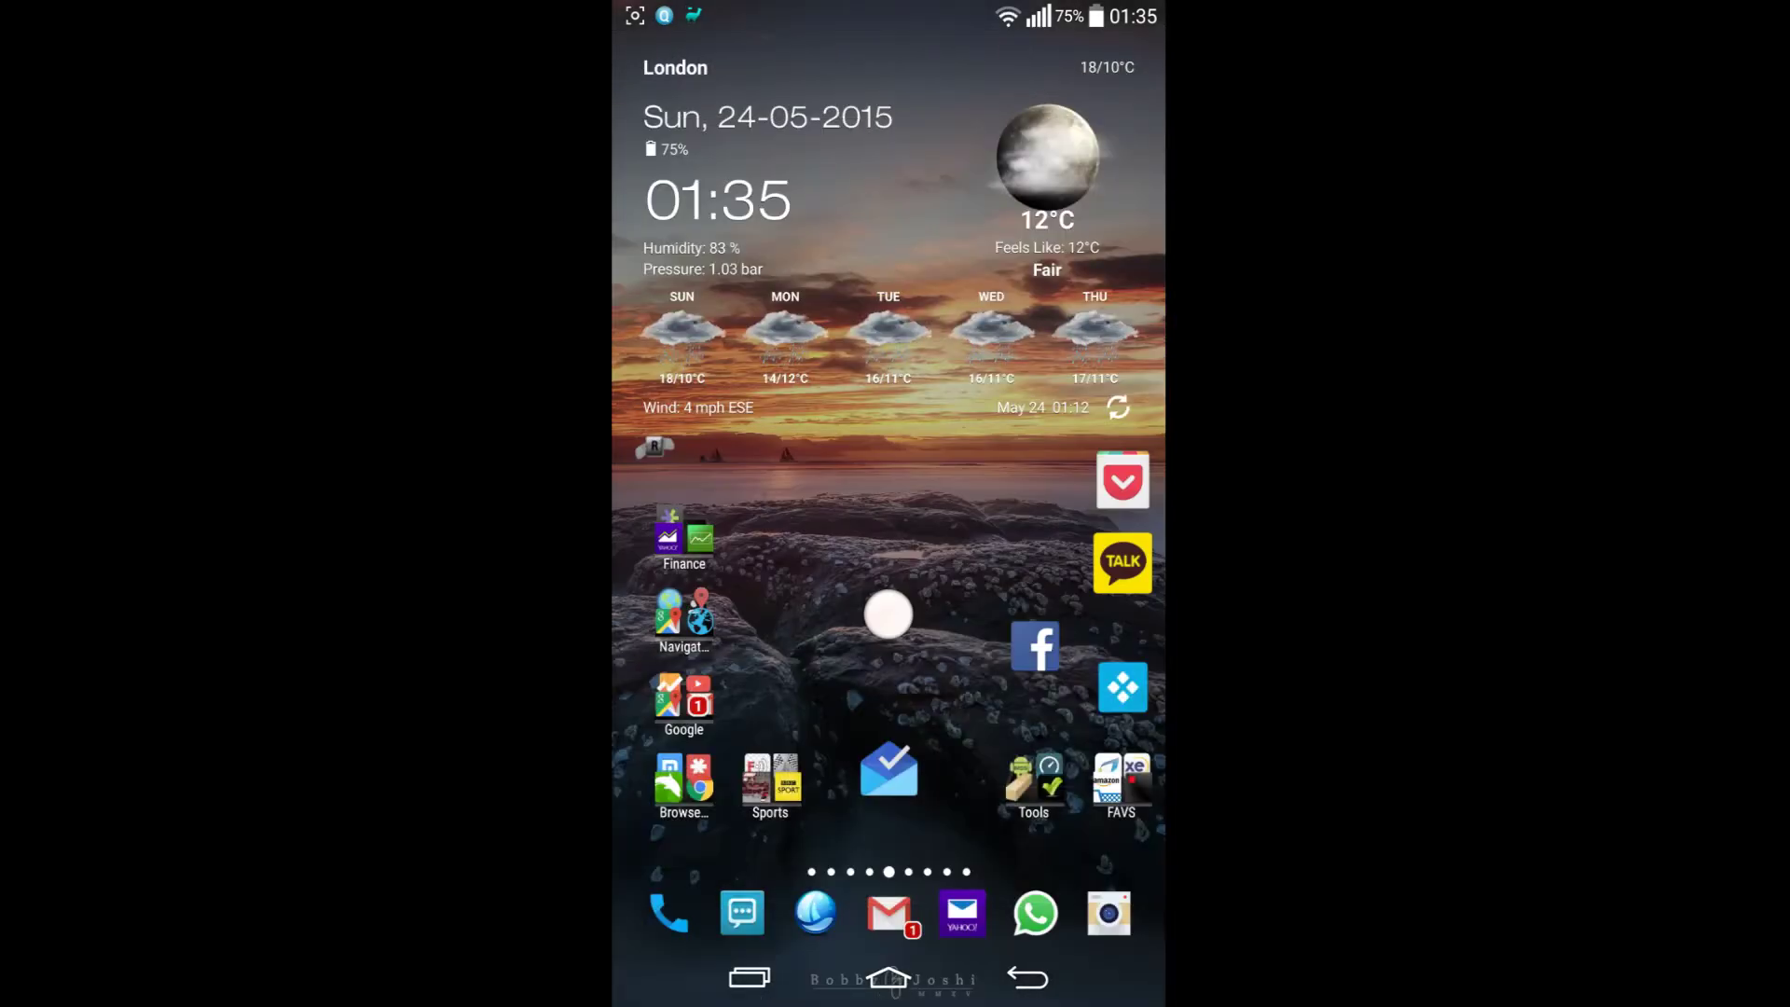
drag(888, 614, 673, 621)
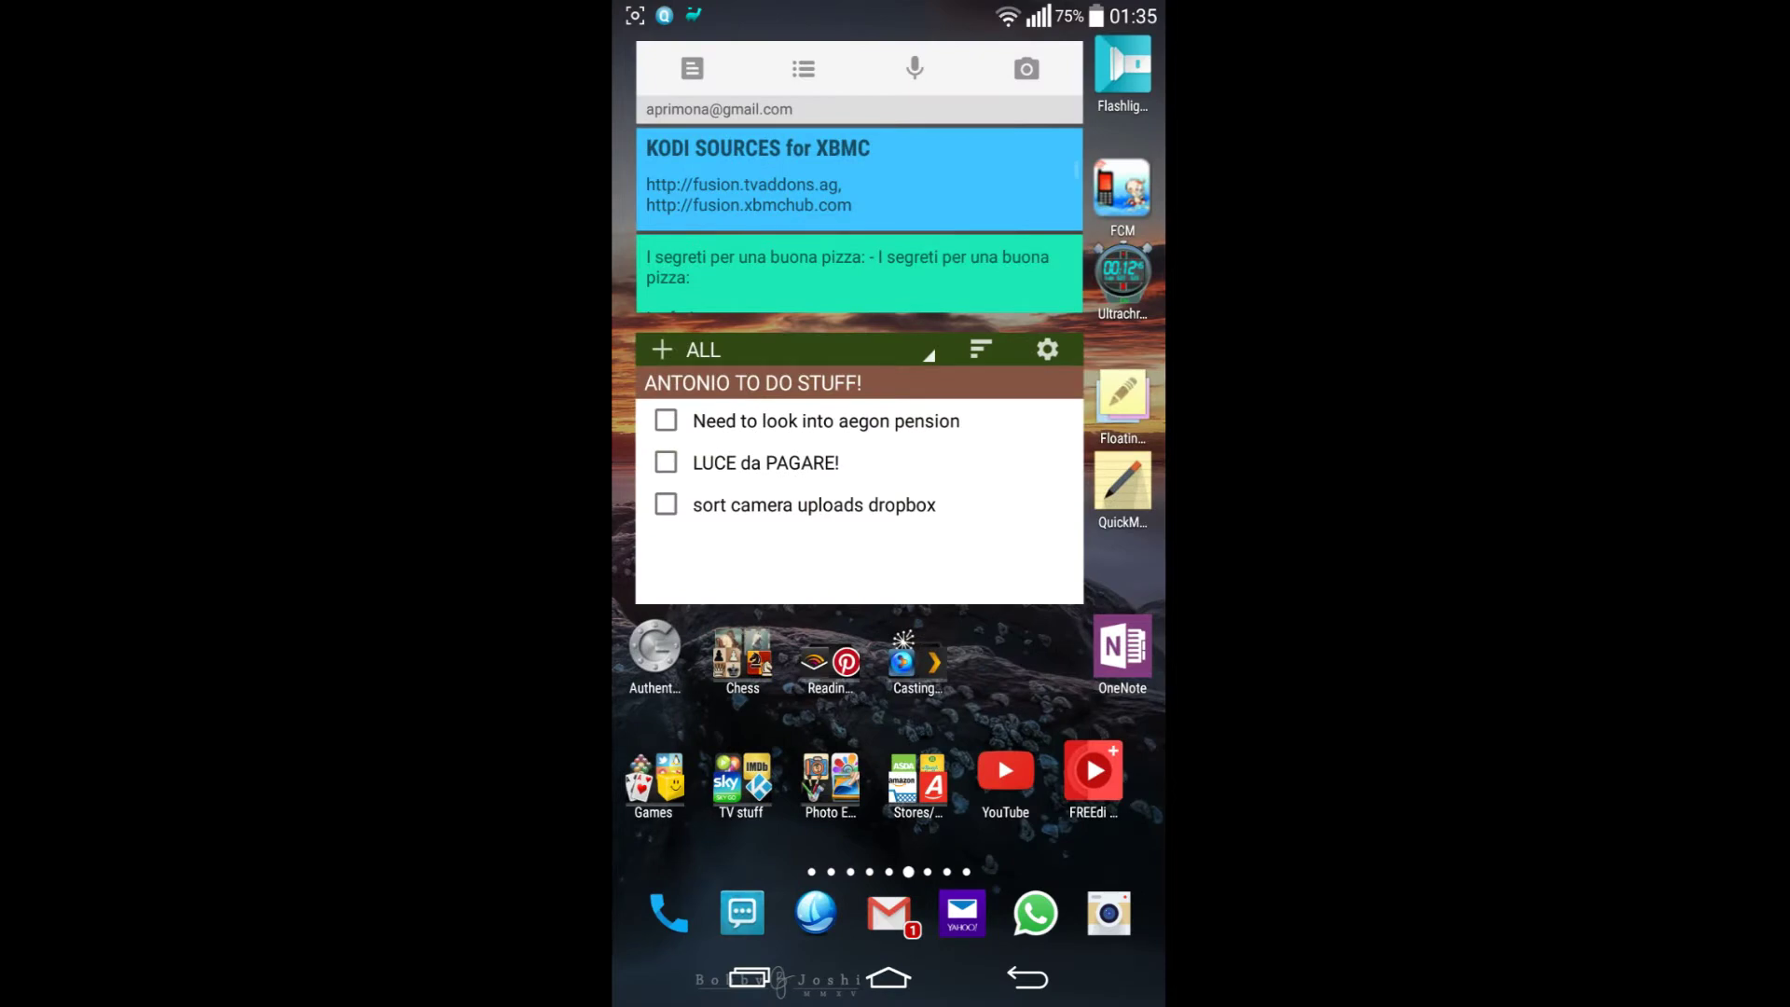
click(653, 784)
Clear all recent apps and return to the home screen.
click(750, 977)
click(749, 917)
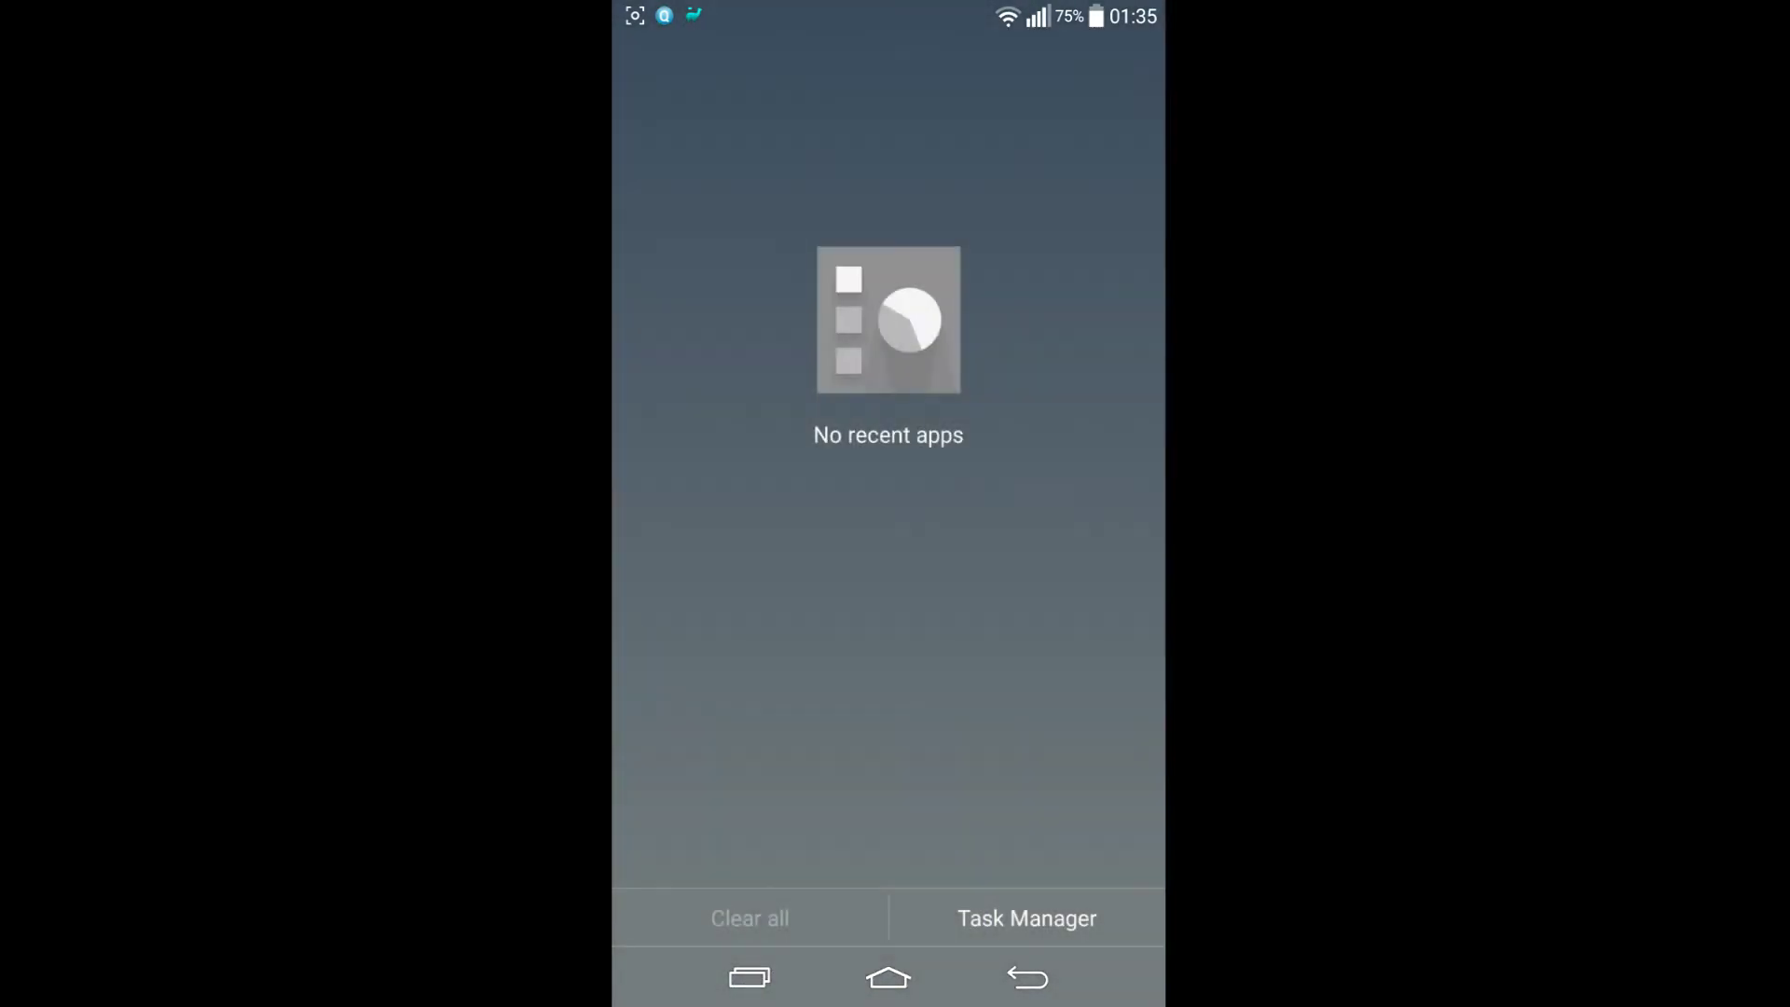
click(1029, 976)
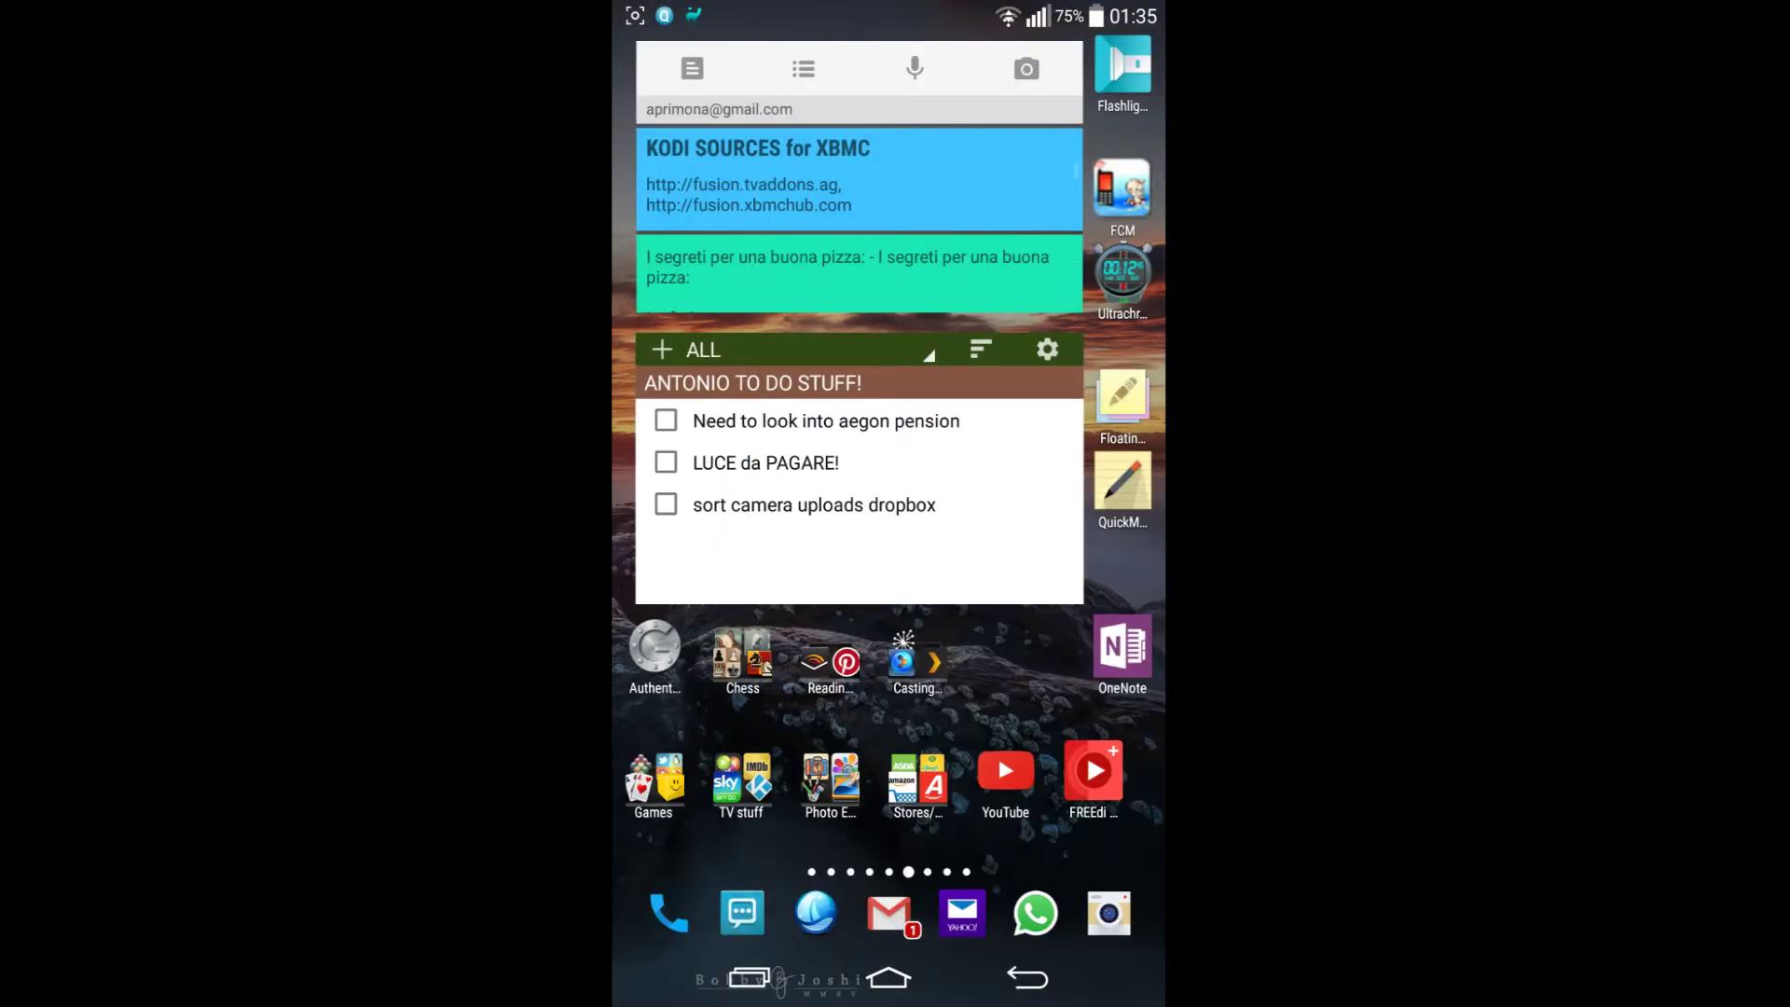
Go back to the weather-widget page and open the Tools folder.
drag(727, 560, 1063, 560)
click(887, 611)
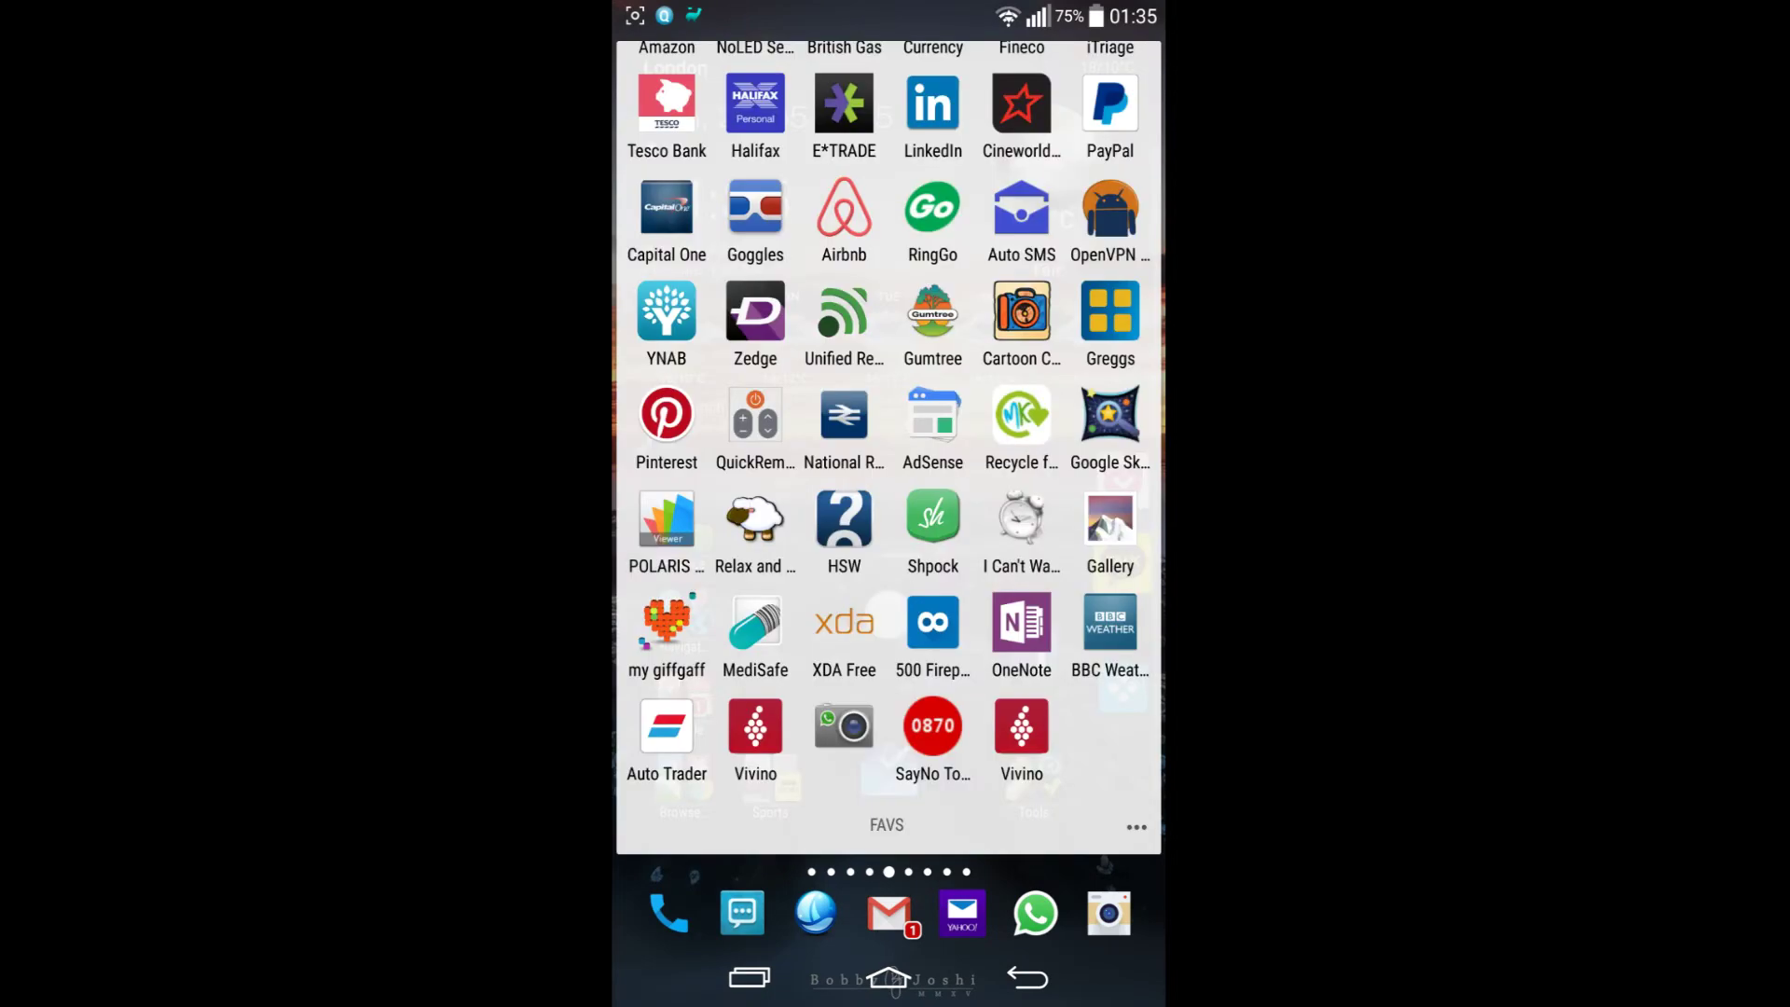
click(1056, 980)
click(888, 616)
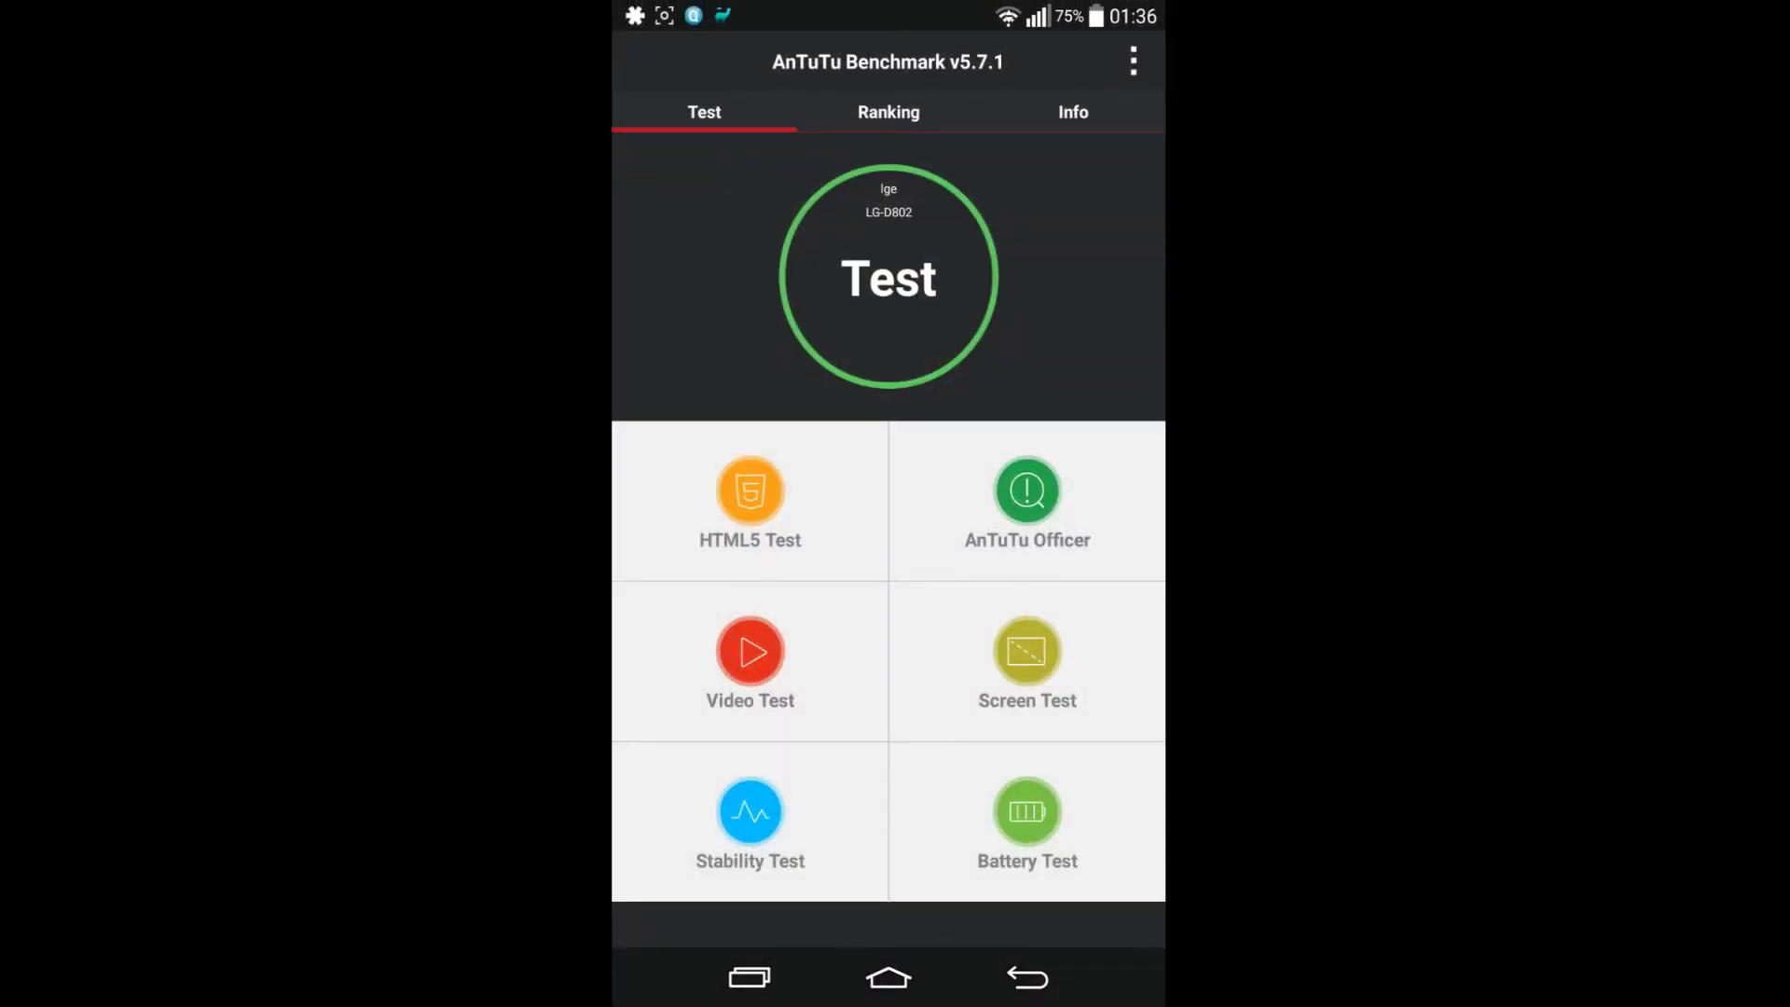
Switch to the device Ranking tab and show the phone's hardware Info.
drag(994, 352, 699, 351)
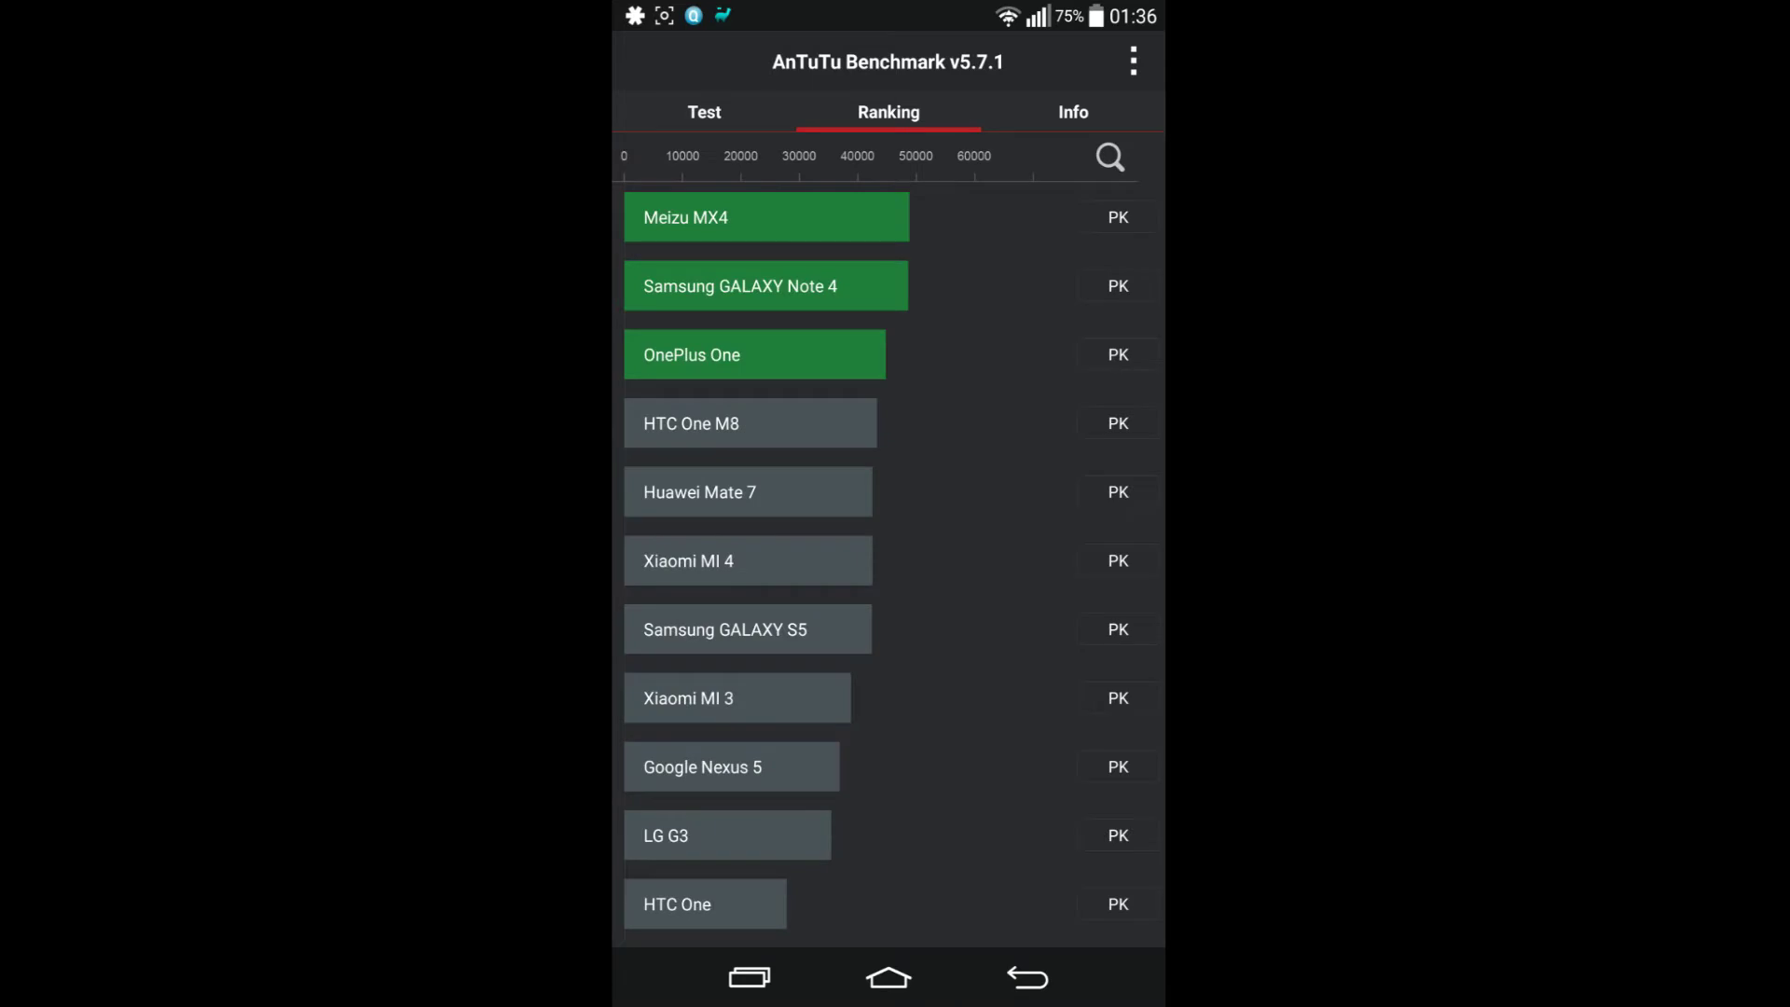
click(917, 611)
click(1067, 114)
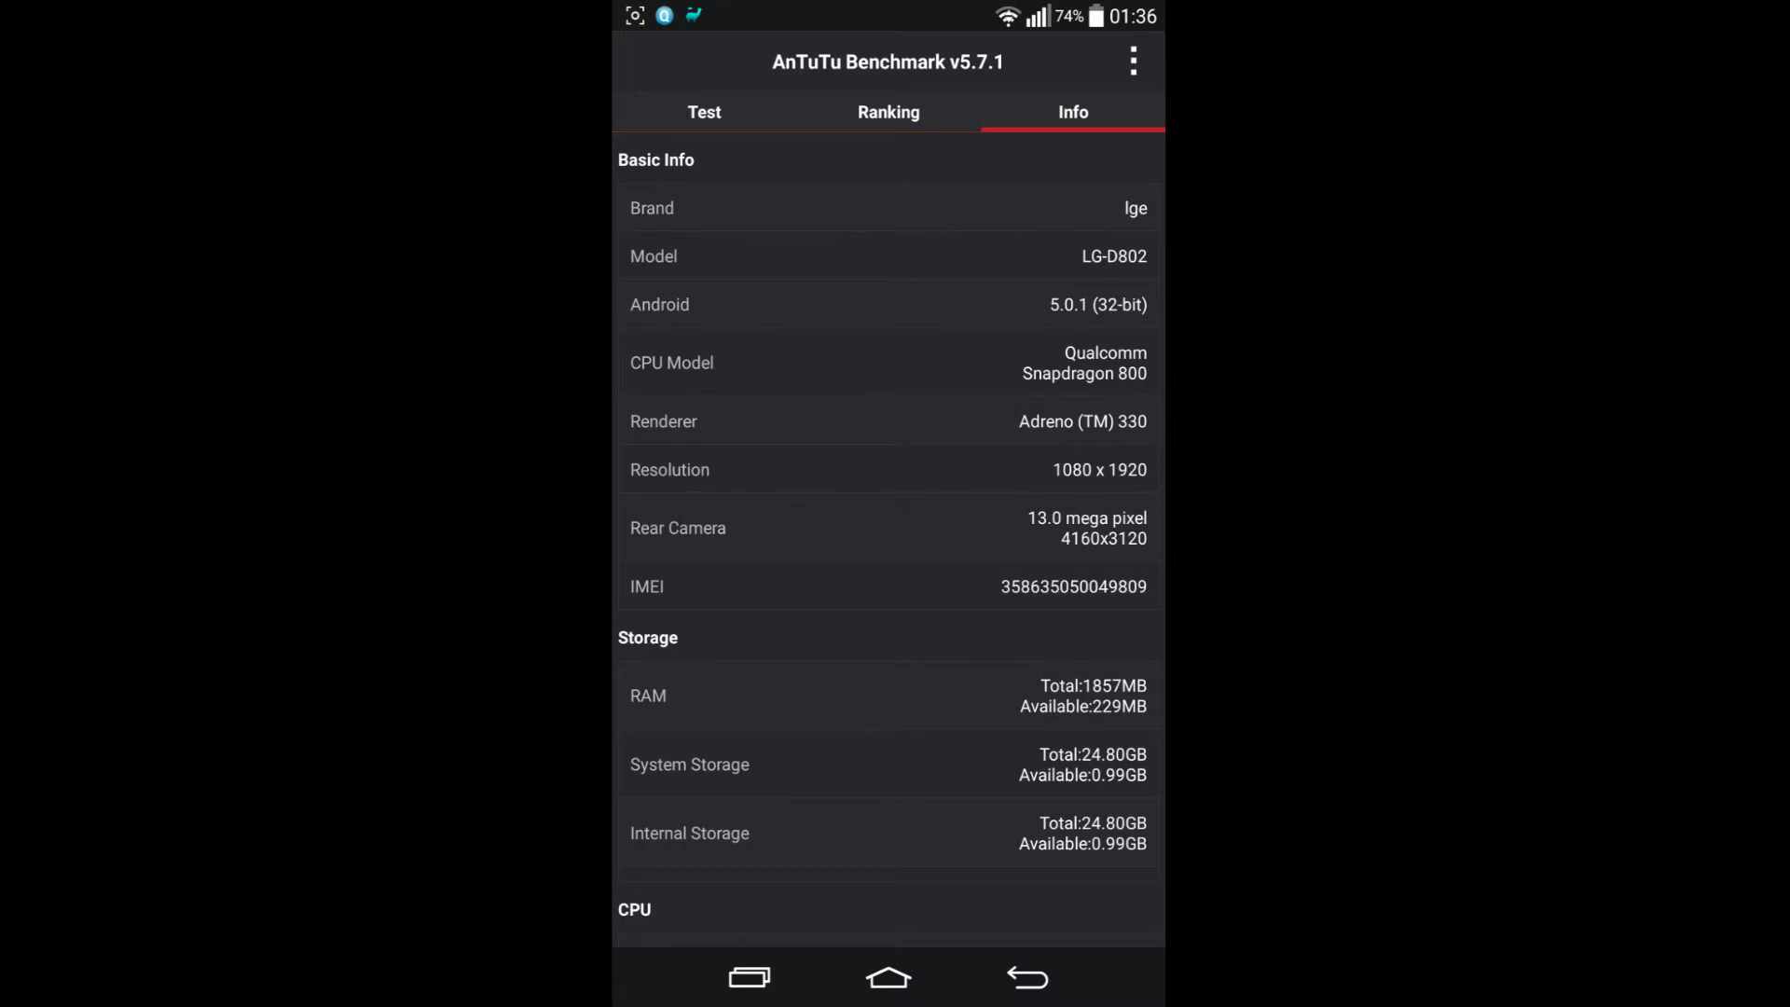
drag(1040, 671, 1029, 505)
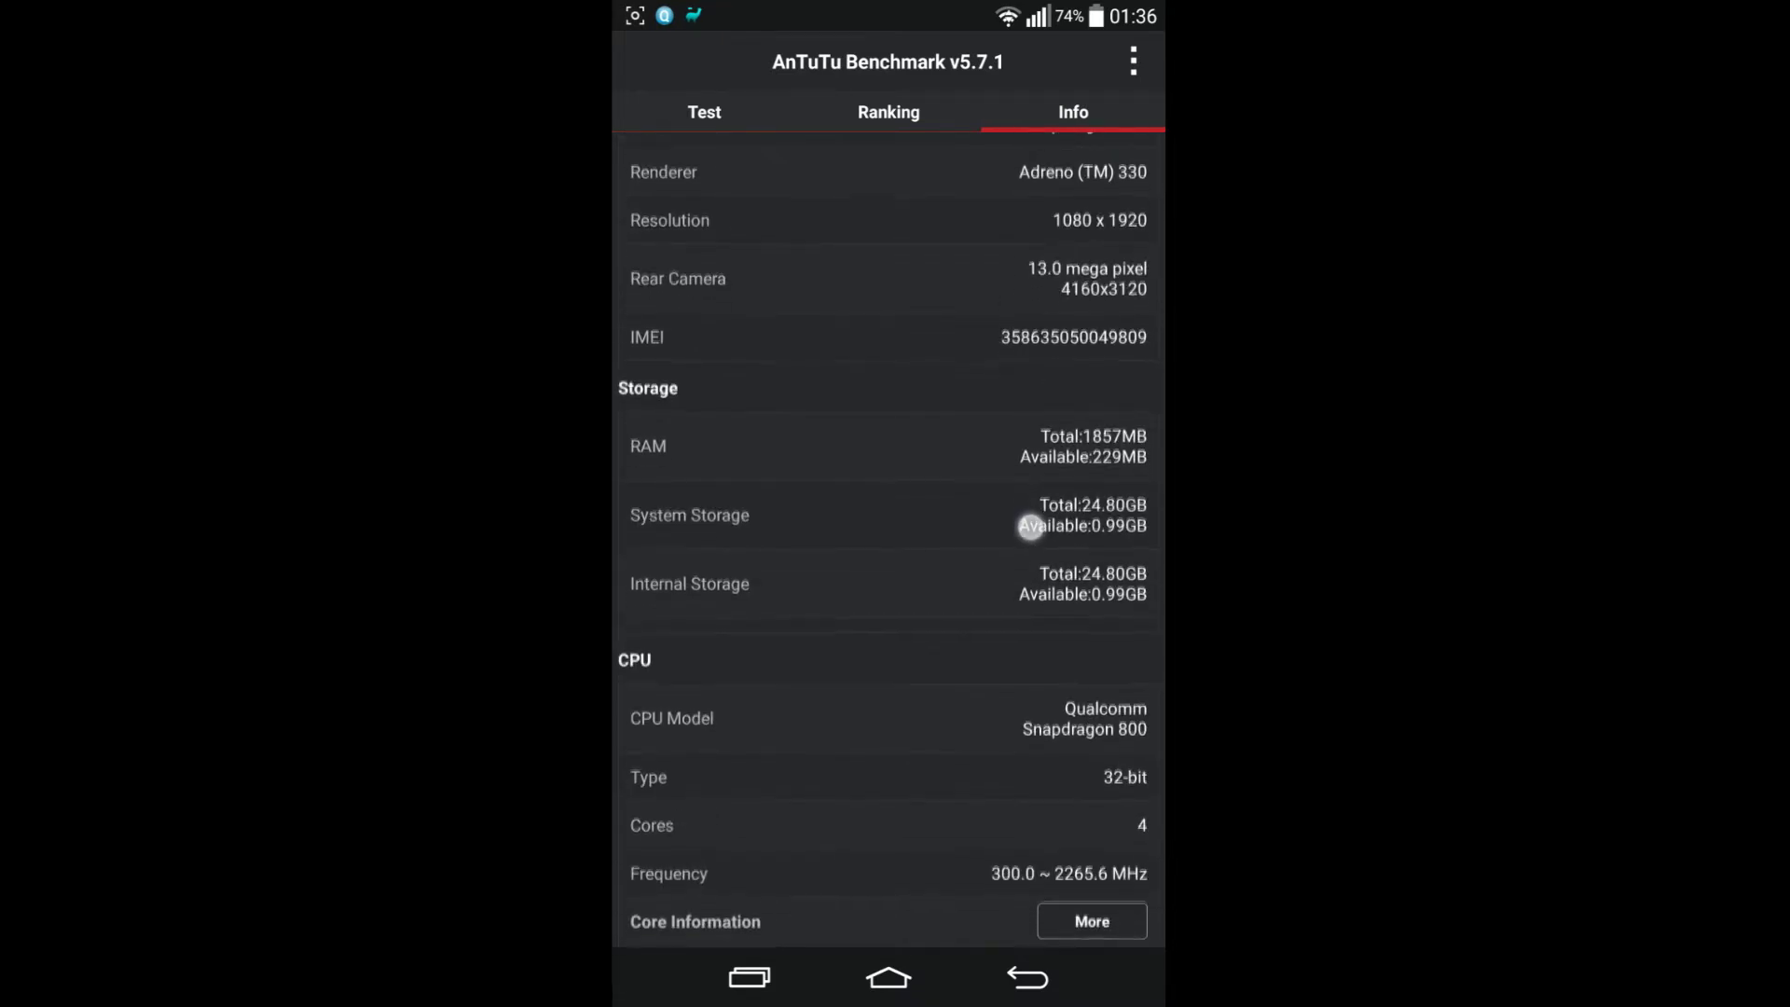
drag(1029, 505, 1000, 255)
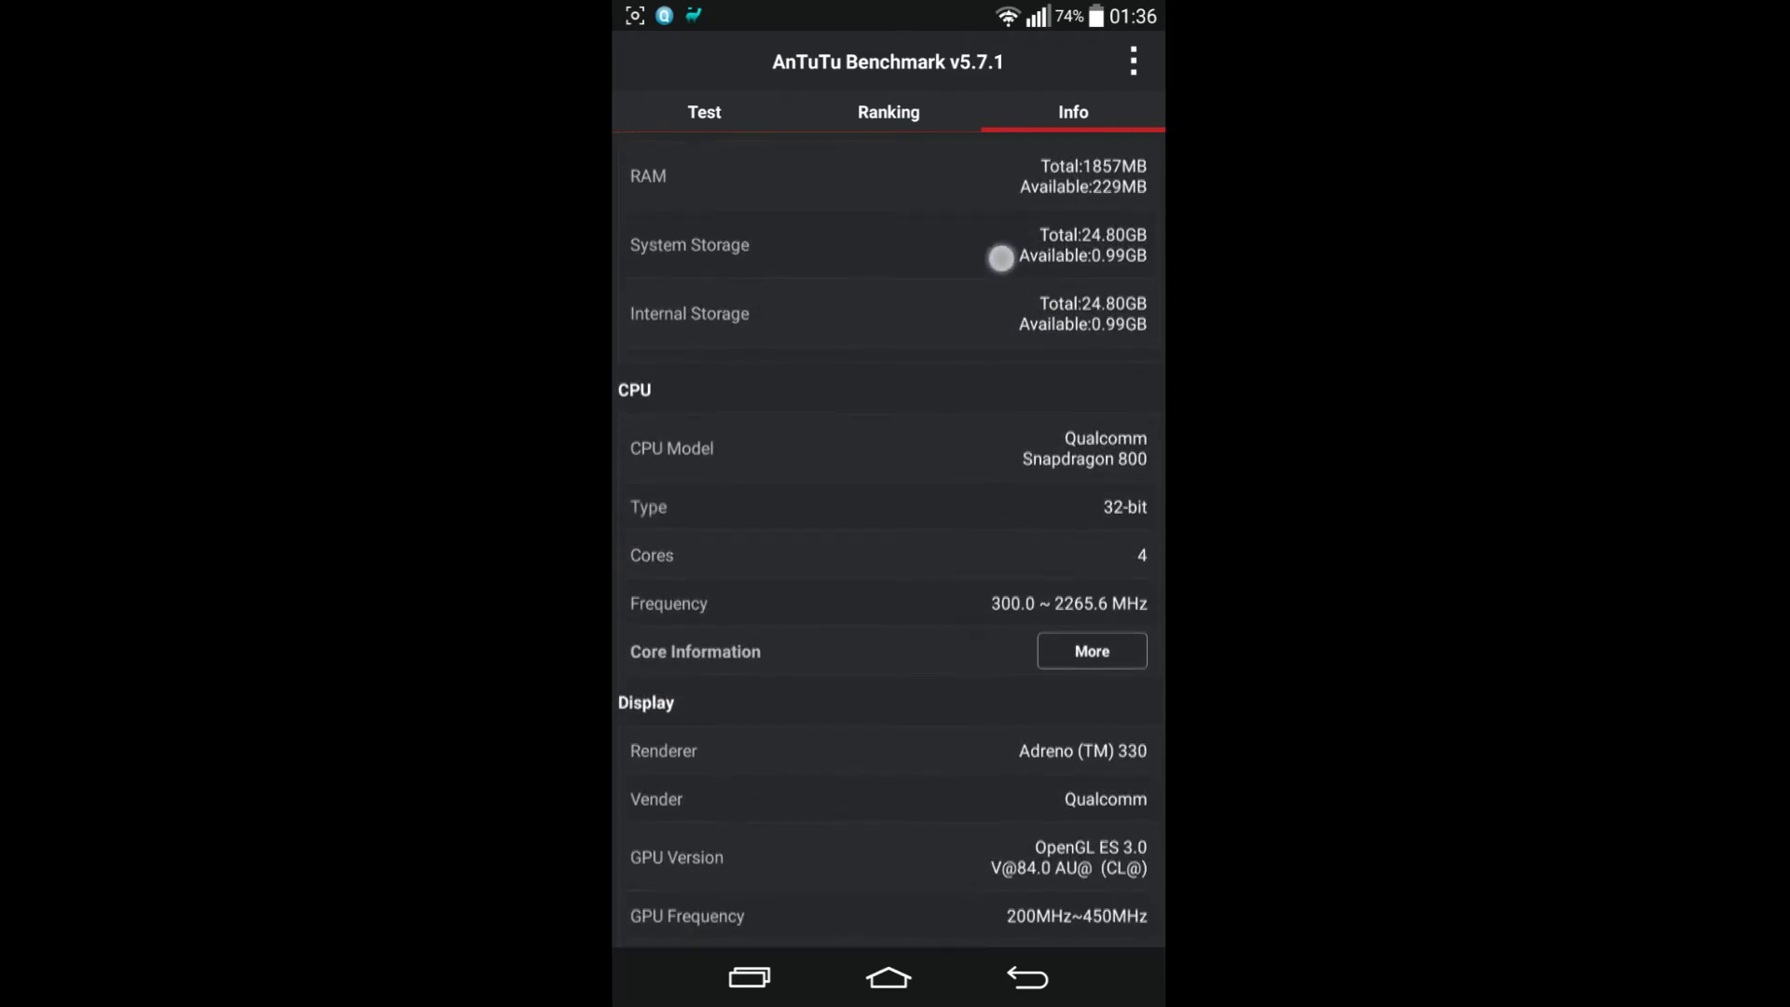
drag(999, 618, 984, 420)
Browse the device rankings, return to the Test page and open the options menu.
click(888, 113)
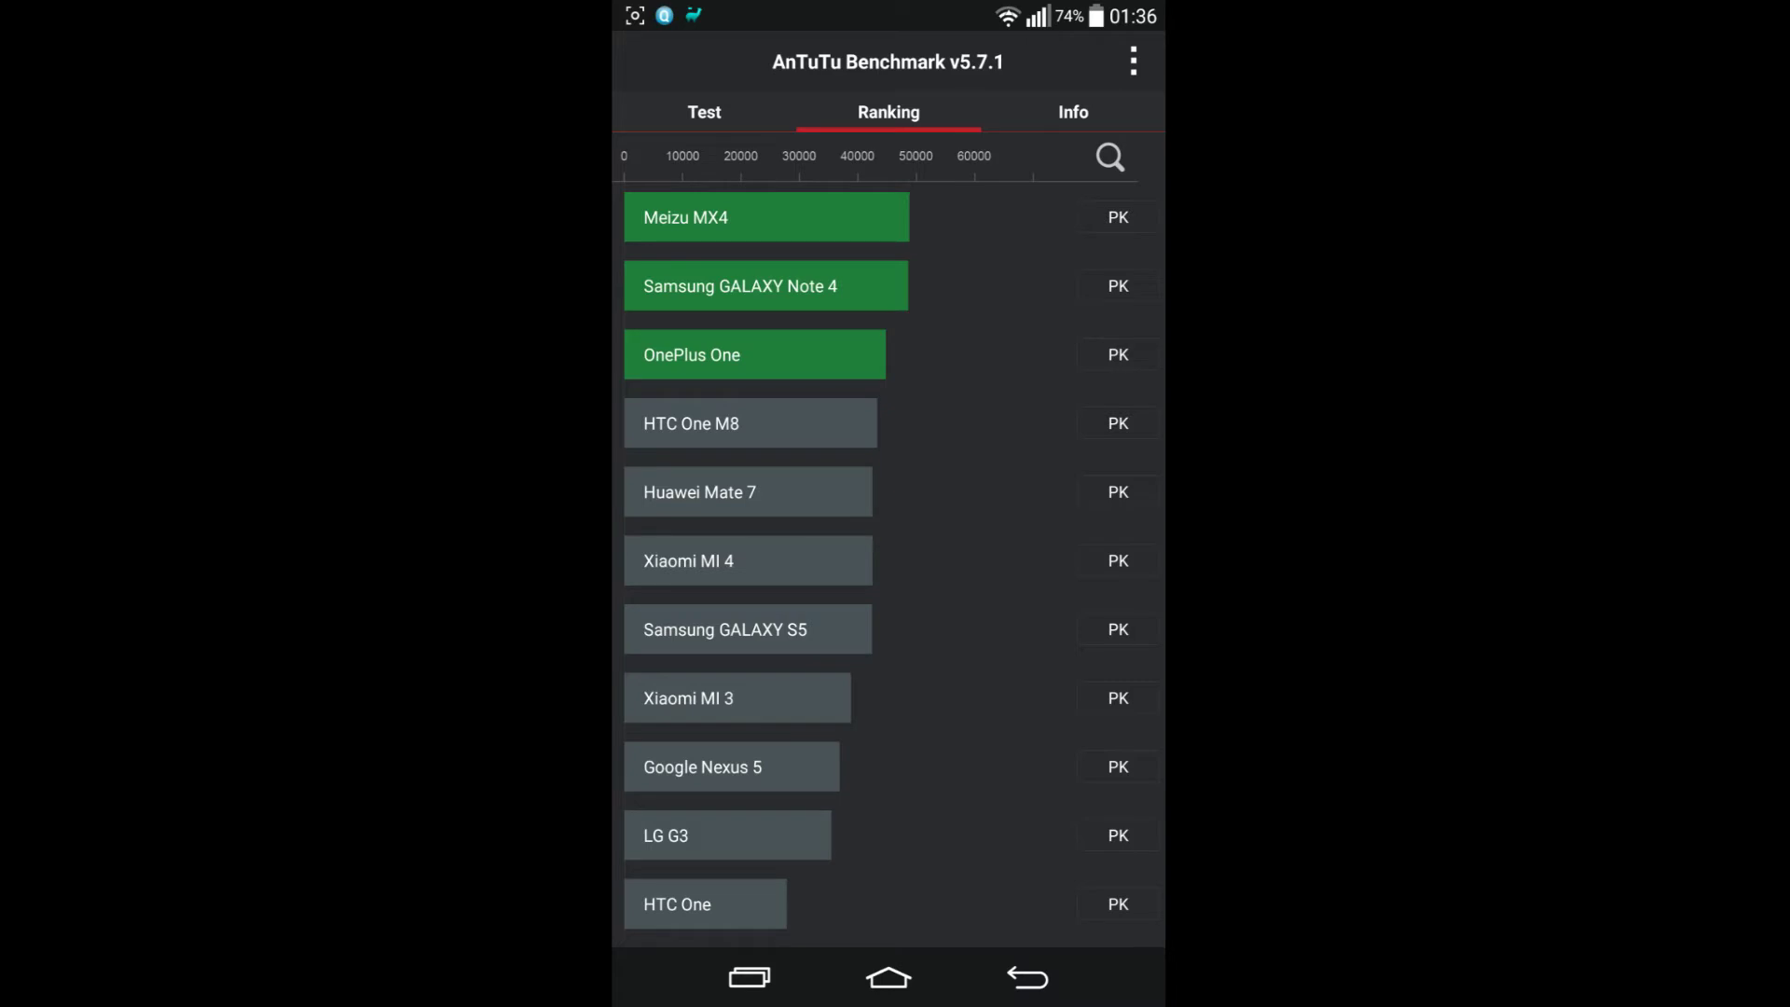
mouse_move(909, 783)
mouse_down()
mouse_move(900, 600)
mouse_move(883, 709)
mouse_move(926, 453)
mouse_up()
drag(984, 271, 931, 579)
click(704, 112)
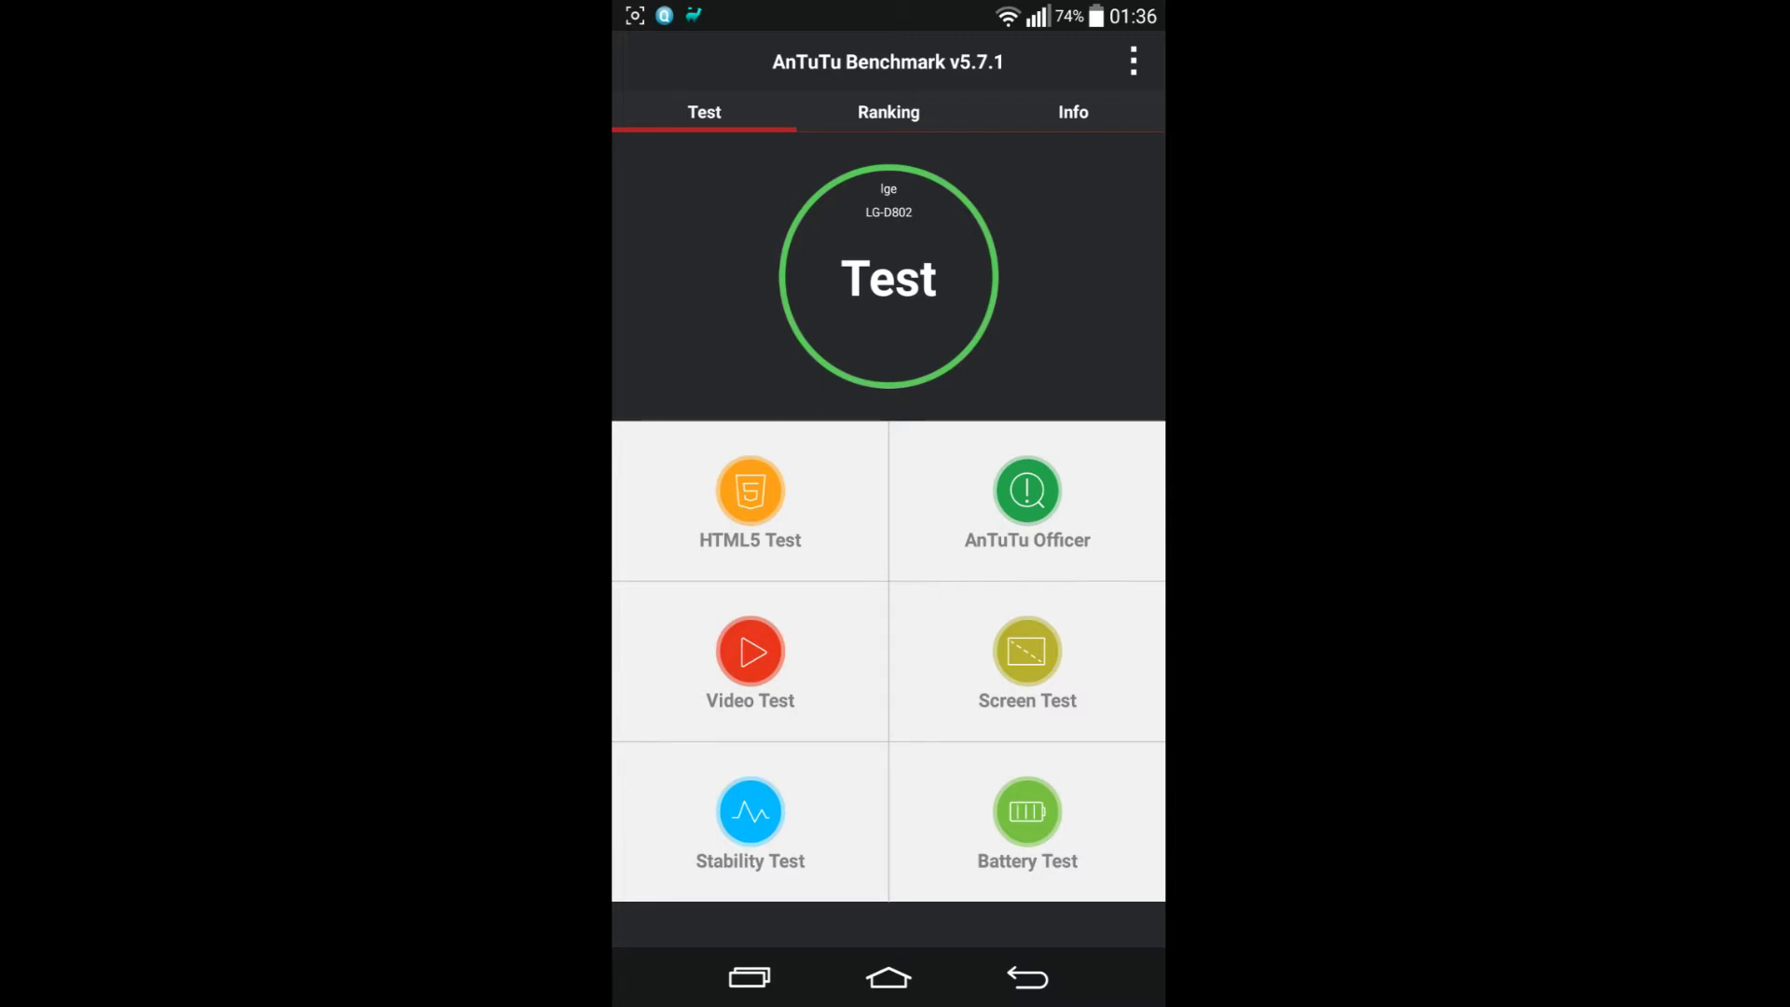
click(1133, 61)
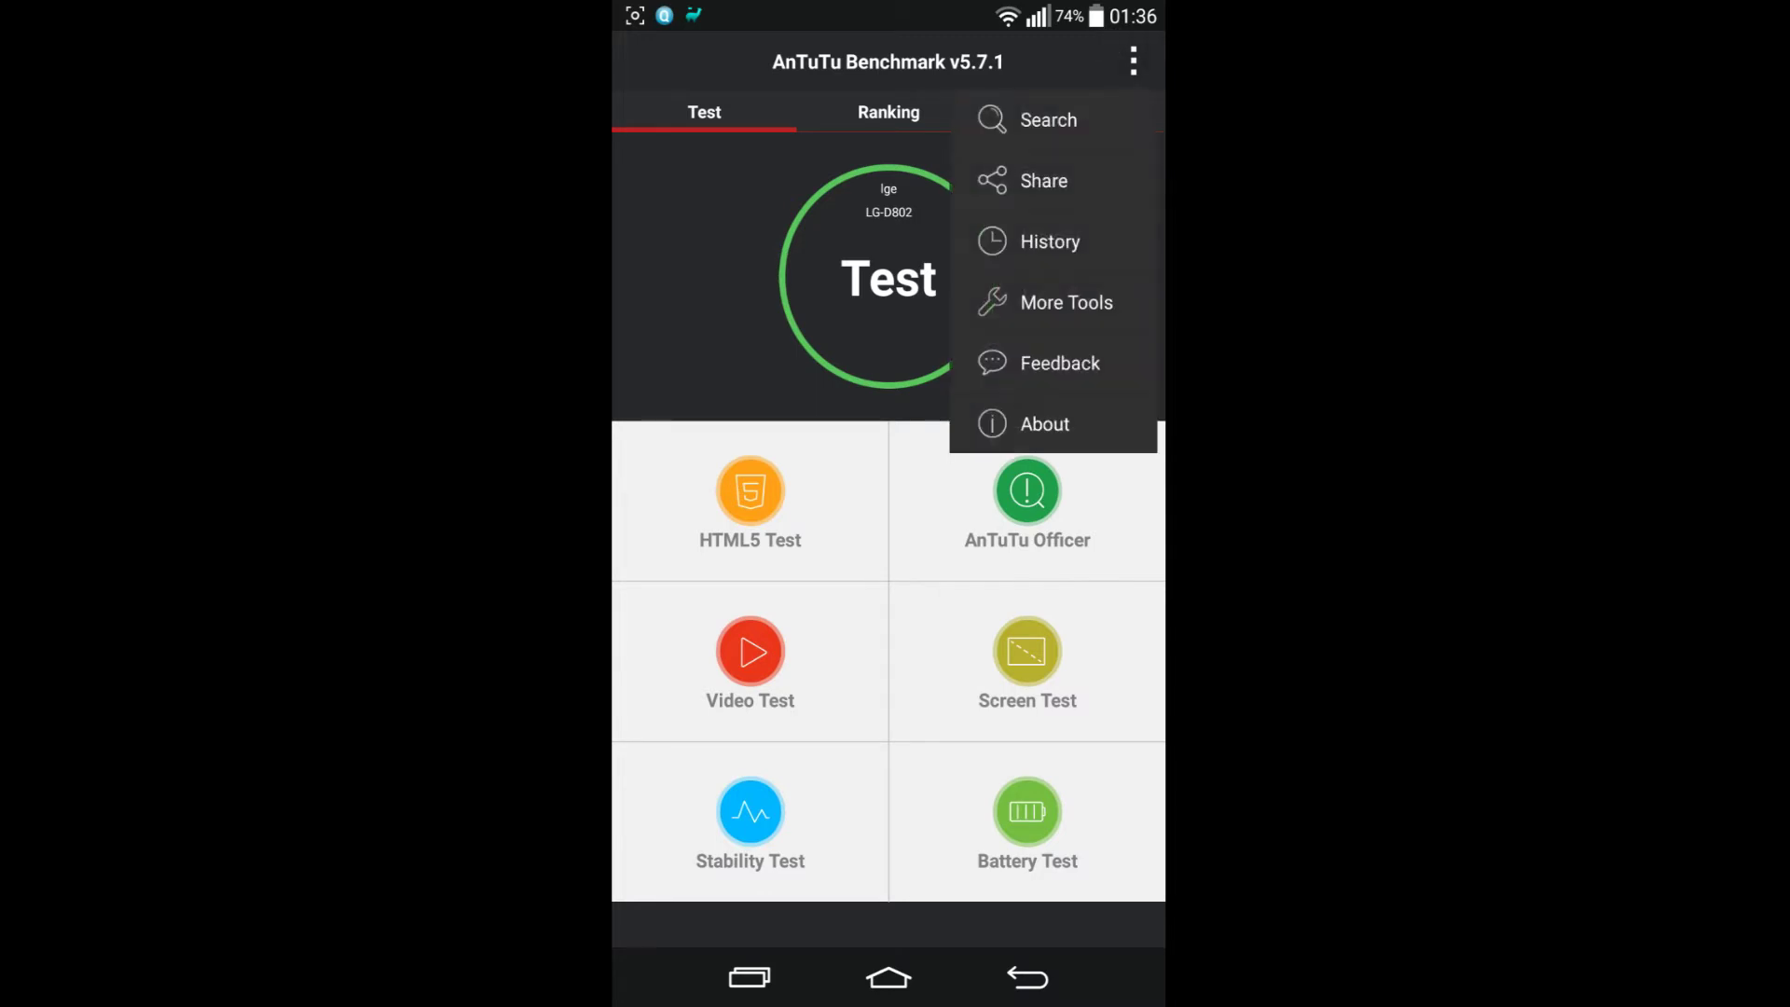
Review the LG-D802's past 36554 result in History, then start a new benchmark run.
click(1050, 241)
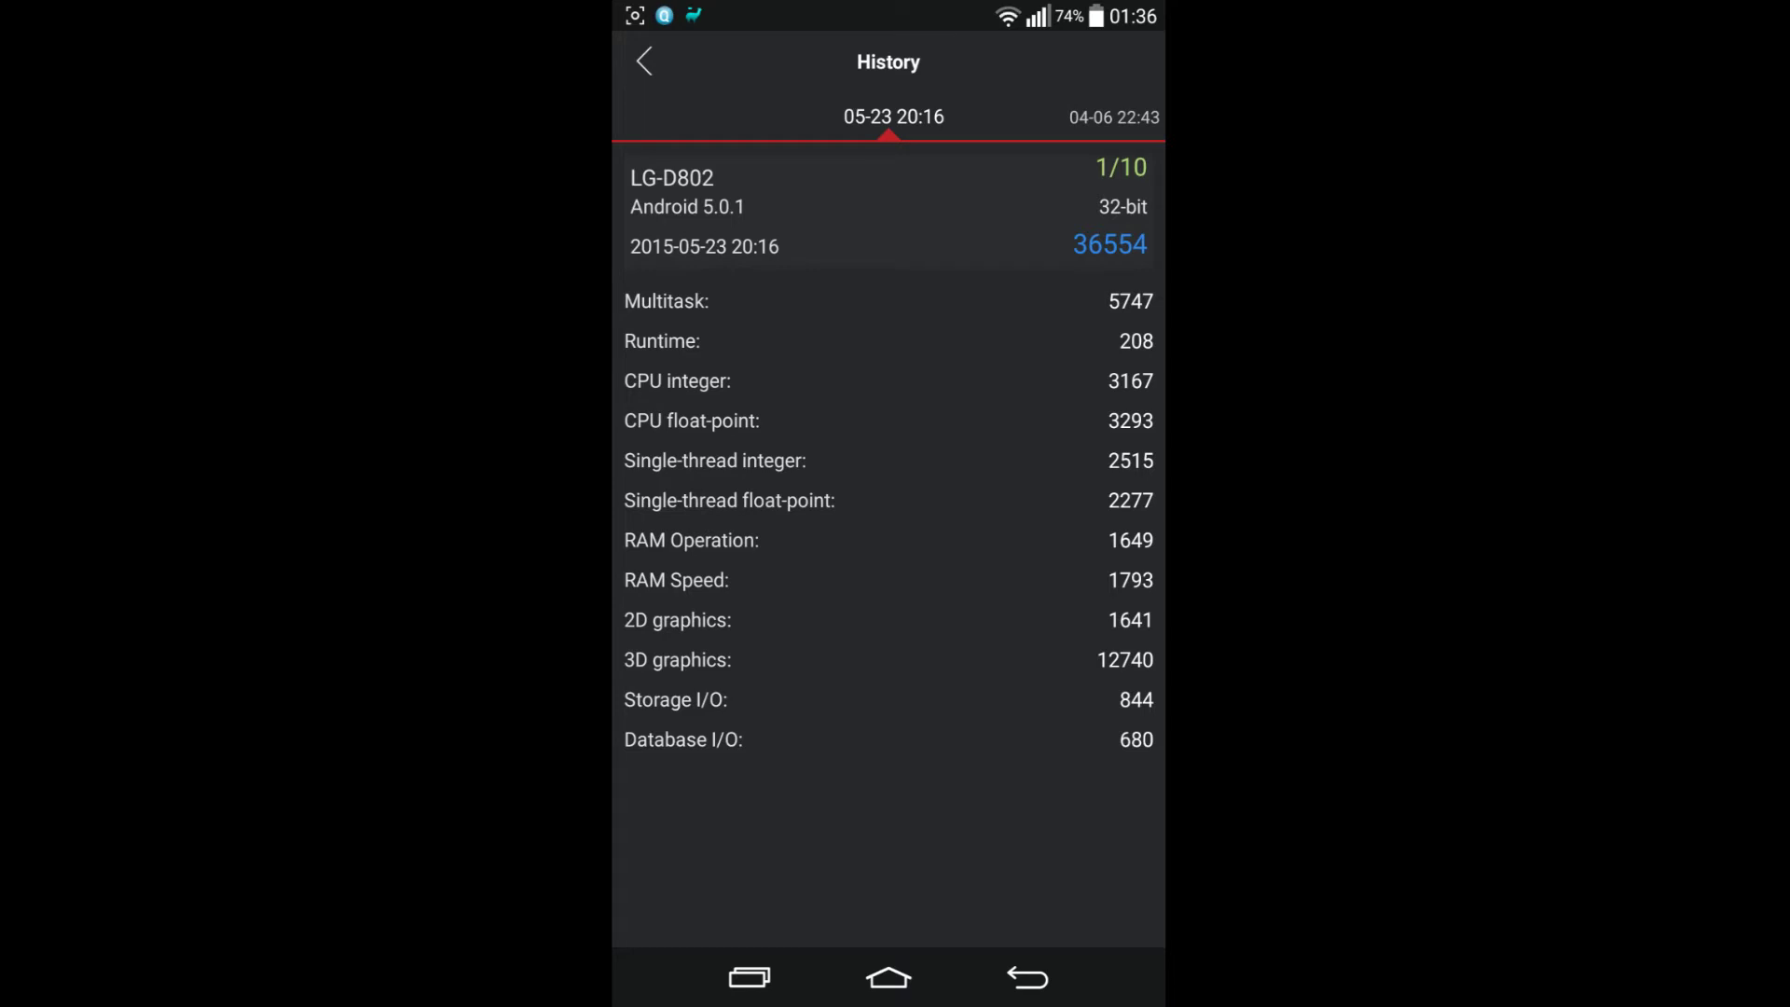
click(1028, 976)
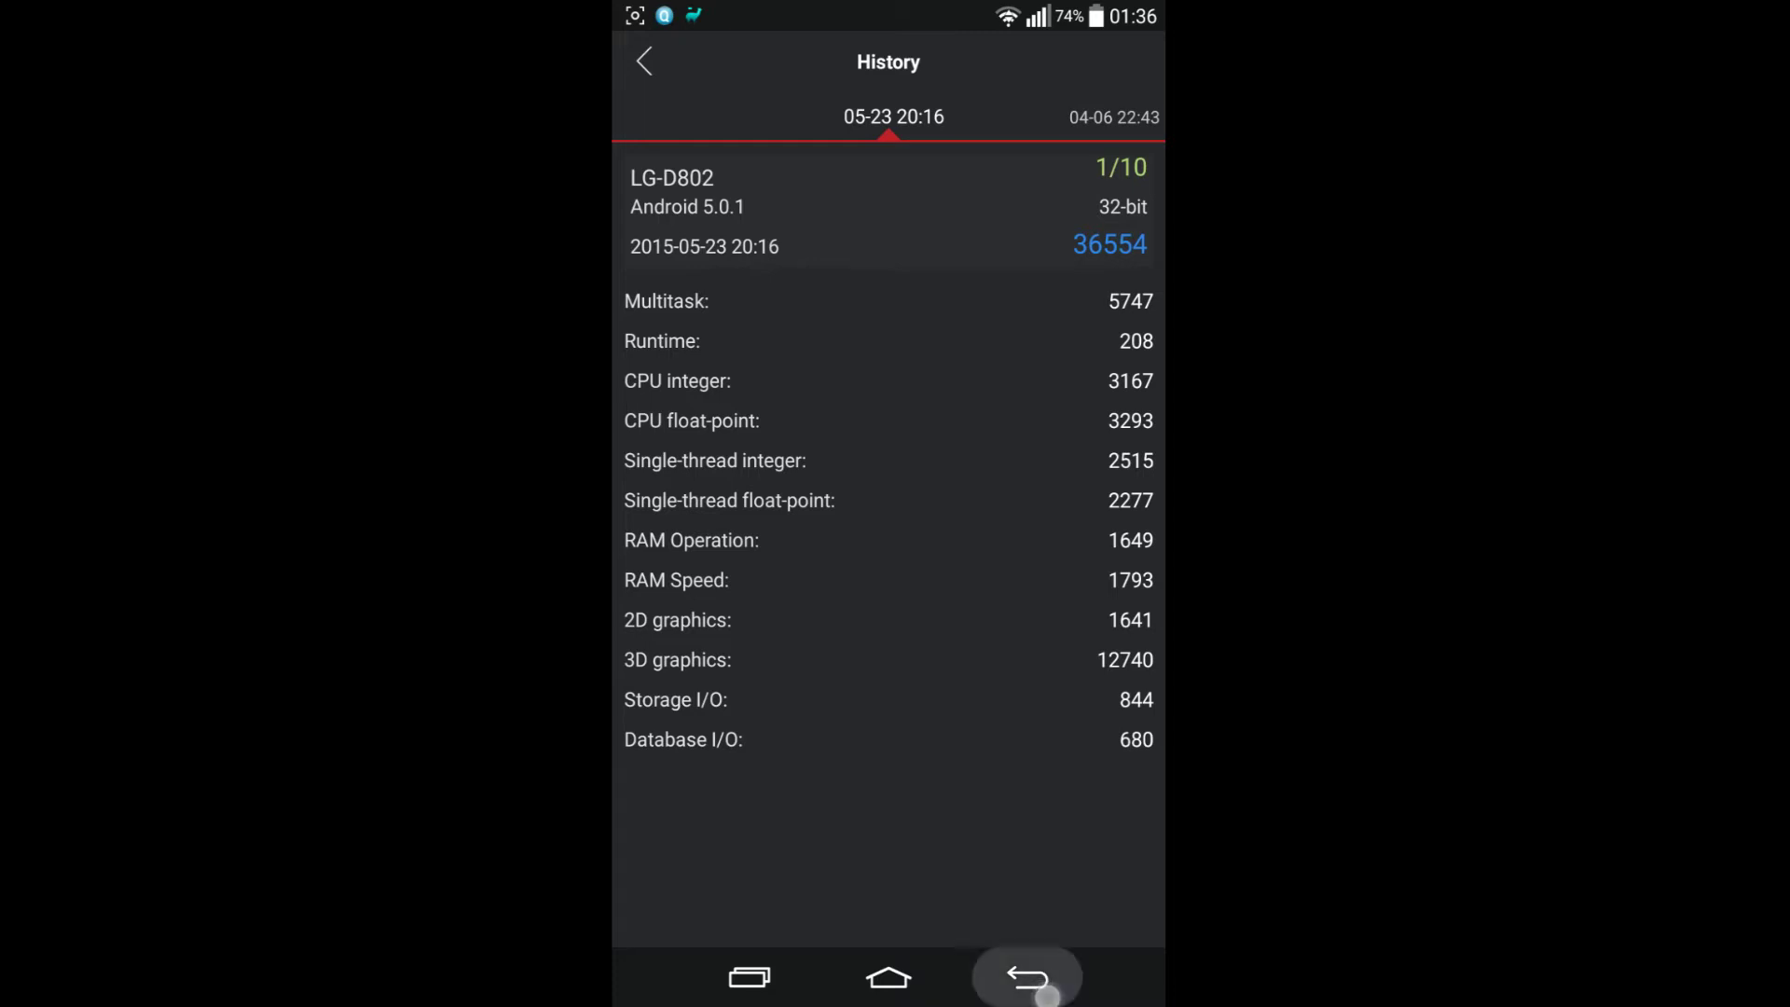
click(888, 278)
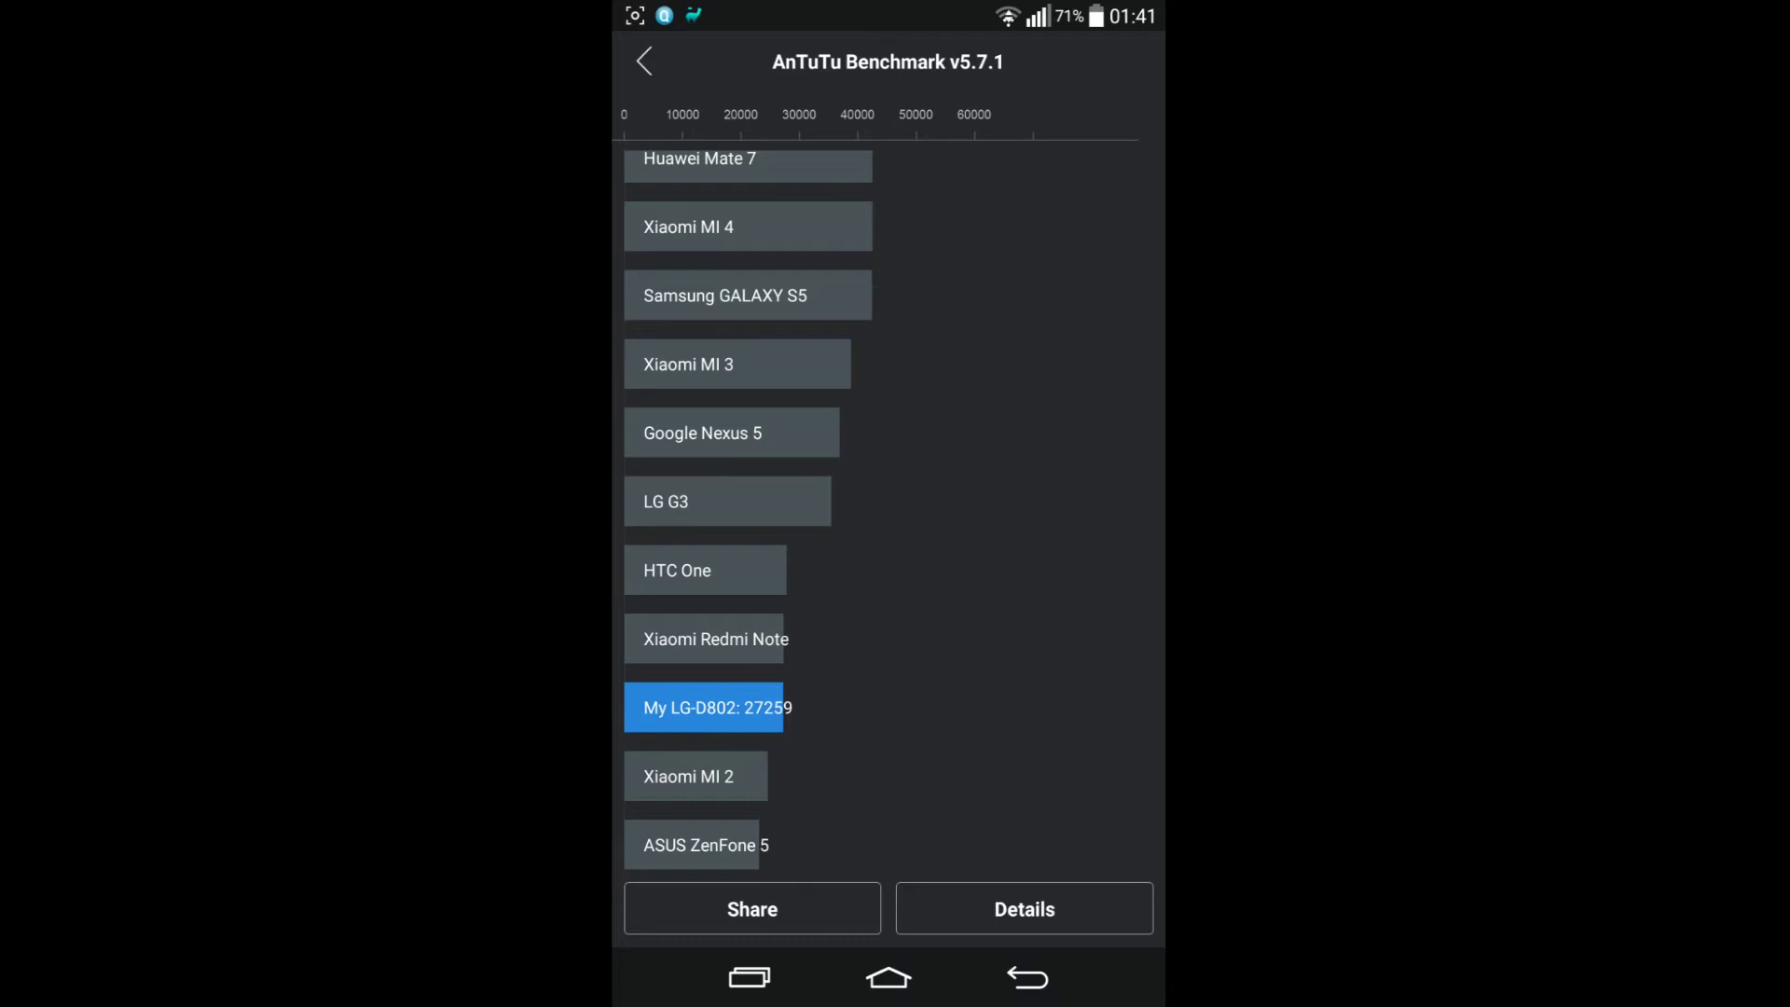
Scroll the device ranking list, then return to the Test screen showing 27259.
mouse_move(672, 419)
mouse_down()
mouse_move(656, 268)
mouse_move(704, 629)
mouse_up()
scroll(896, 509, down, 5)
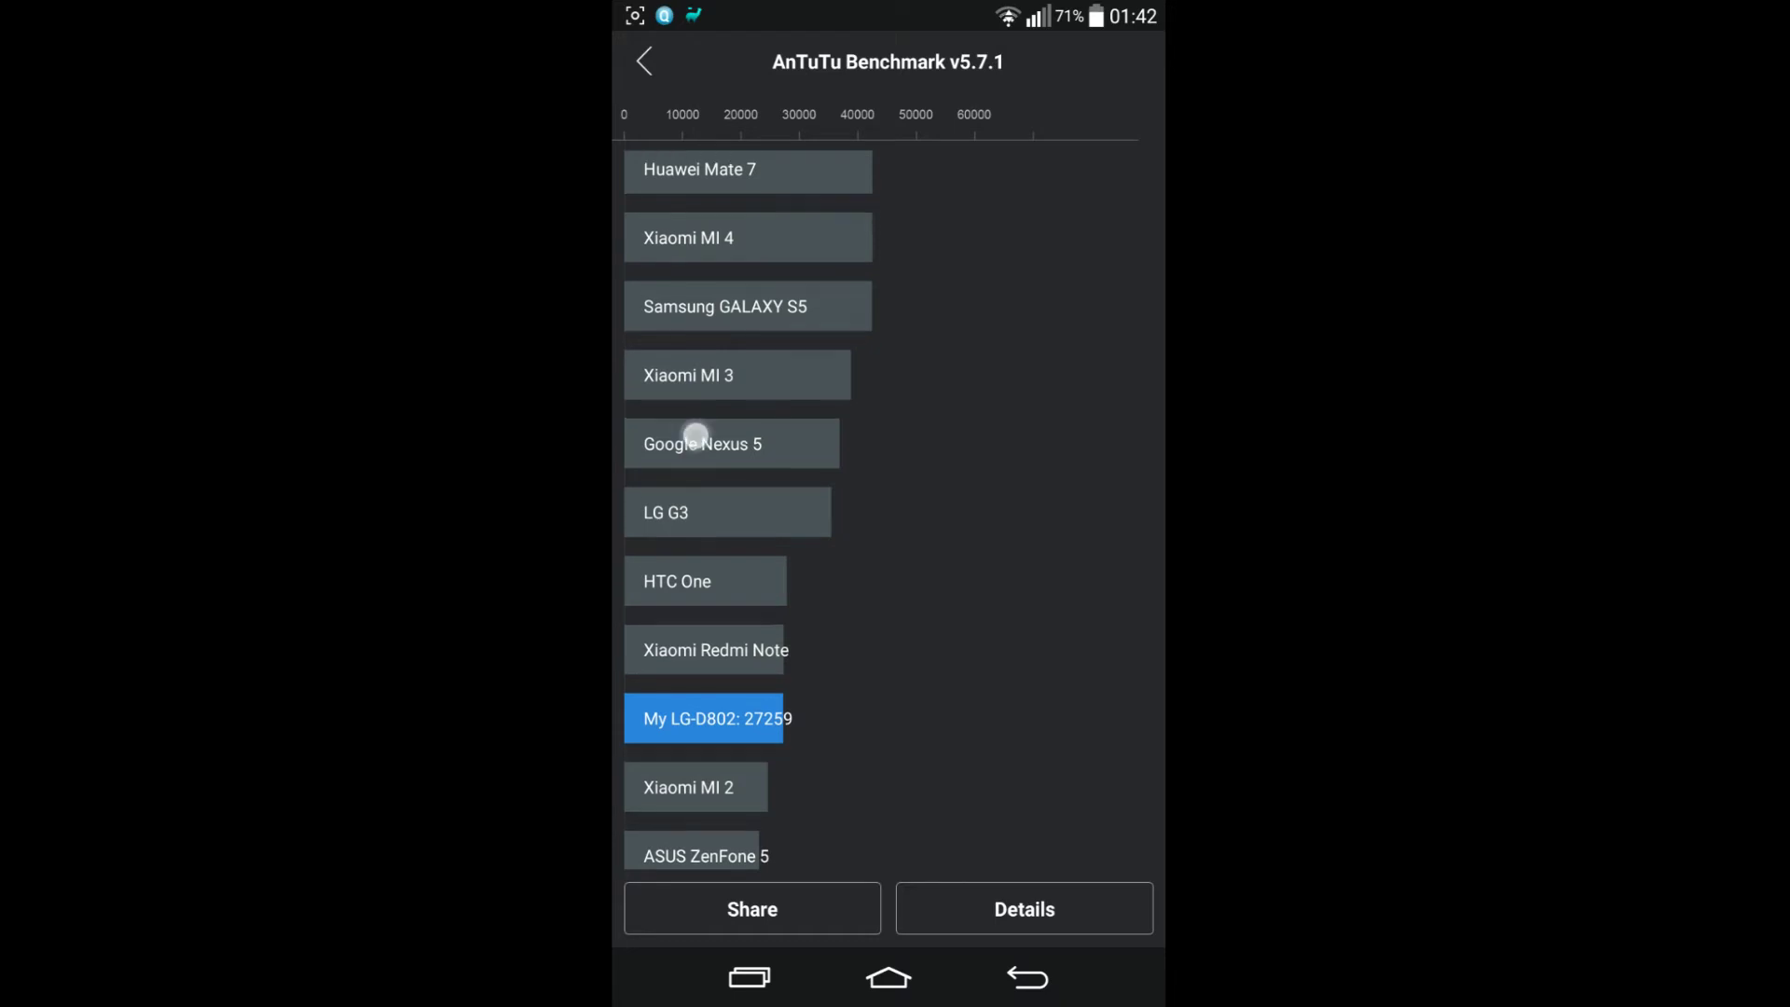
mouse_move(699, 431)
mouse_down()
mouse_move(711, 694)
mouse_move(663, 366)
mouse_up()
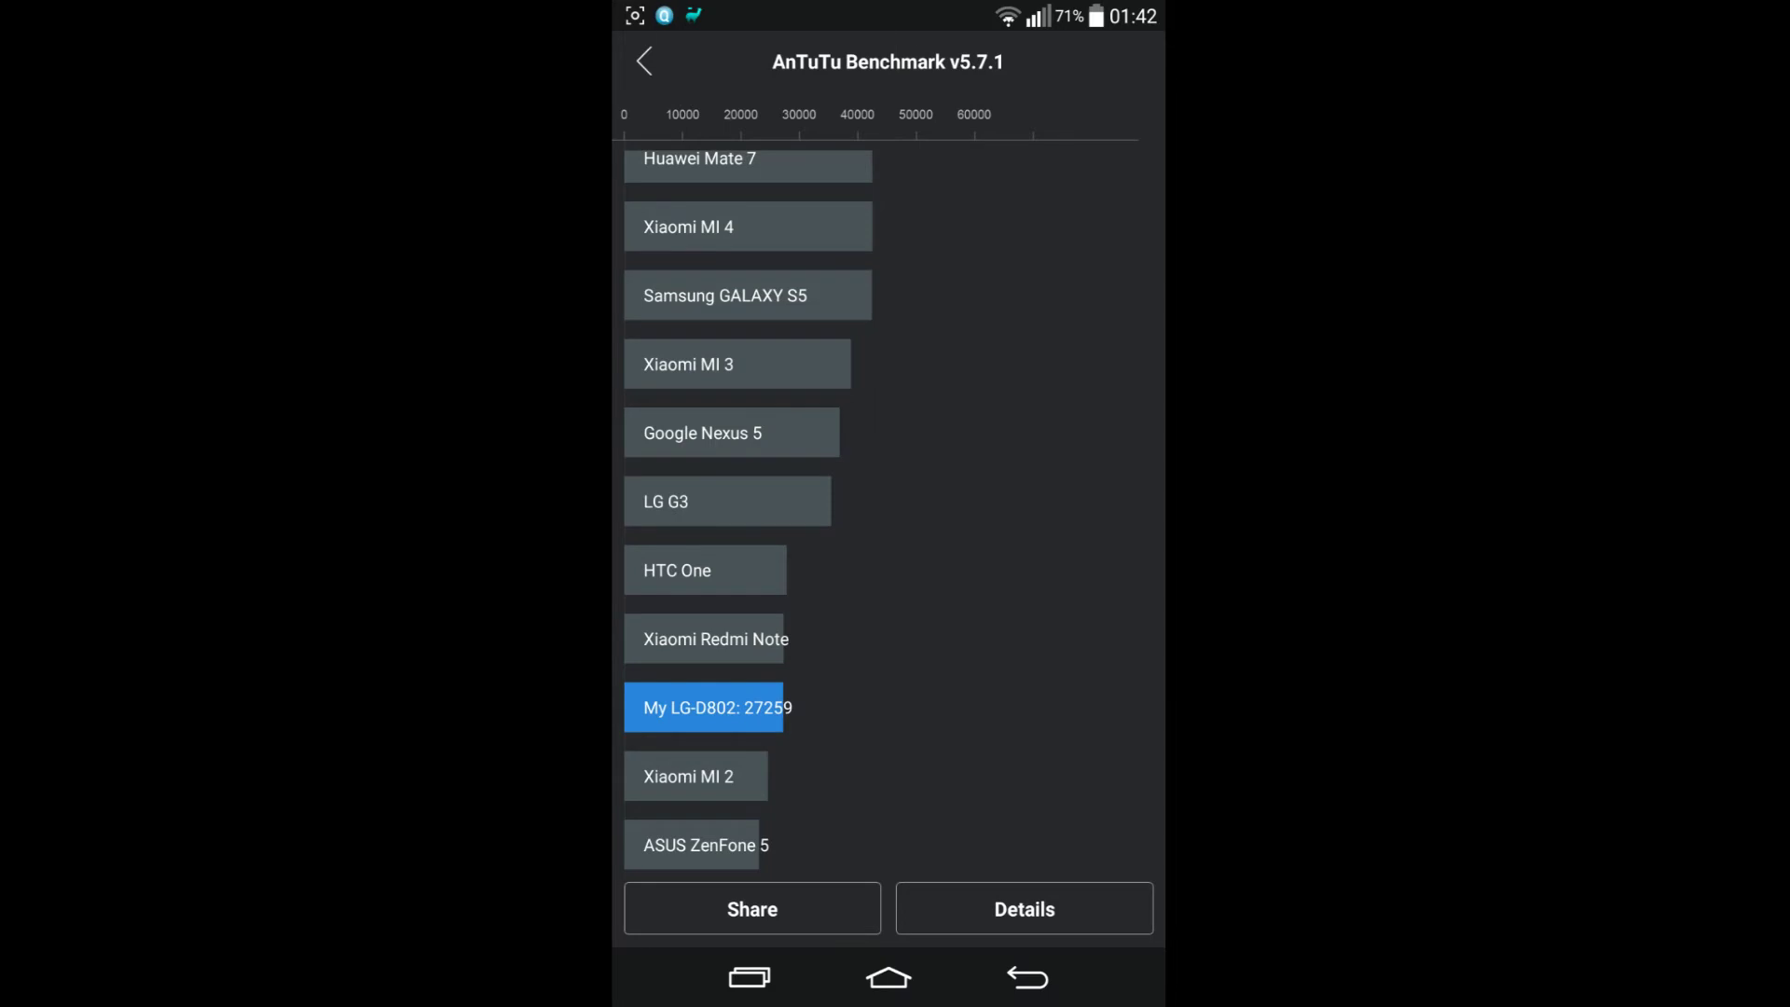
click(643, 60)
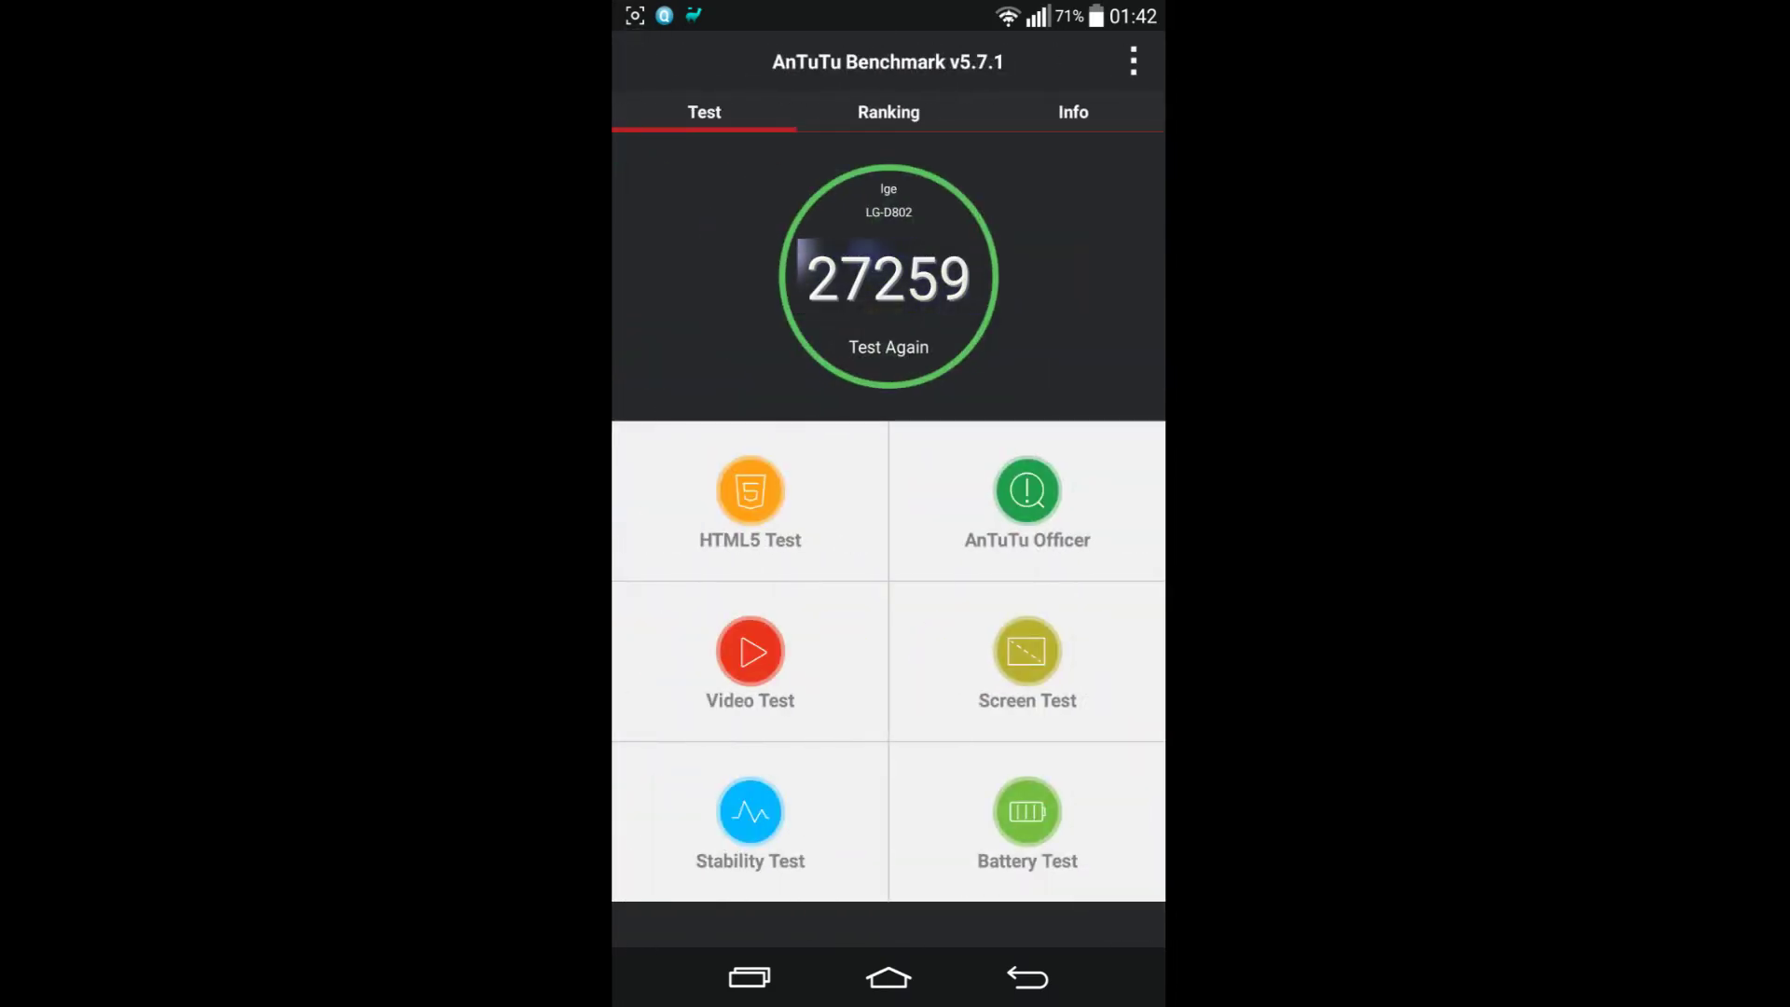
Open History from the overflow menu to see the 05-24 01:40 run scoring 27259.
click(1134, 62)
key(Escape)
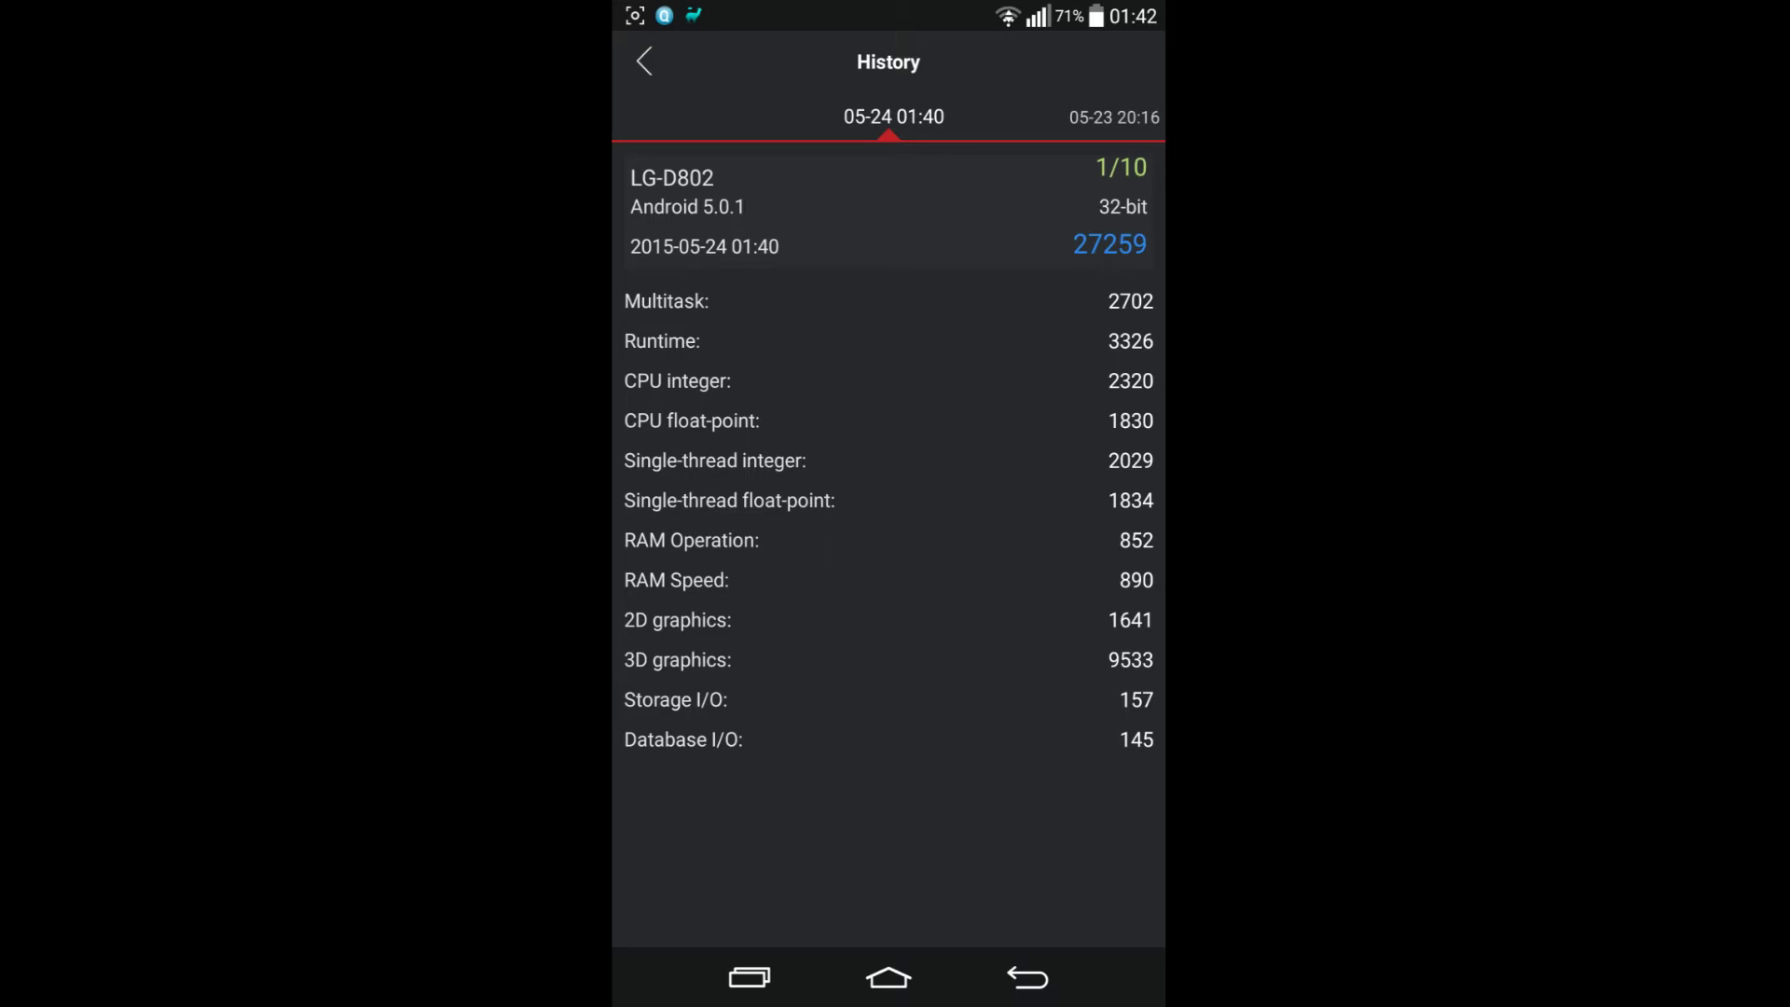
Swipe through the 05-23 20:16 and 04-06 22:43 results, then back to 05-24 01:40.
drag(980, 472, 732, 452)
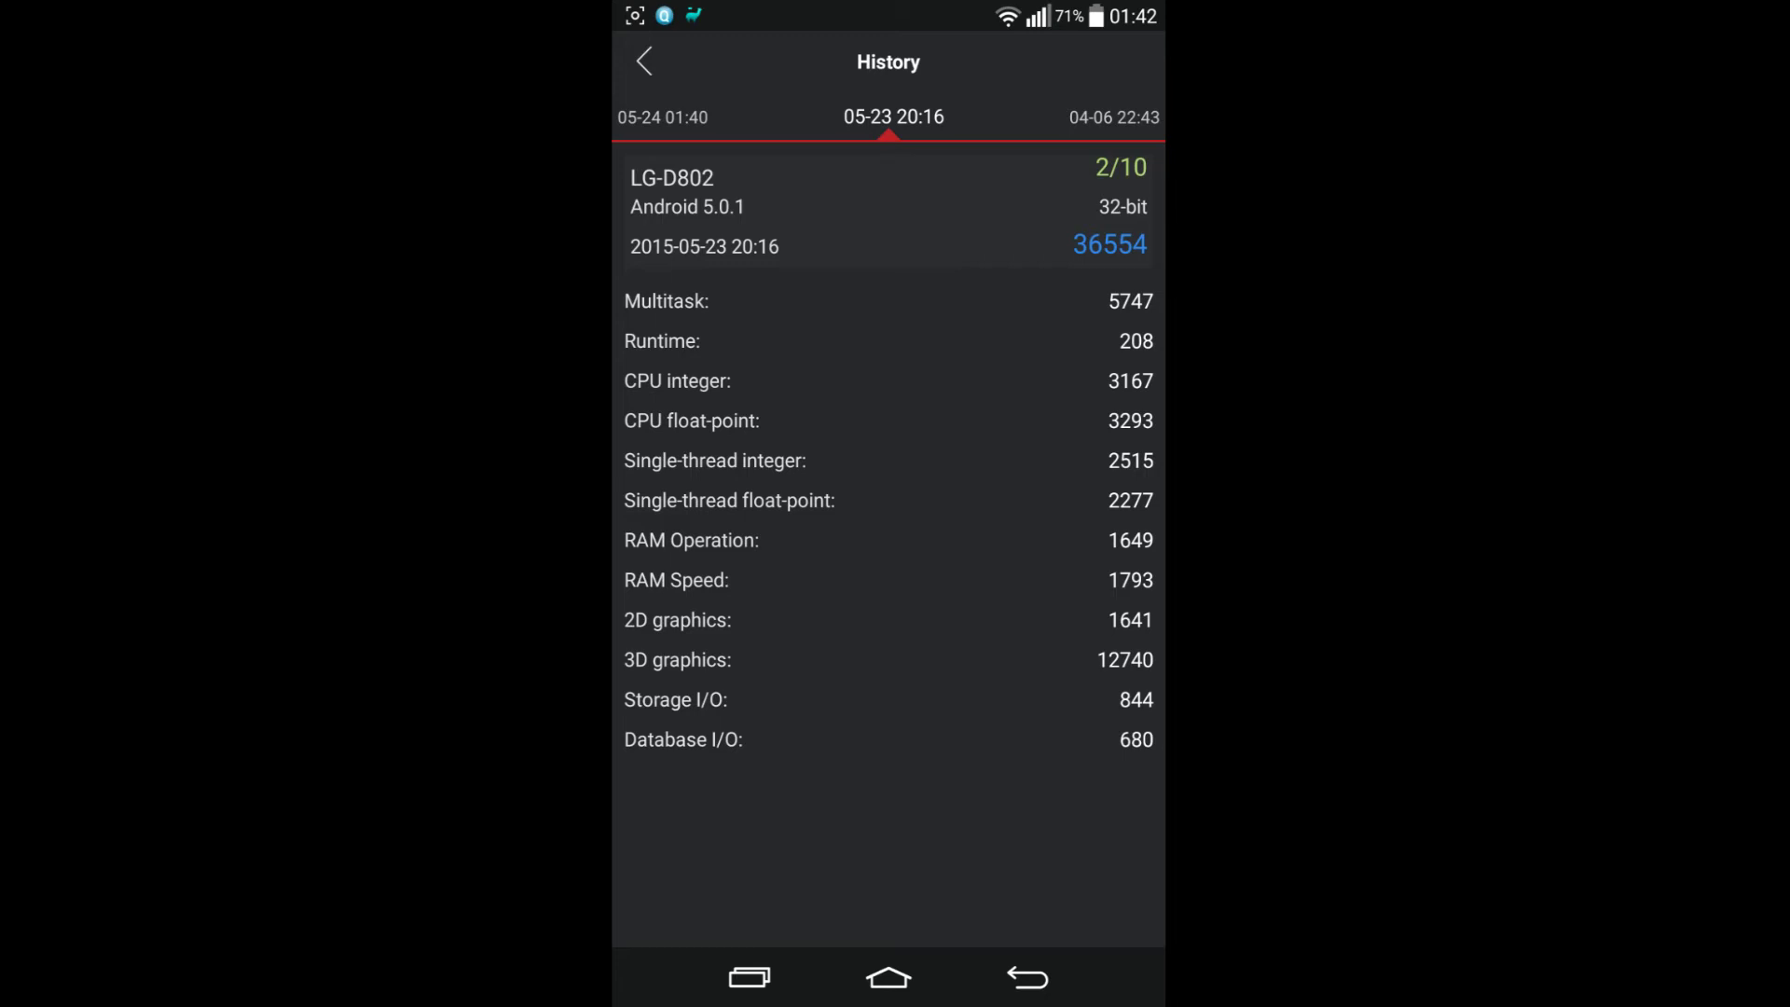
drag(962, 487, 812, 484)
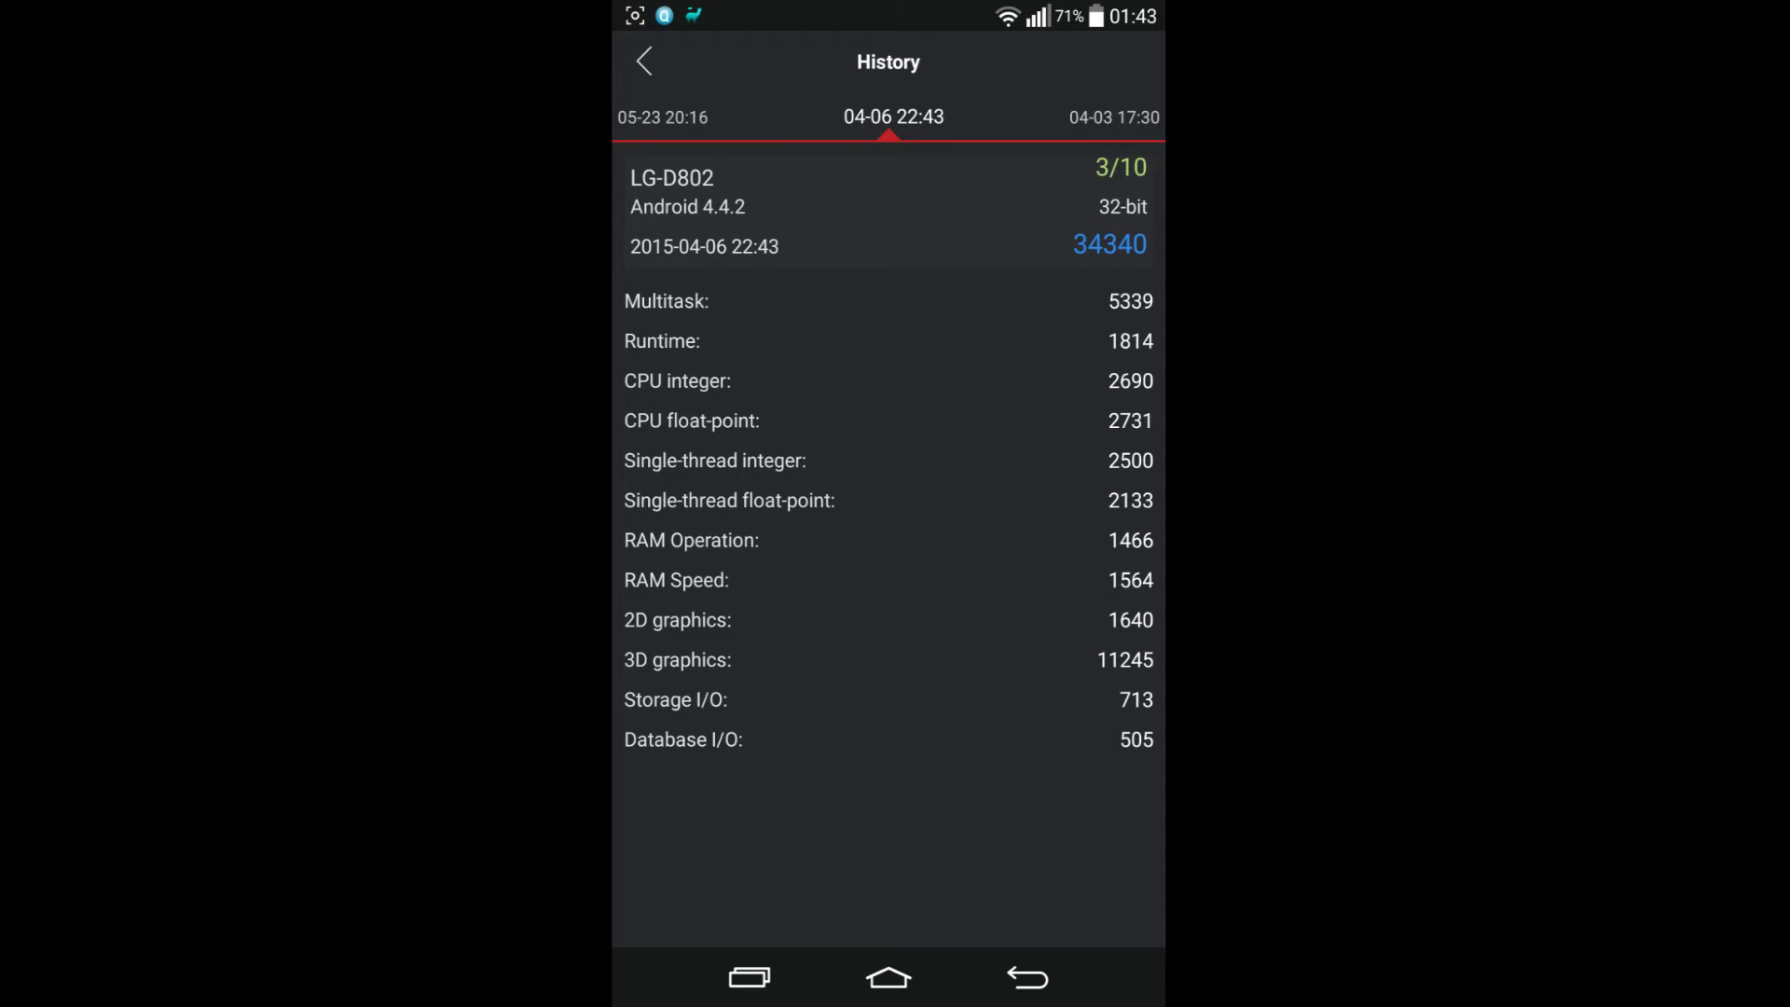
drag(699, 489, 1063, 491)
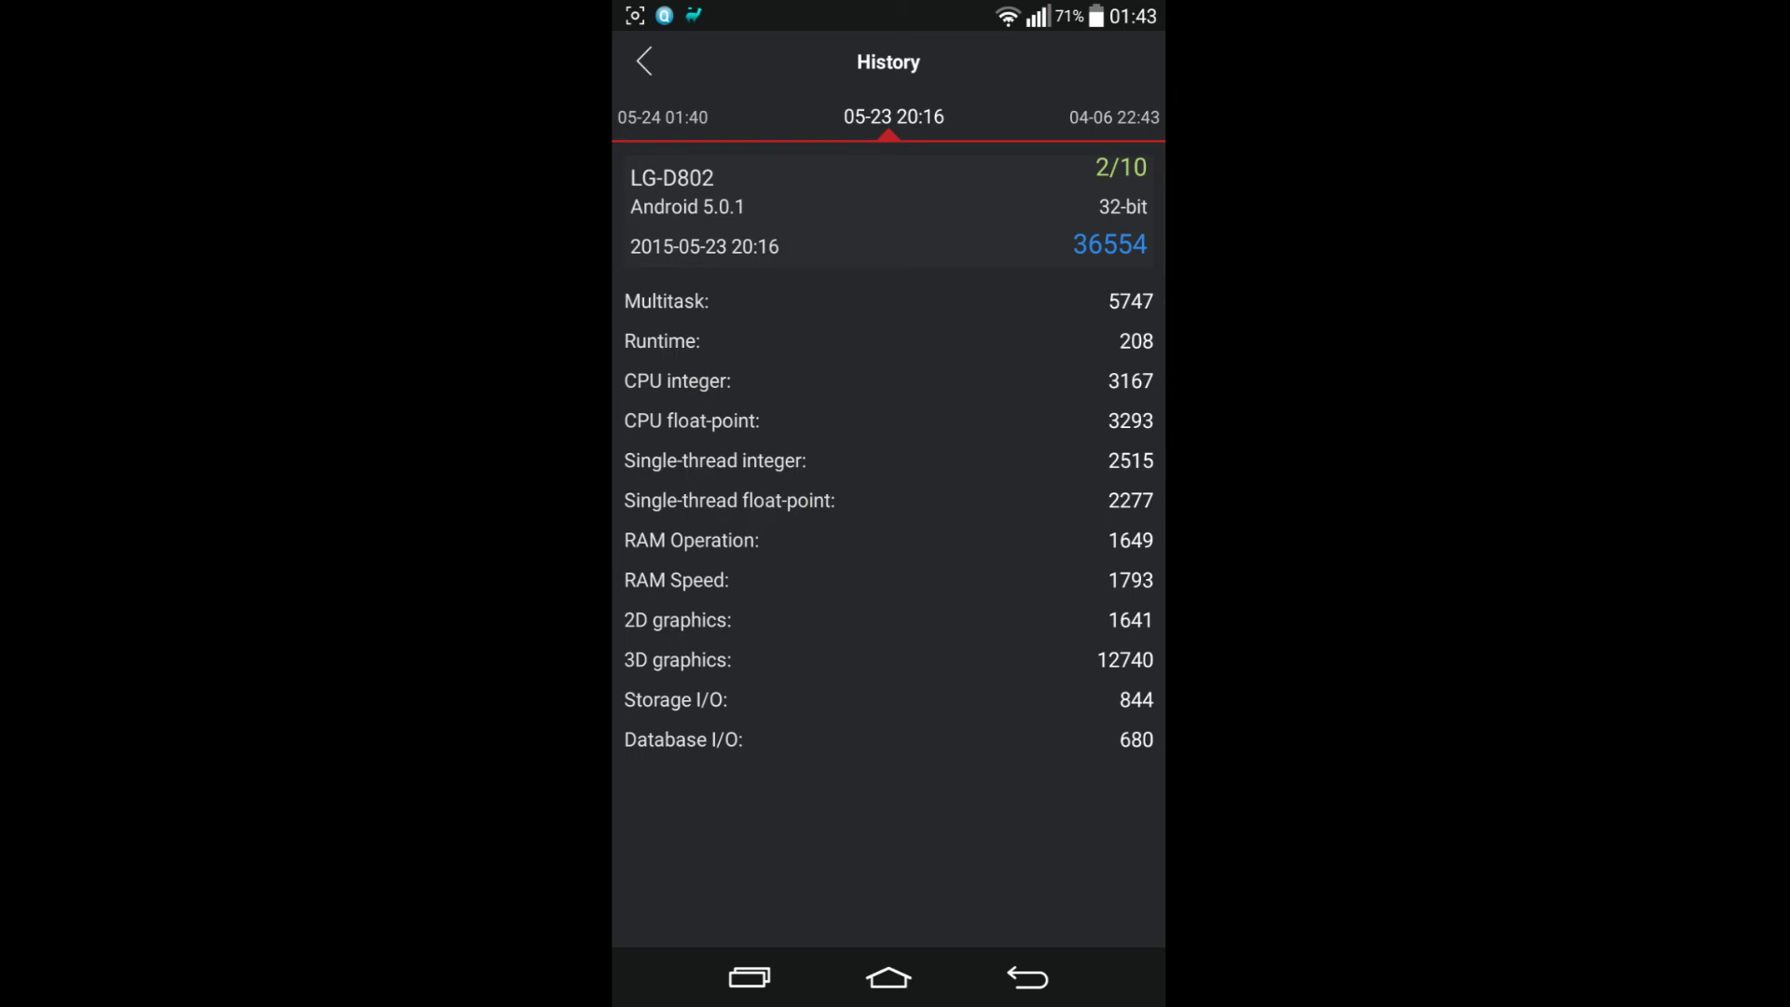
mouse_move(700, 490)
mouse_down()
mouse_move(1063, 490)
mouse_move(699, 490)
mouse_up()
drag(728, 540, 1063, 540)
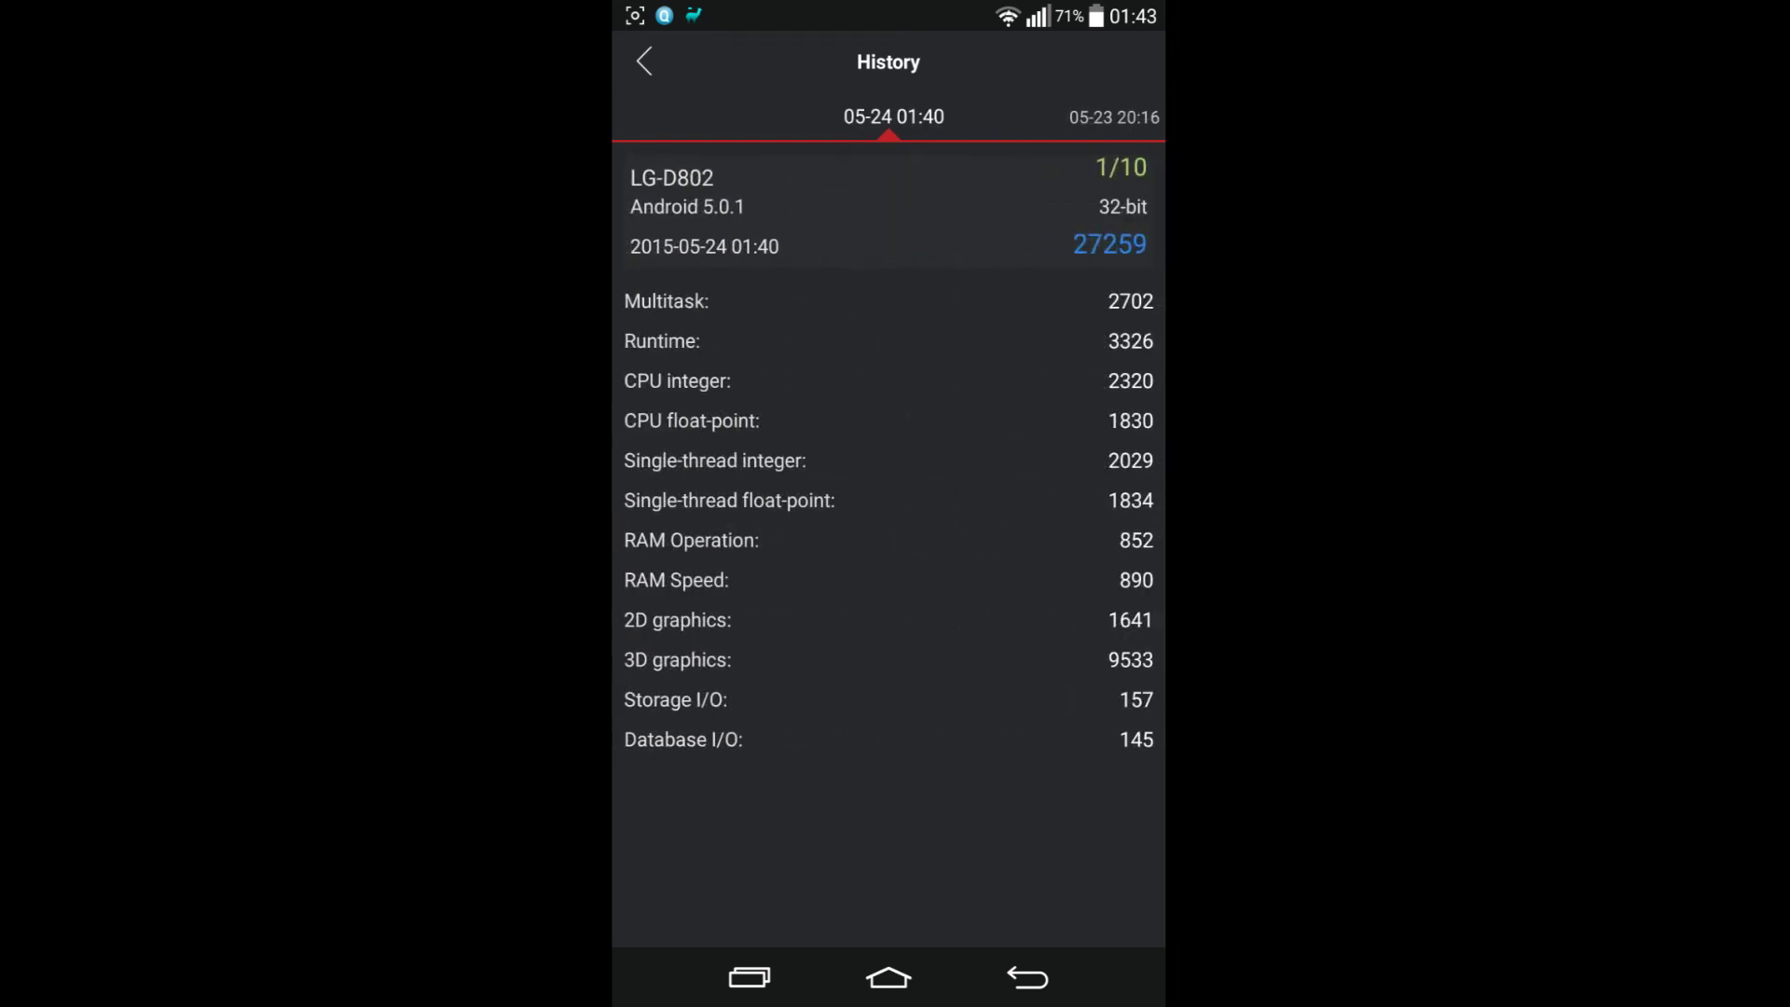
Swipe through the 05-23 and 04-06 results again, ending on the 04-03 17:30 run.
drag(1064, 490, 699, 489)
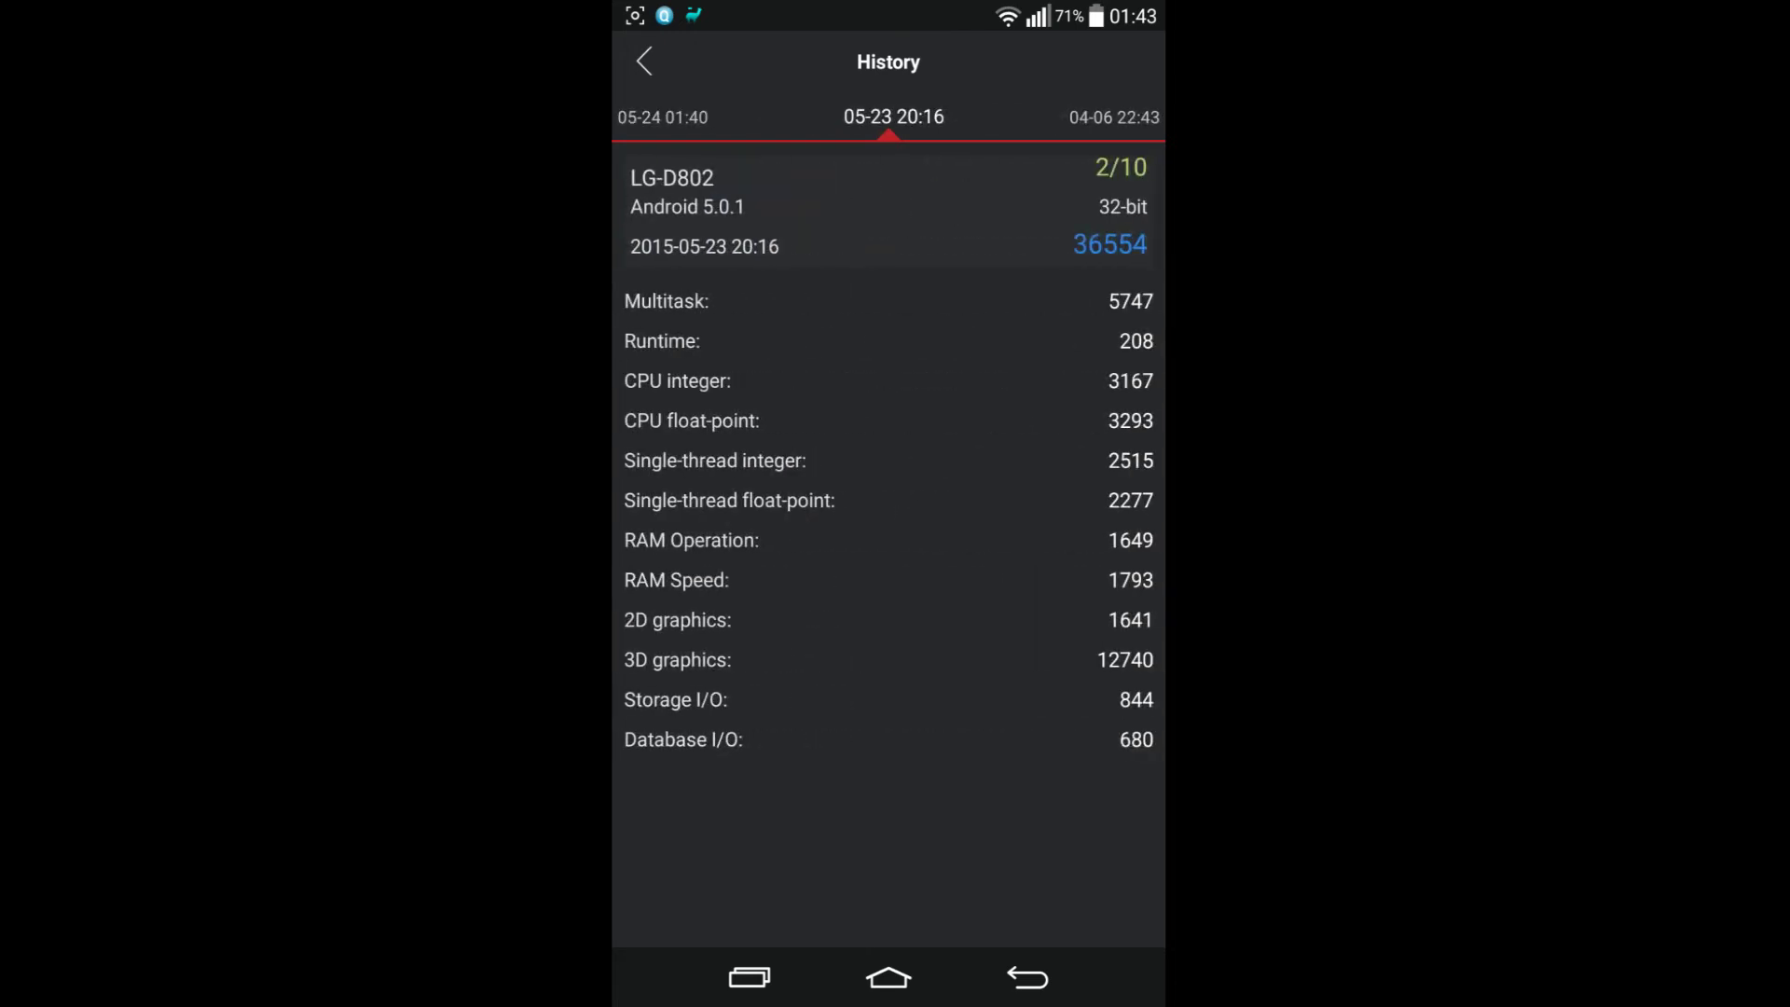
drag(1003, 456, 700, 462)
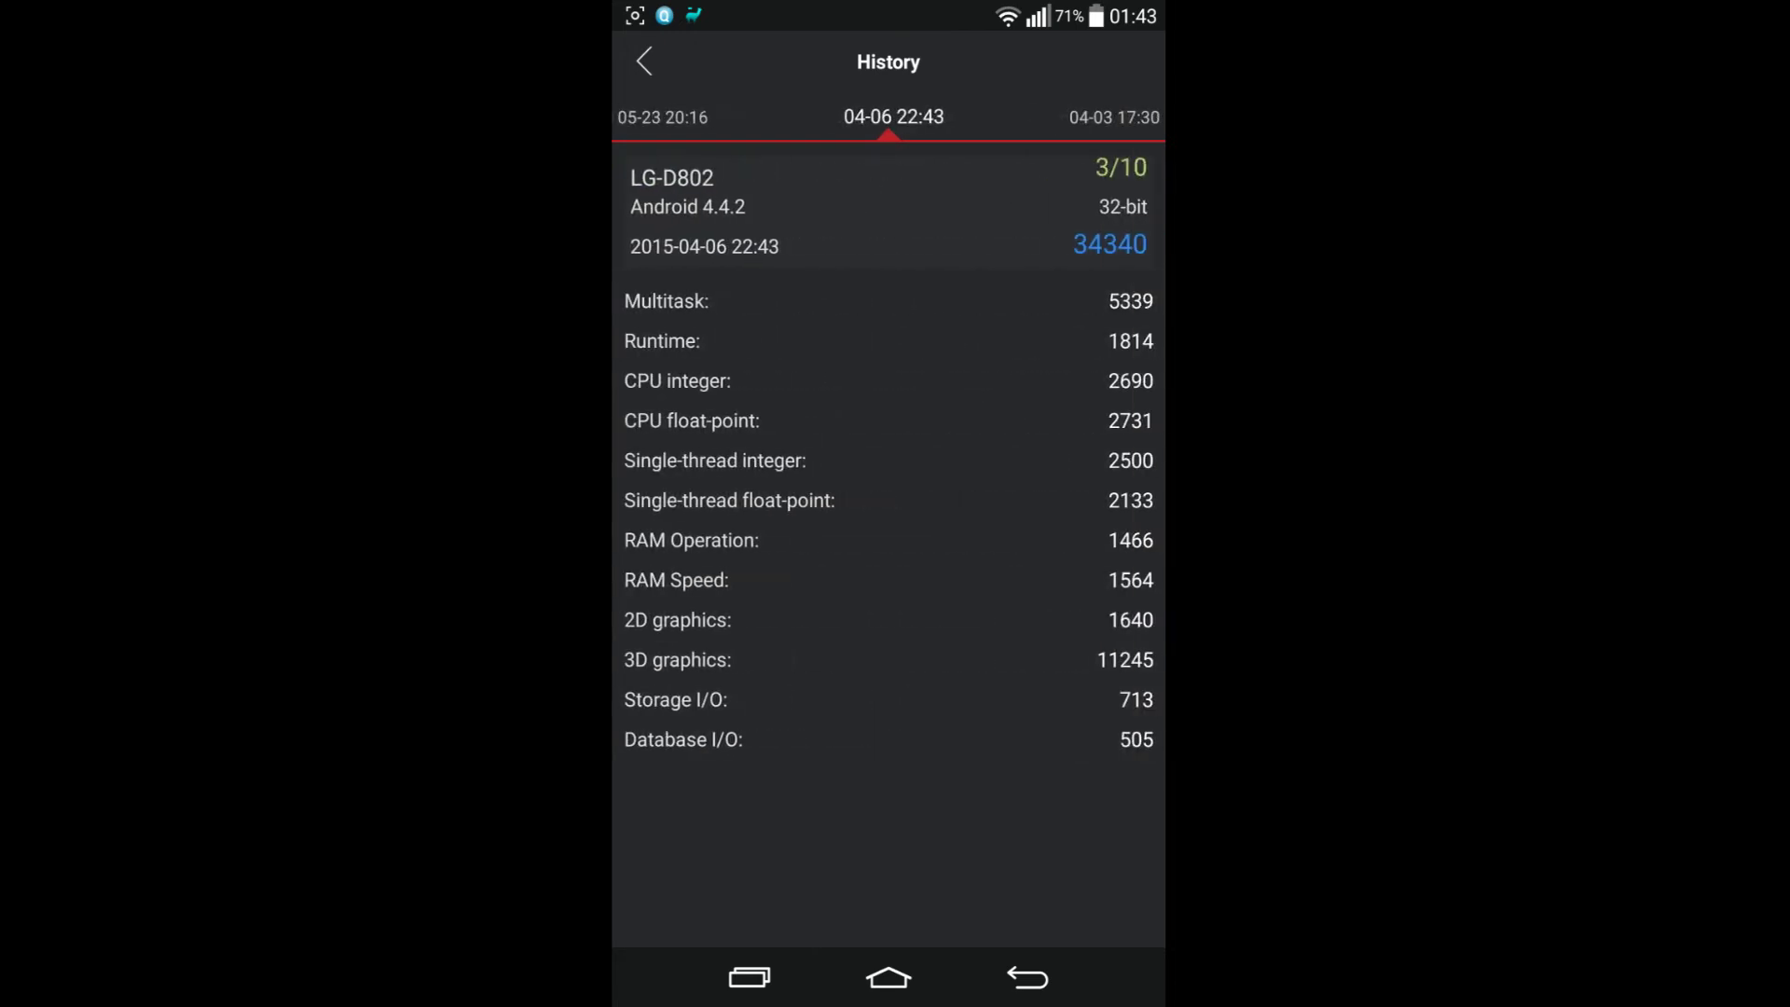
drag(700, 503, 967, 531)
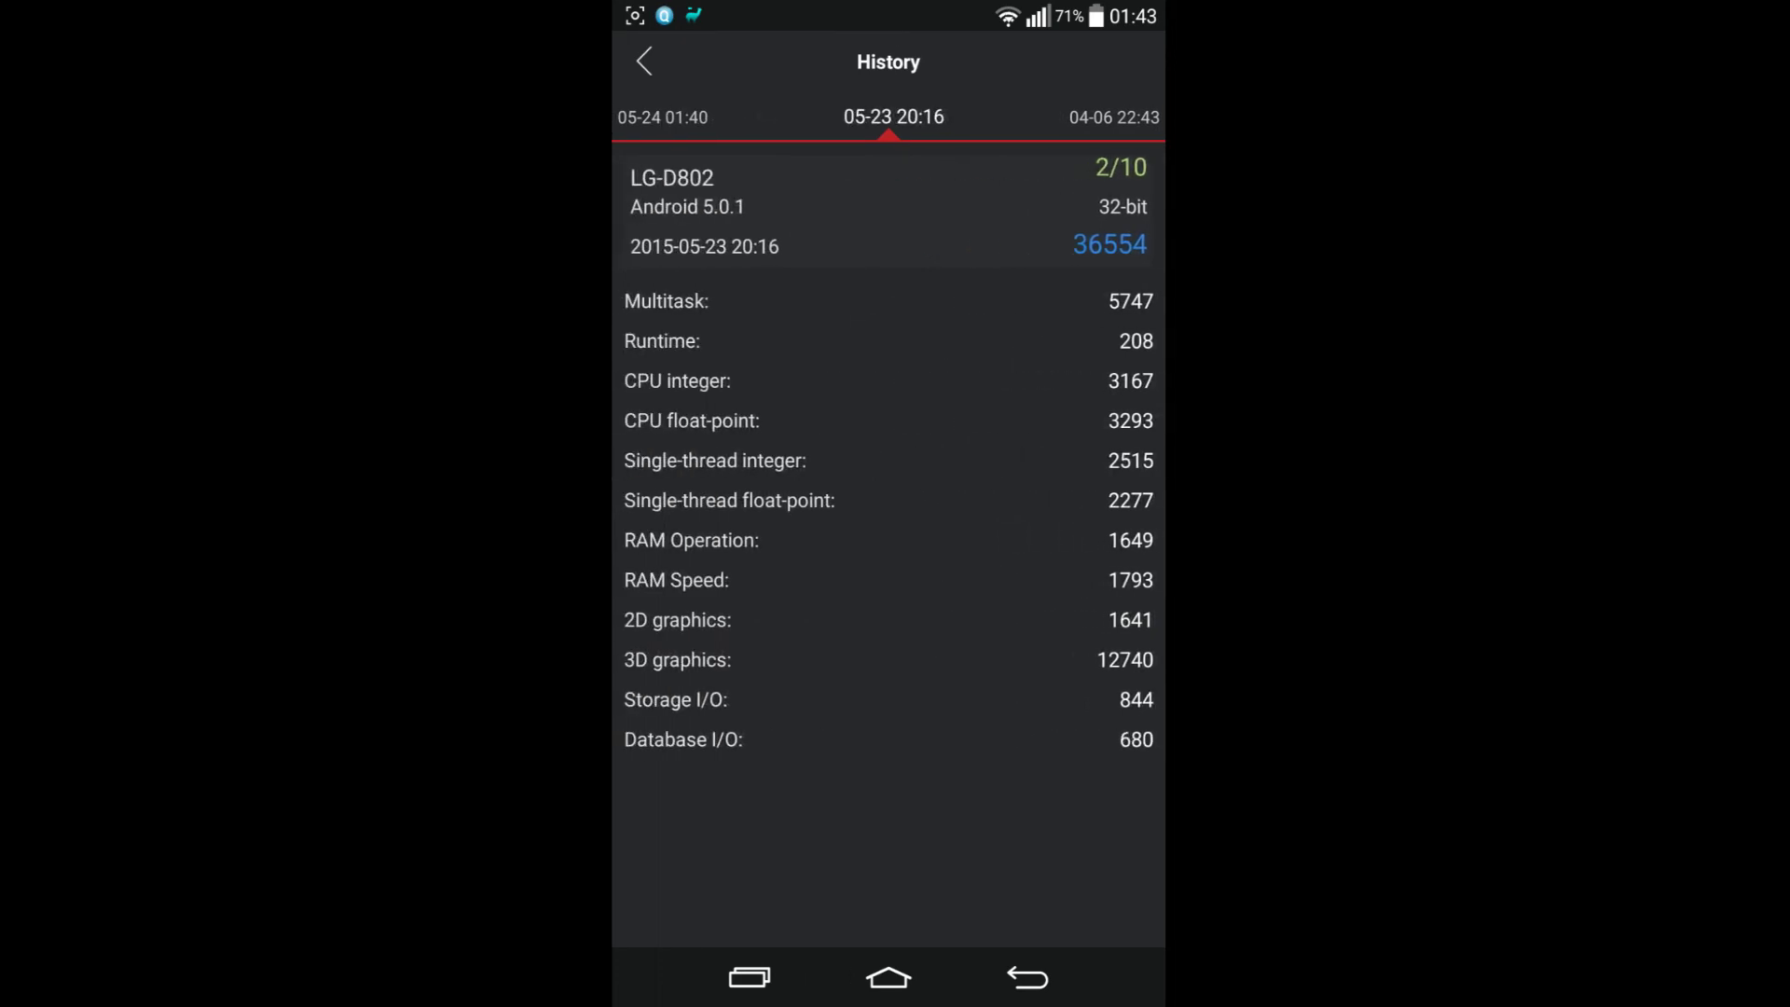
drag(979, 414, 701, 414)
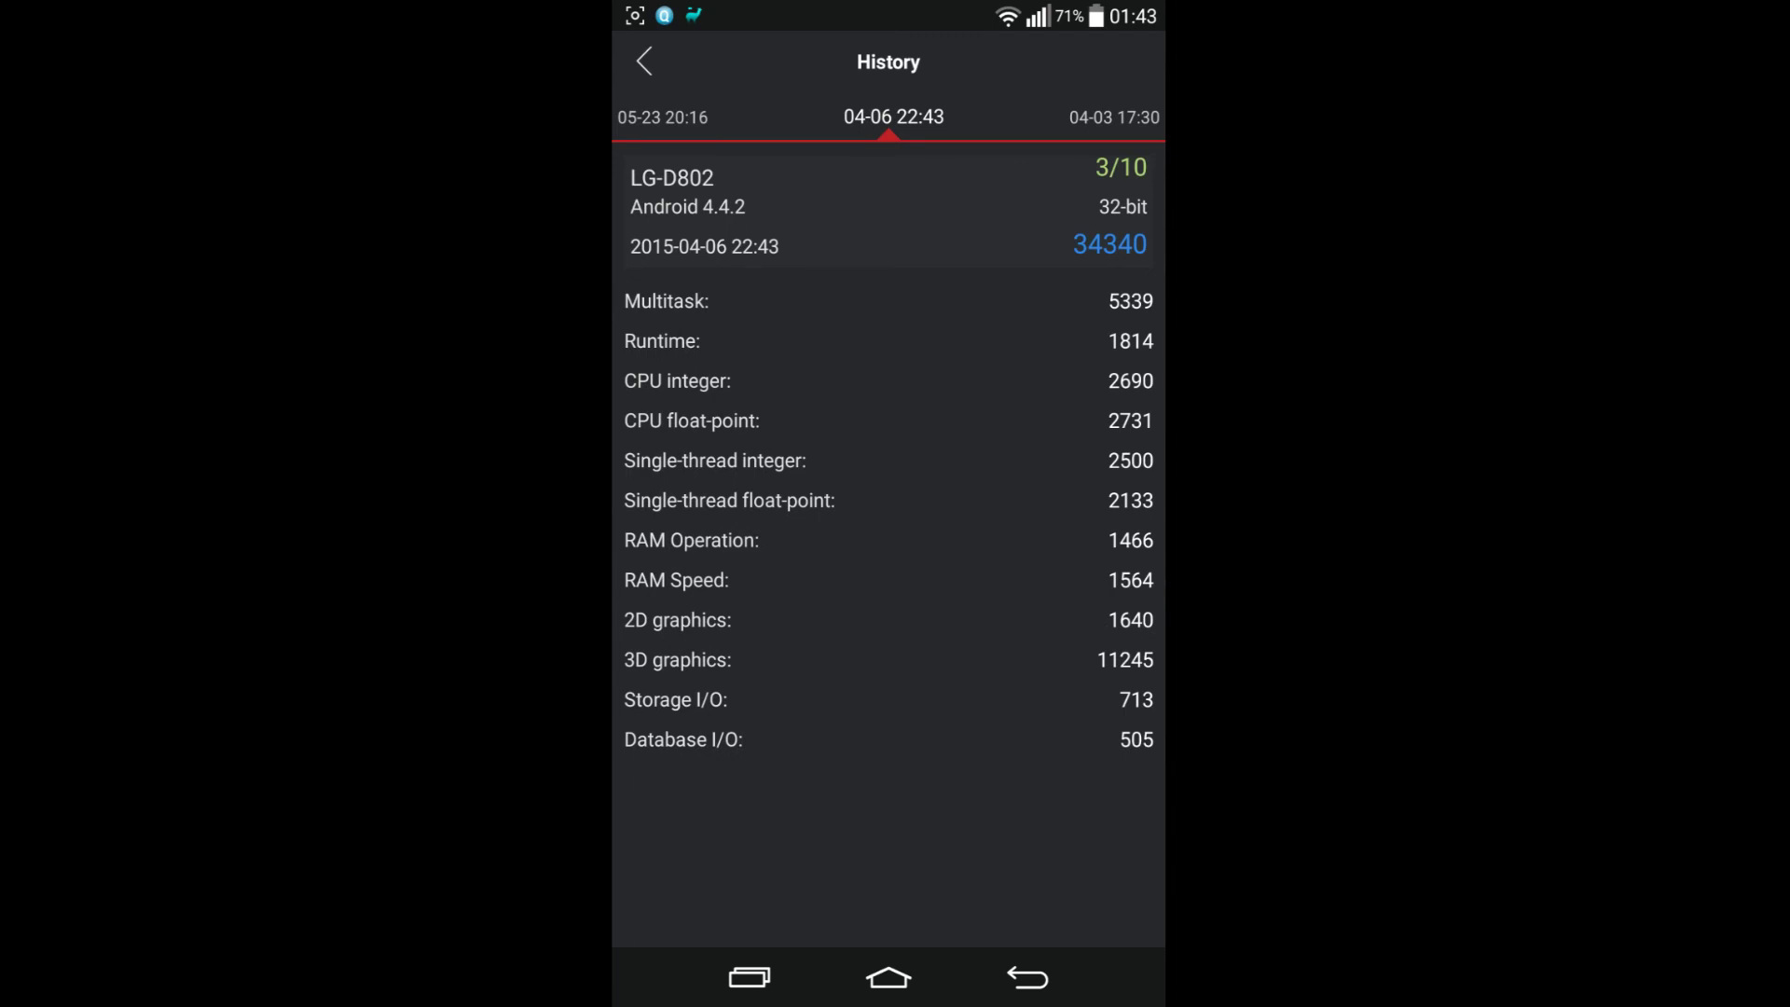
drag(979, 533, 699, 533)
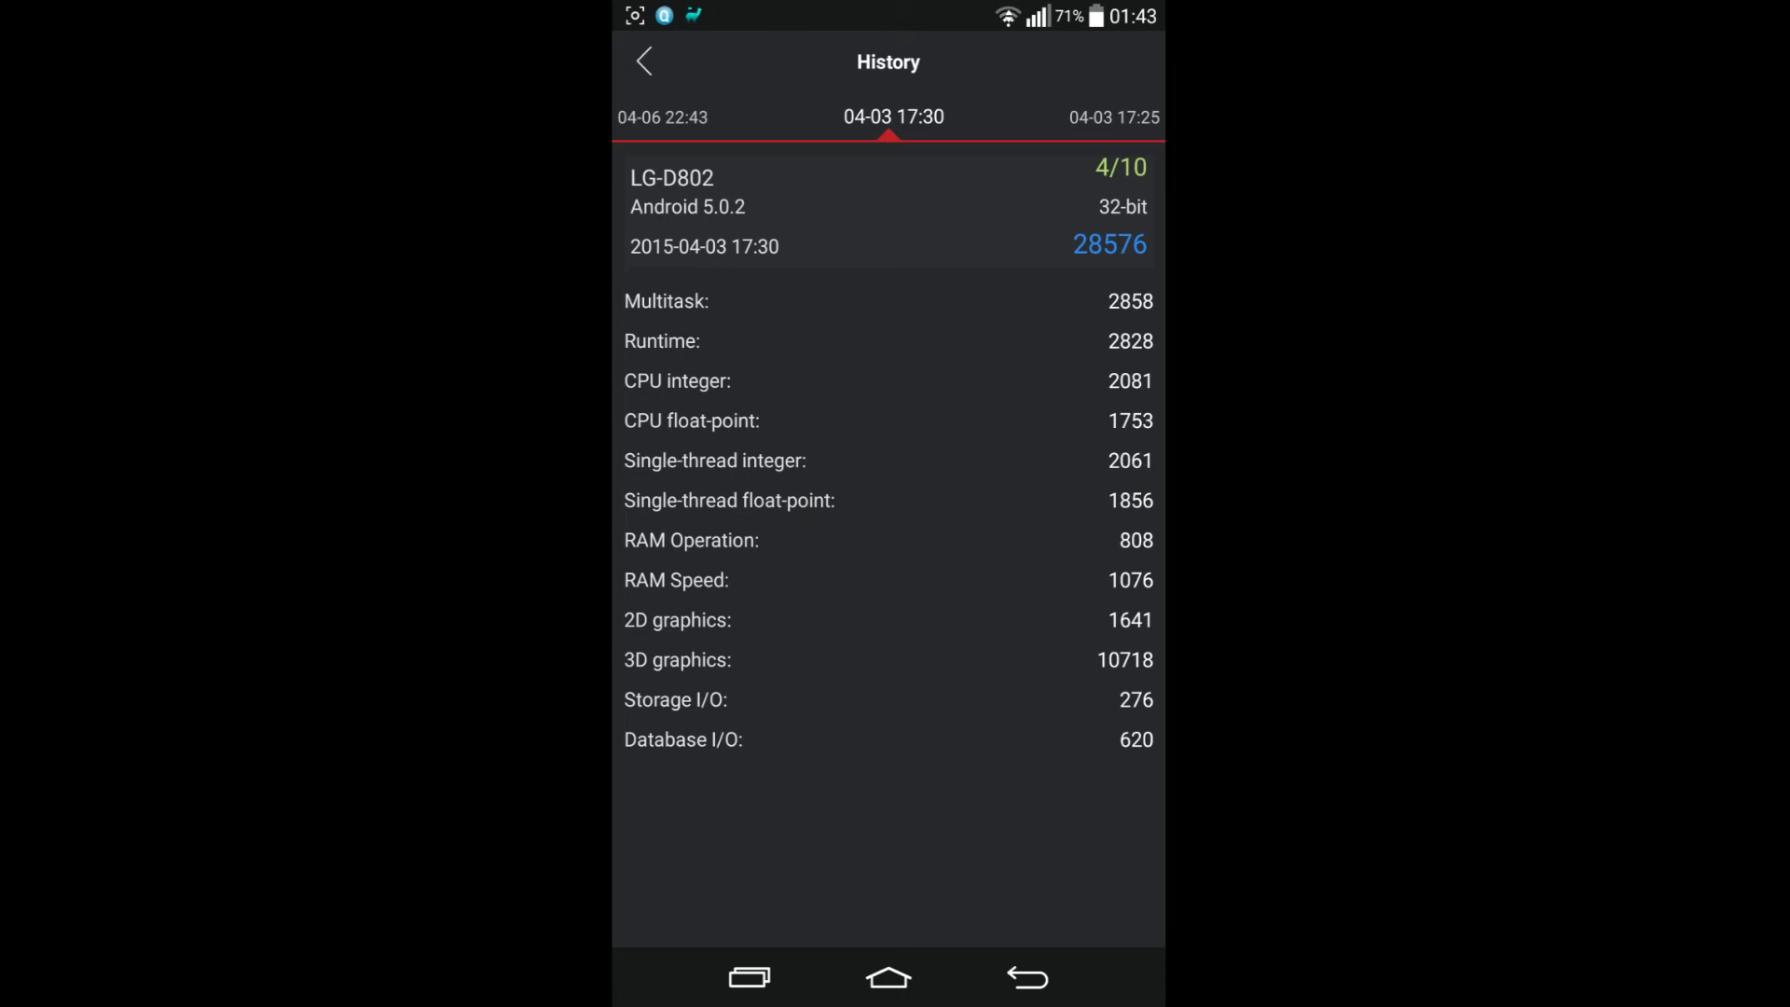
Swipe through older History results from 04-03 17:25 to the 03-14 10:26 run scoring 29799.
drag(1063, 452, 892, 451)
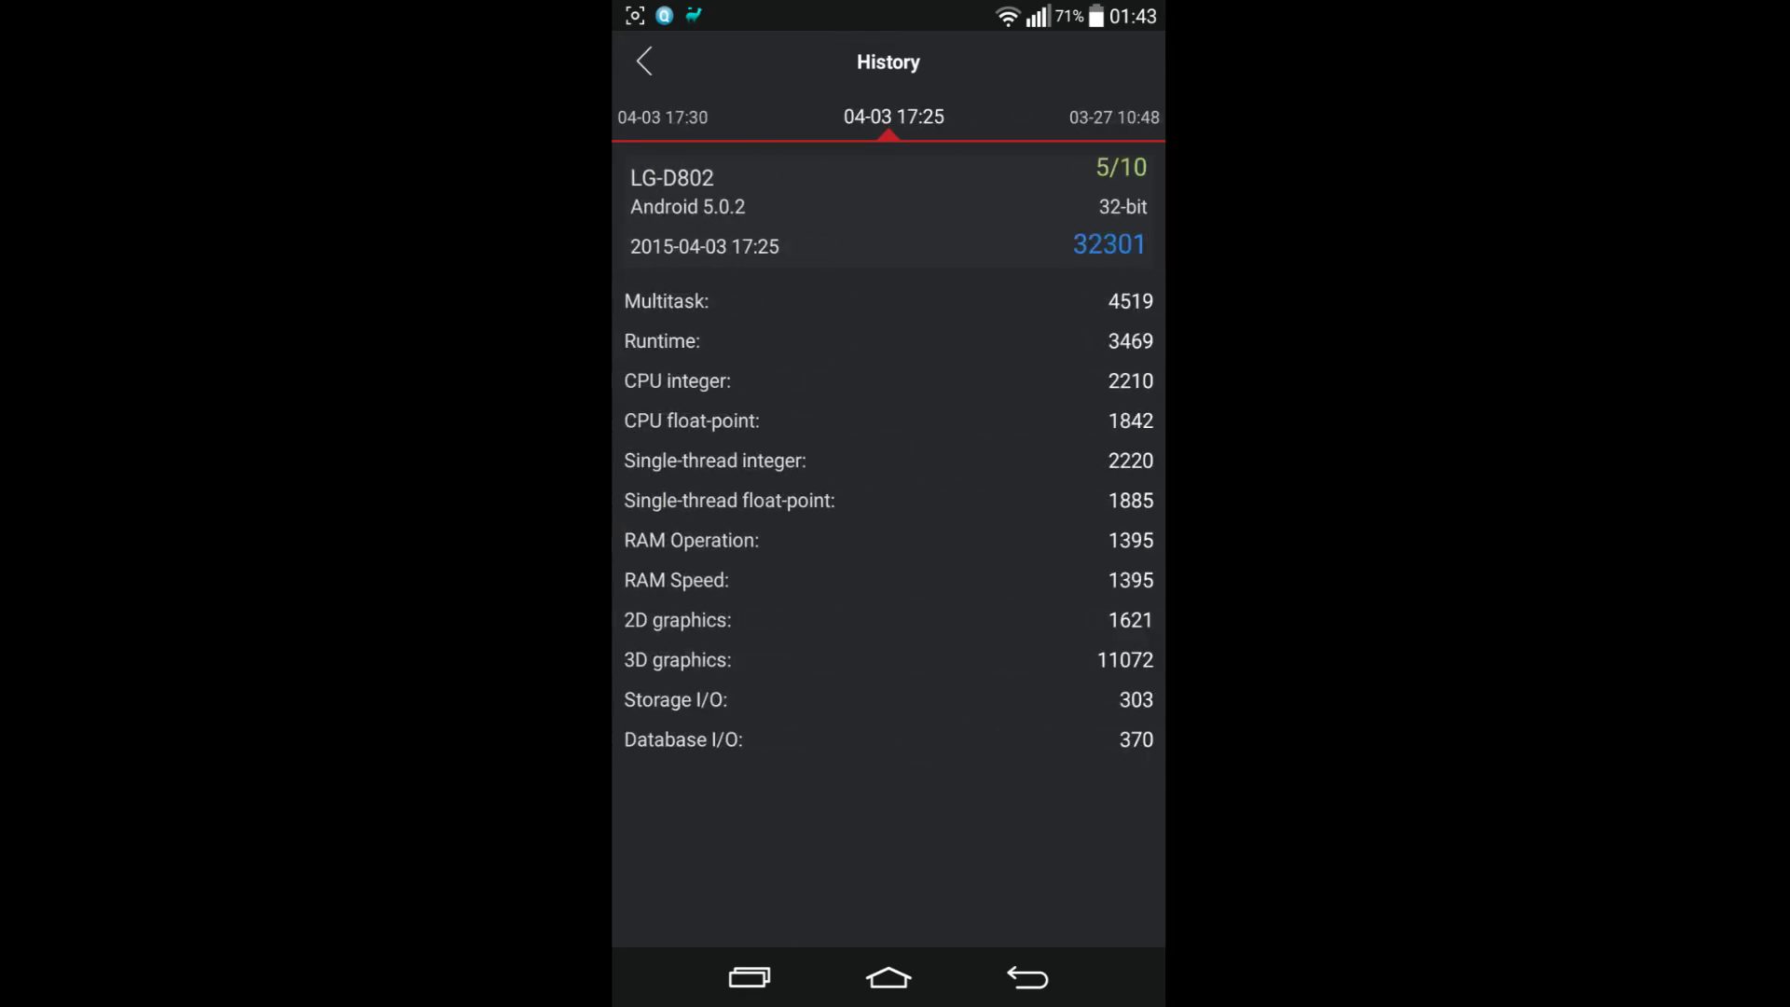
drag(1018, 446, 867, 449)
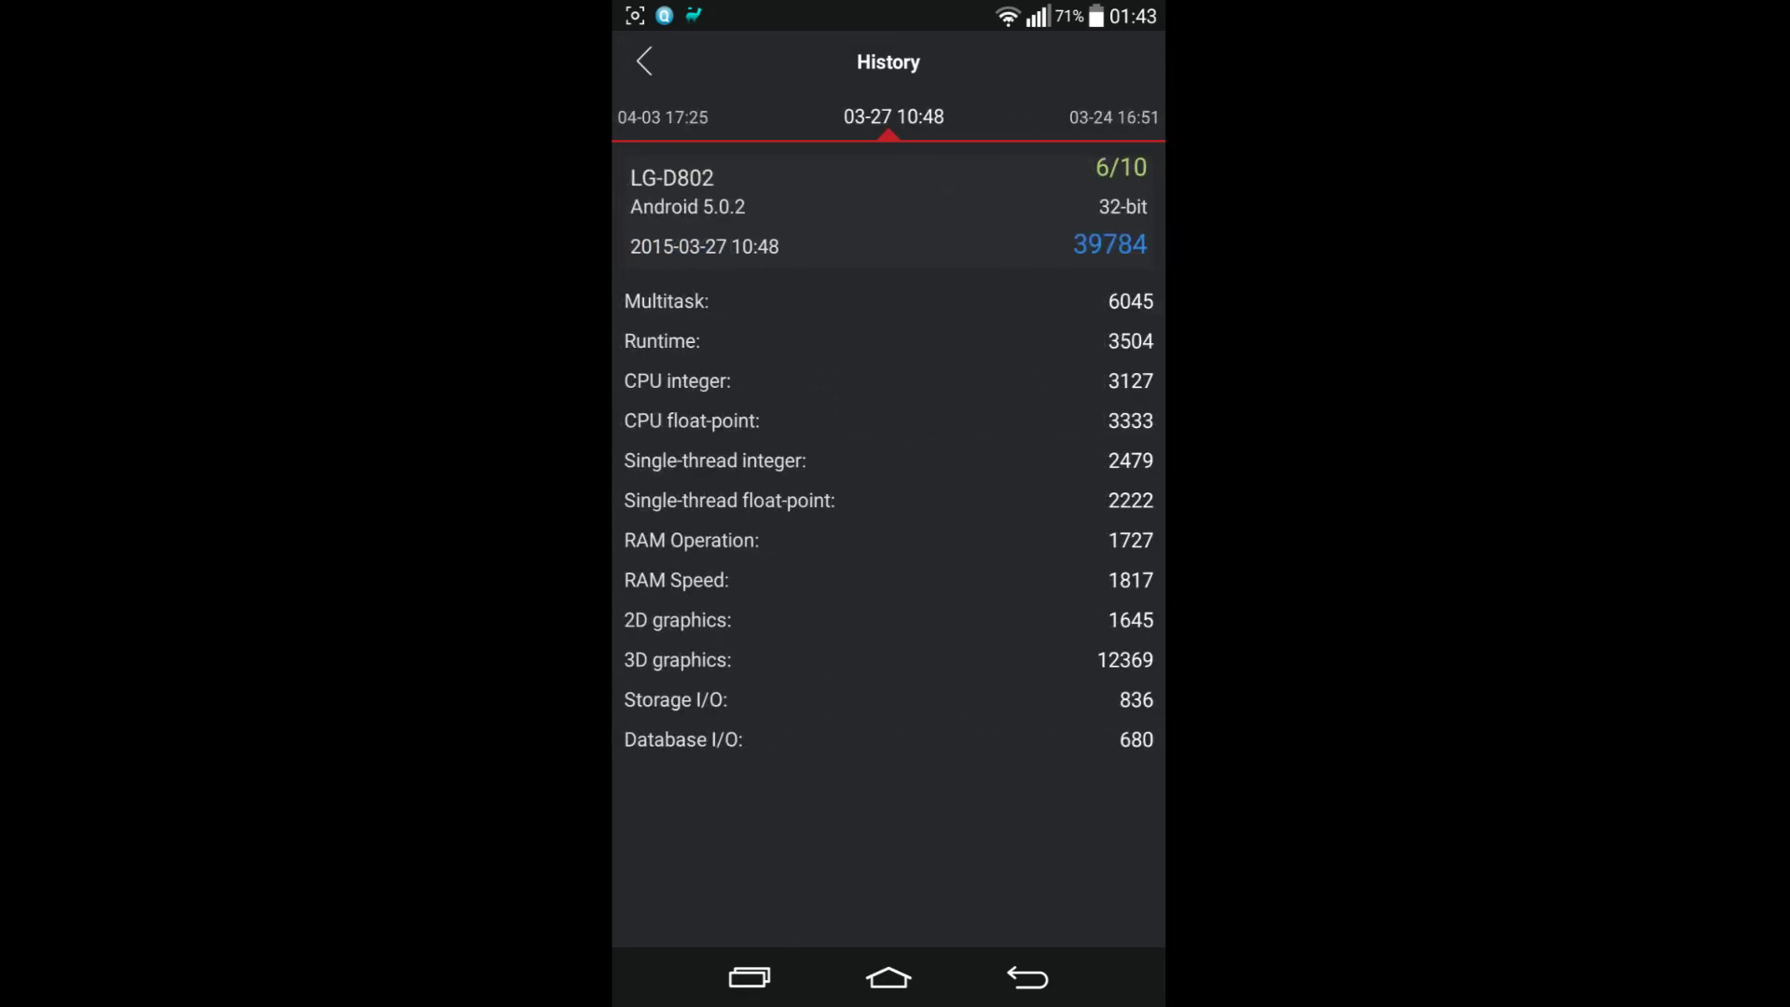
drag(966, 397, 812, 396)
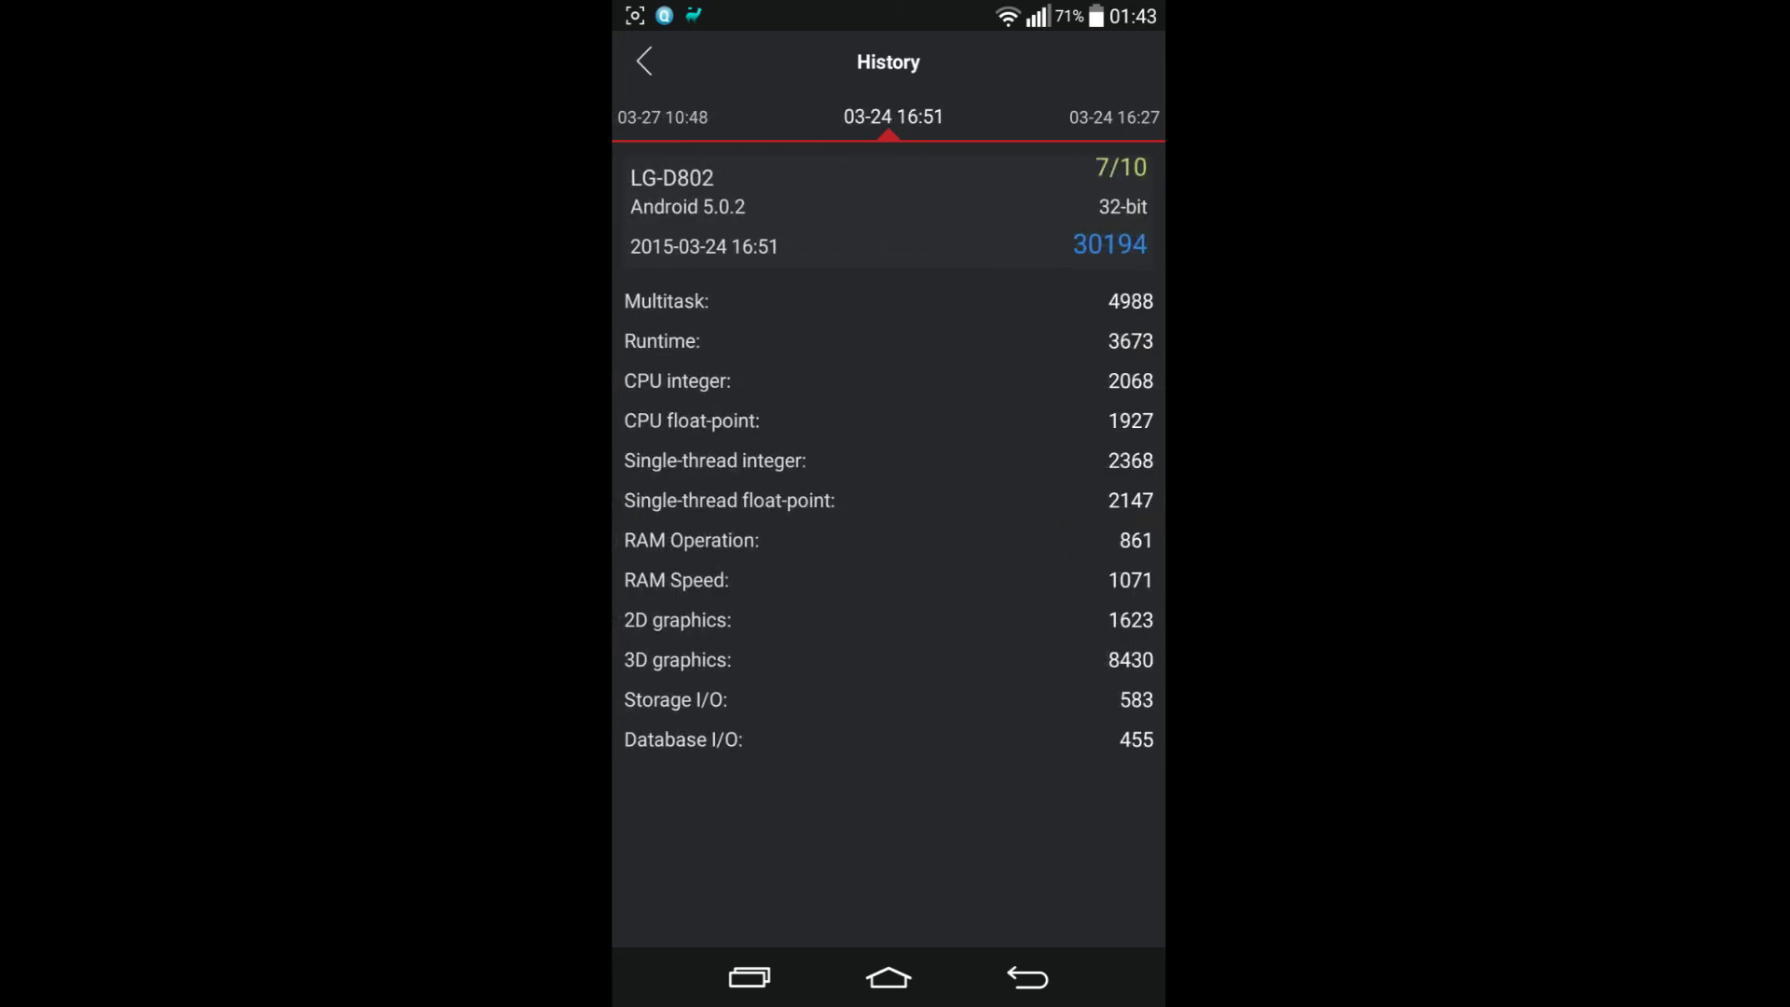
drag(1034, 469, 831, 439)
drag(1041, 468, 895, 446)
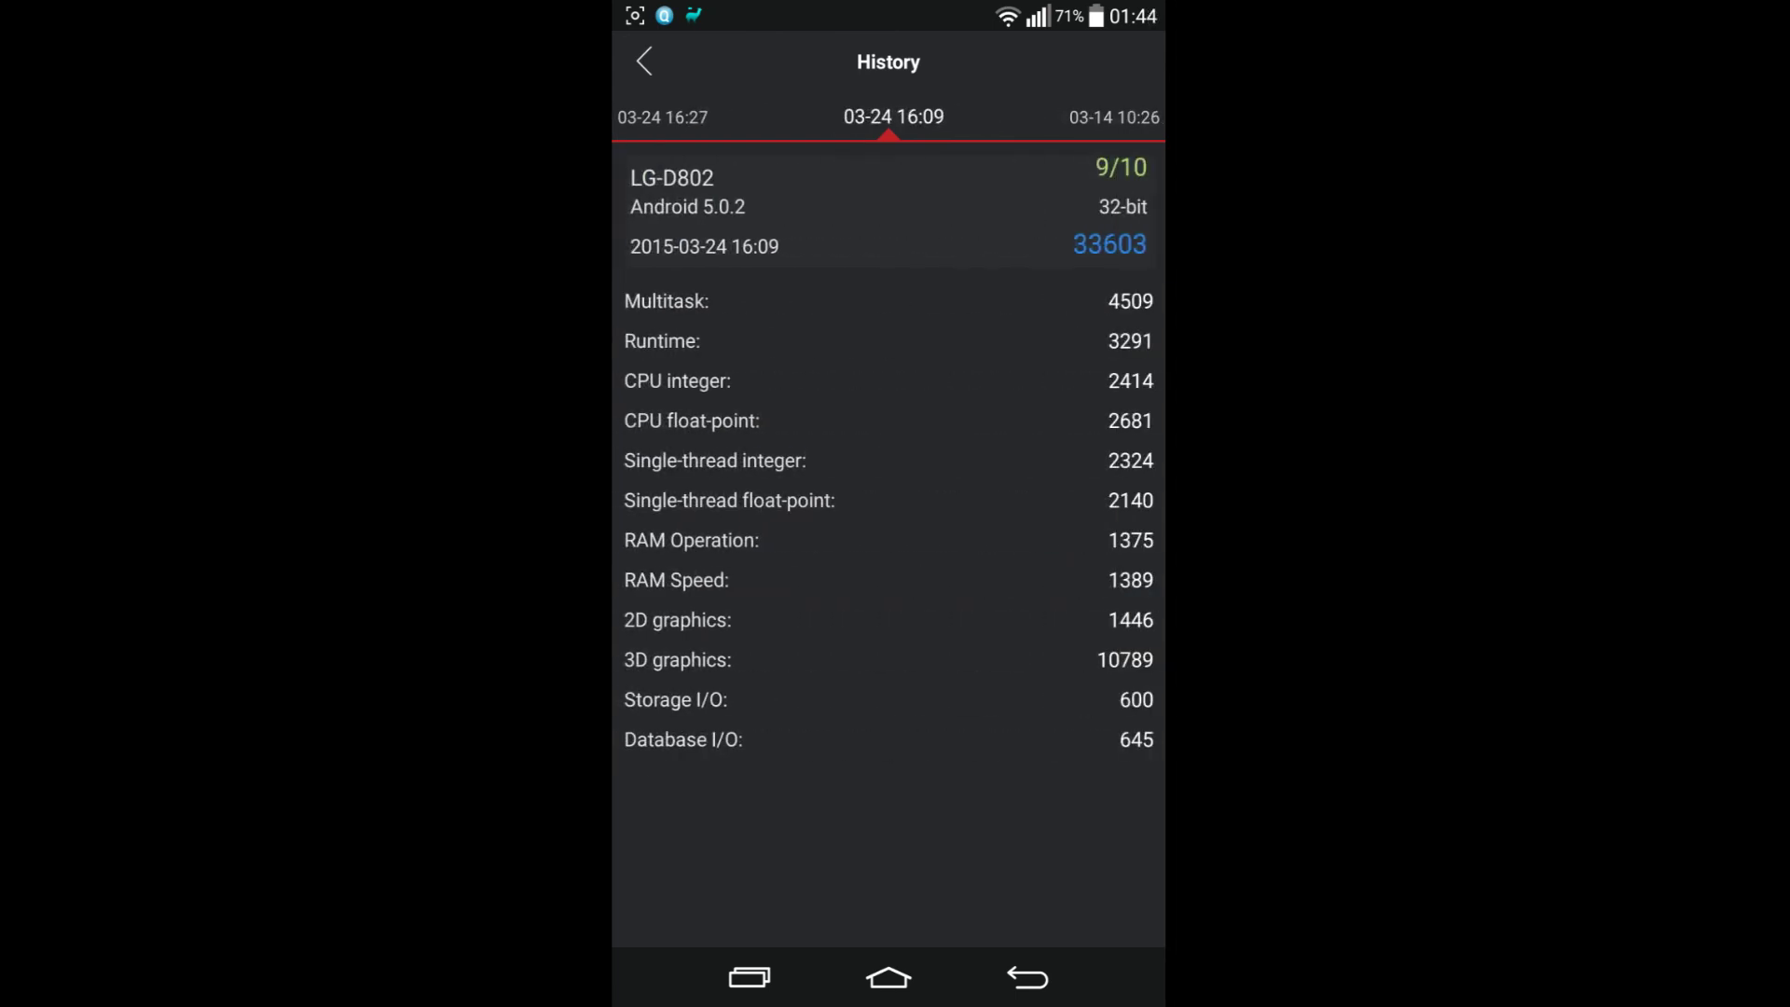
drag(1026, 421, 839, 435)
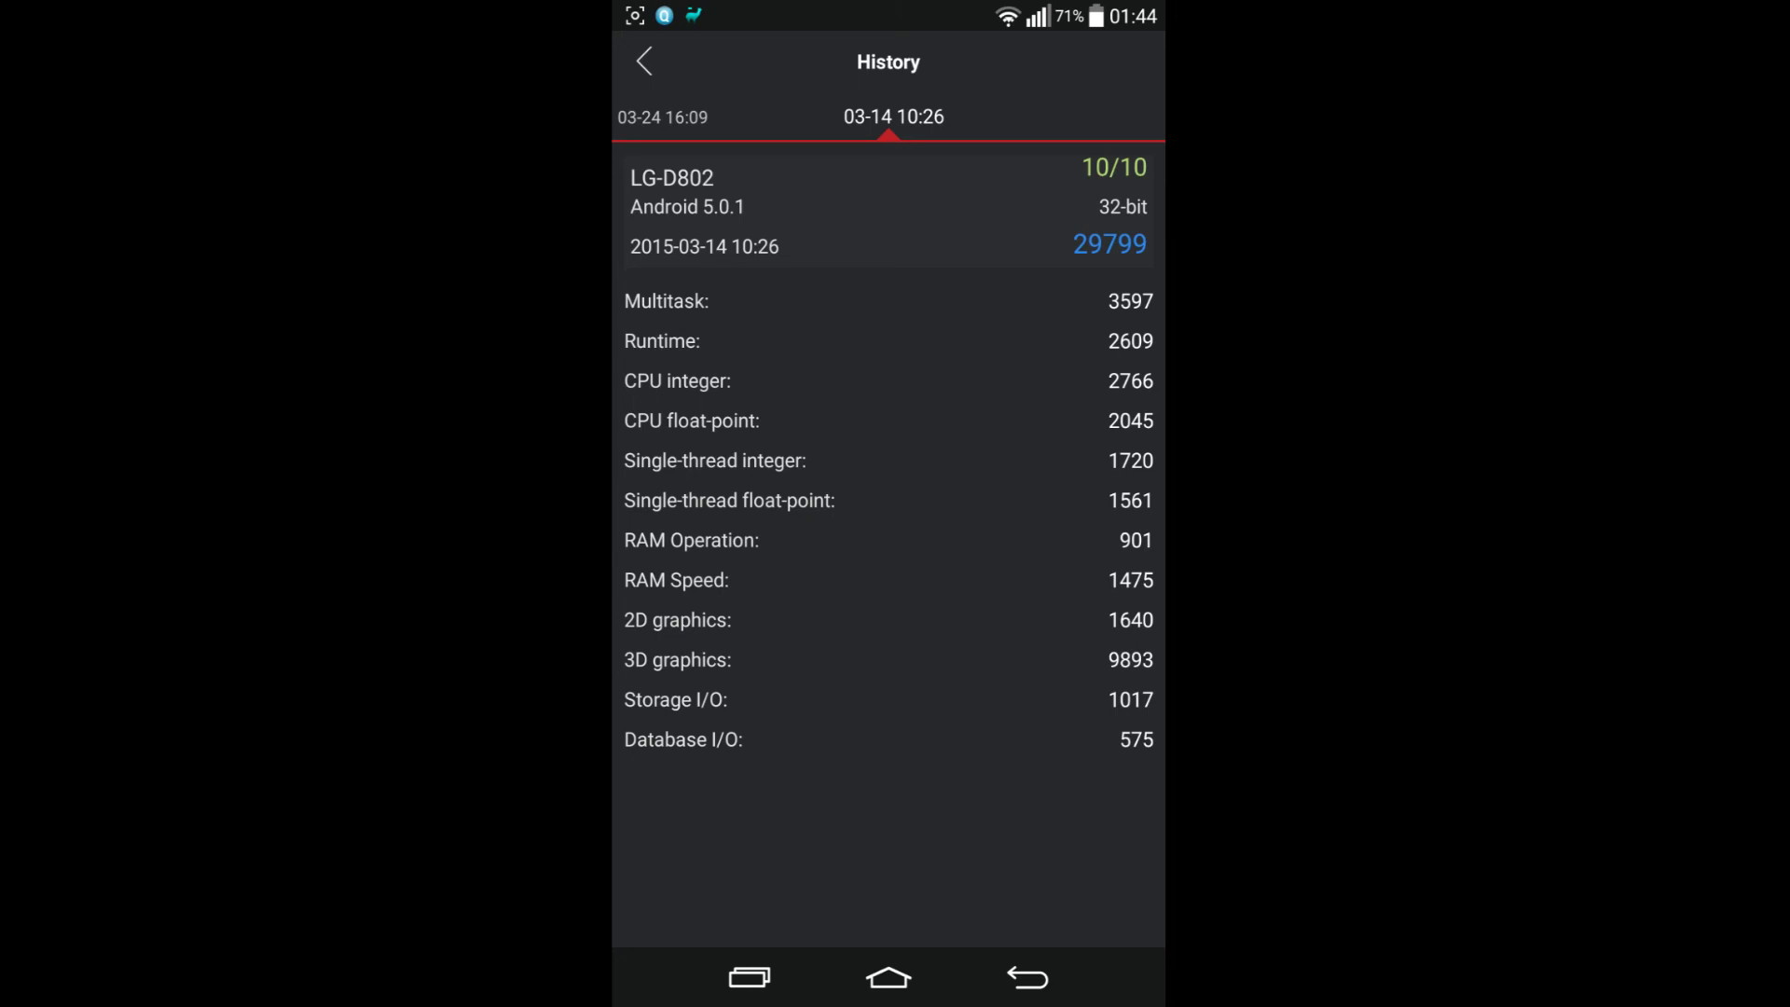
Page back toward newer History results, then return to the main Test page showing 27259.
drag(1003, 450, 956, 440)
drag(1030, 440, 992, 428)
mouse_move(1068, 499)
mouse_down()
mouse_move(989, 541)
mouse_move(1000, 519)
mouse_up()
drag(970, 752, 887, 607)
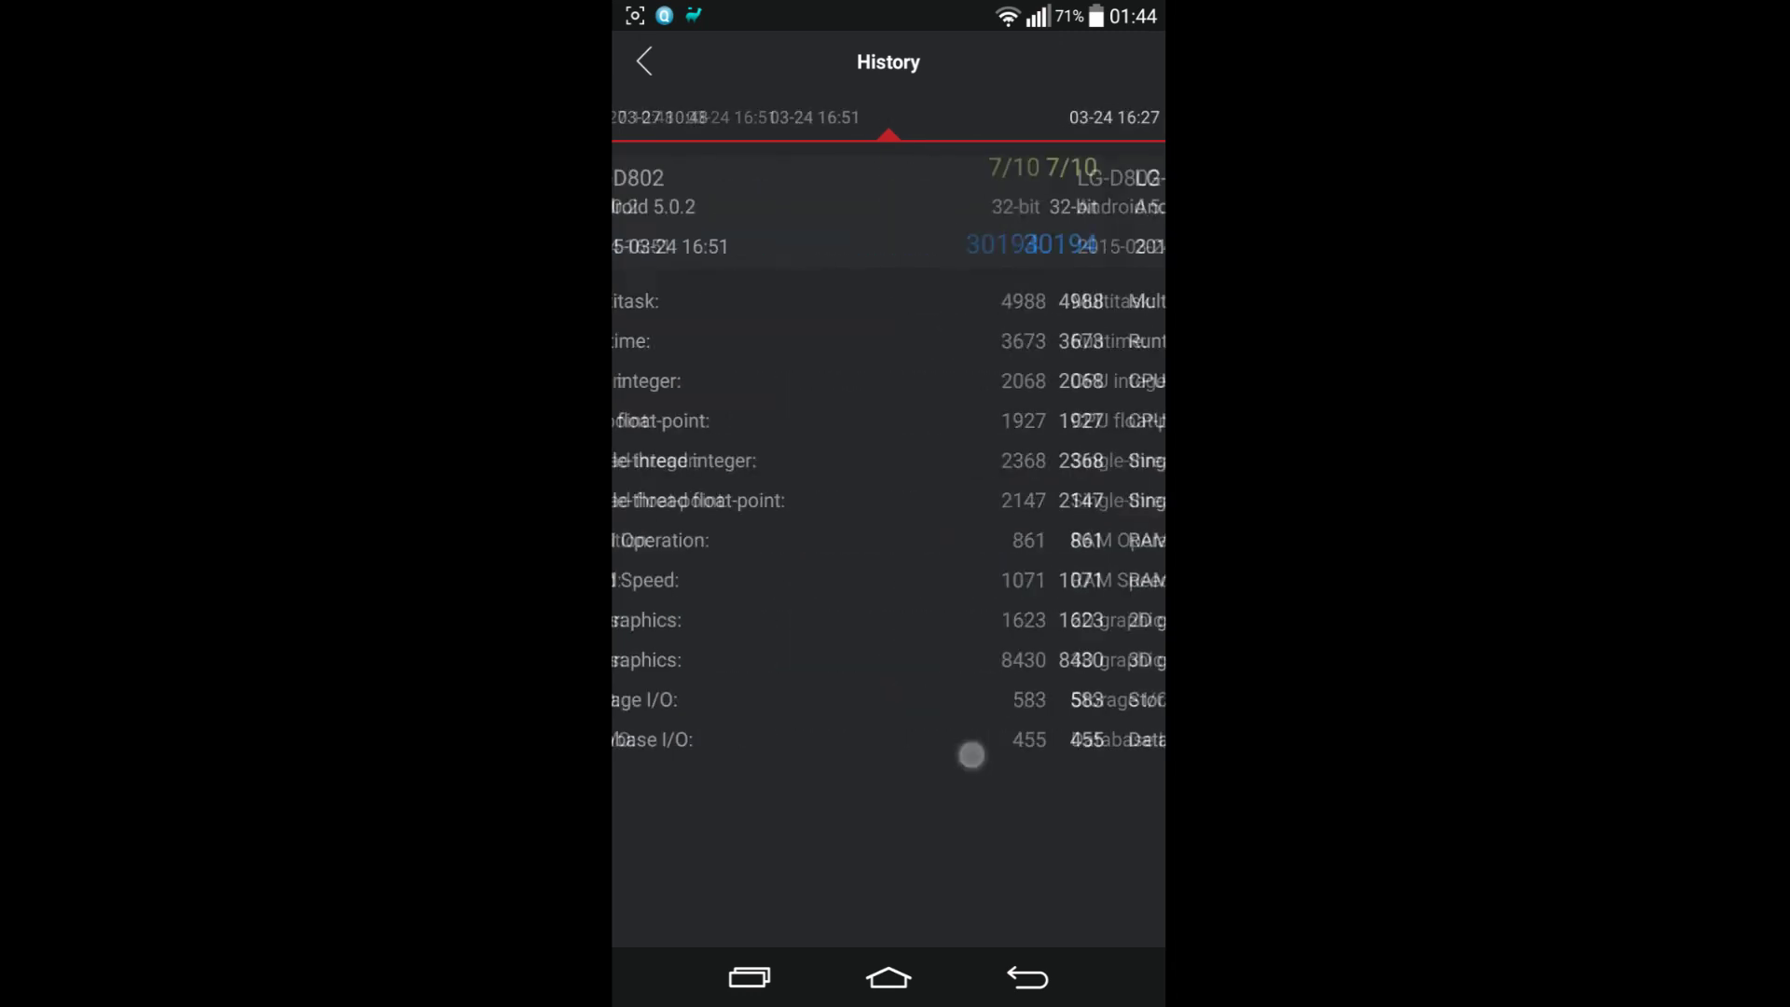
click(644, 62)
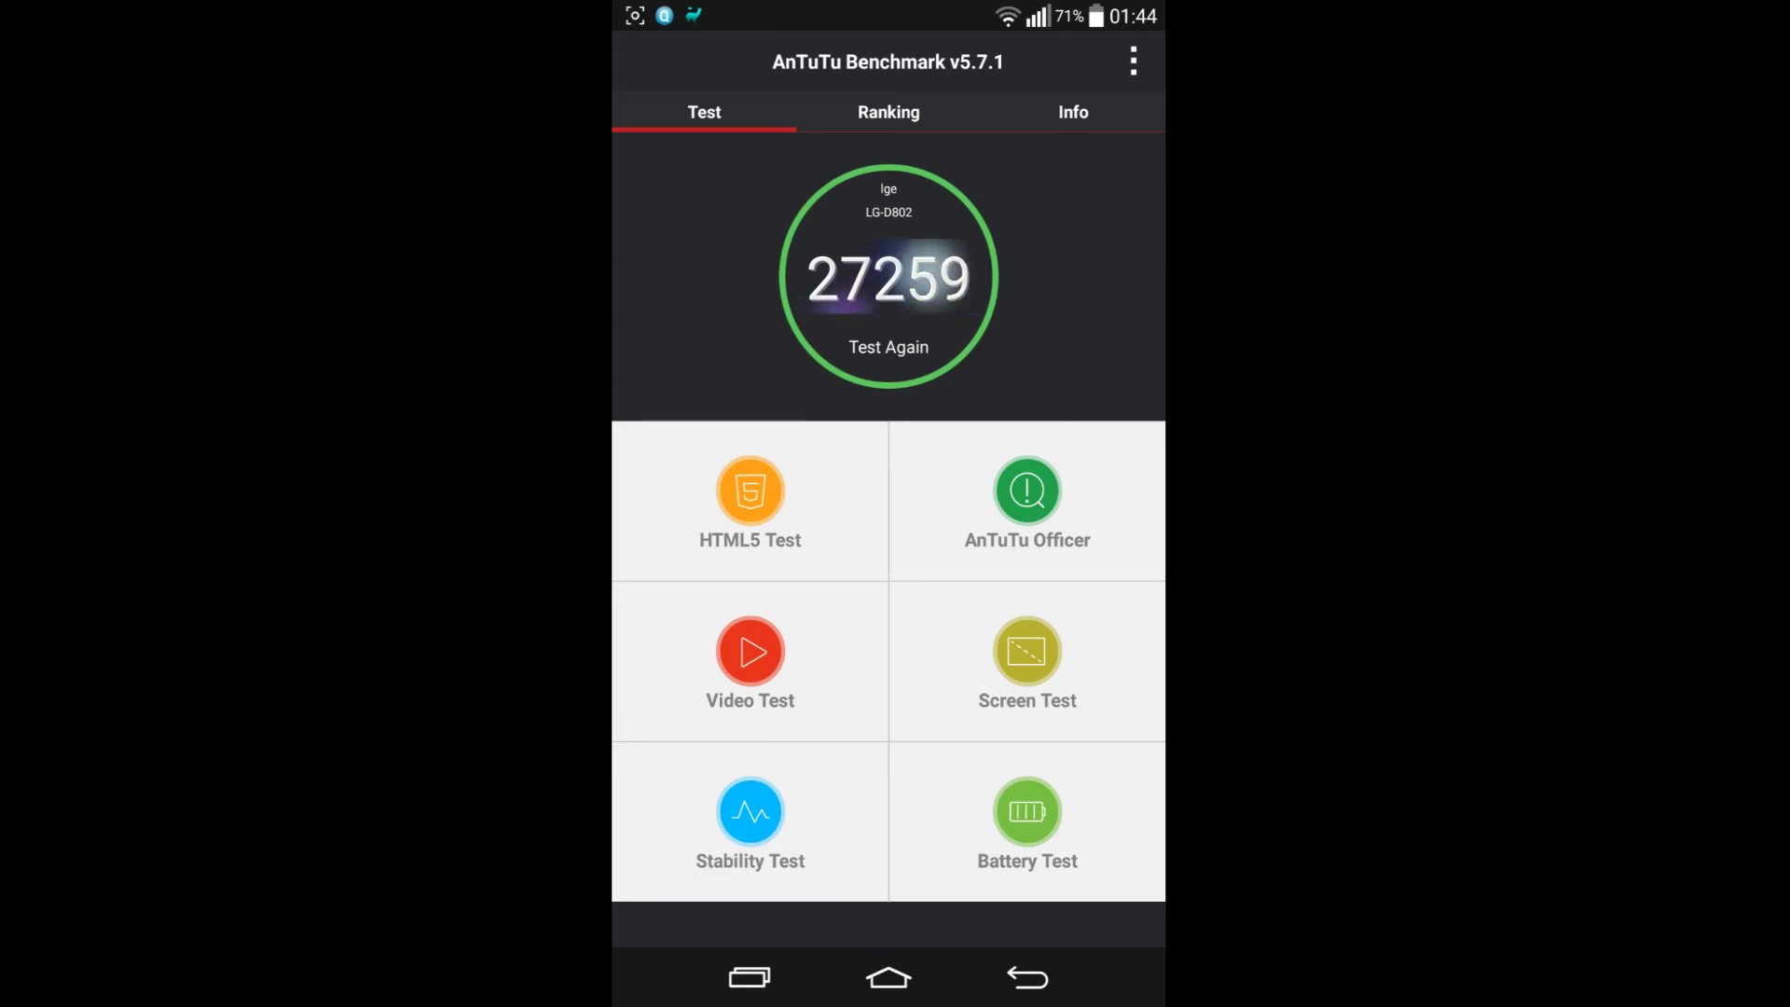
Press Back repeatedly to quit AnTuTu and reach the launcher home screen with the weather widget.
click(1044, 992)
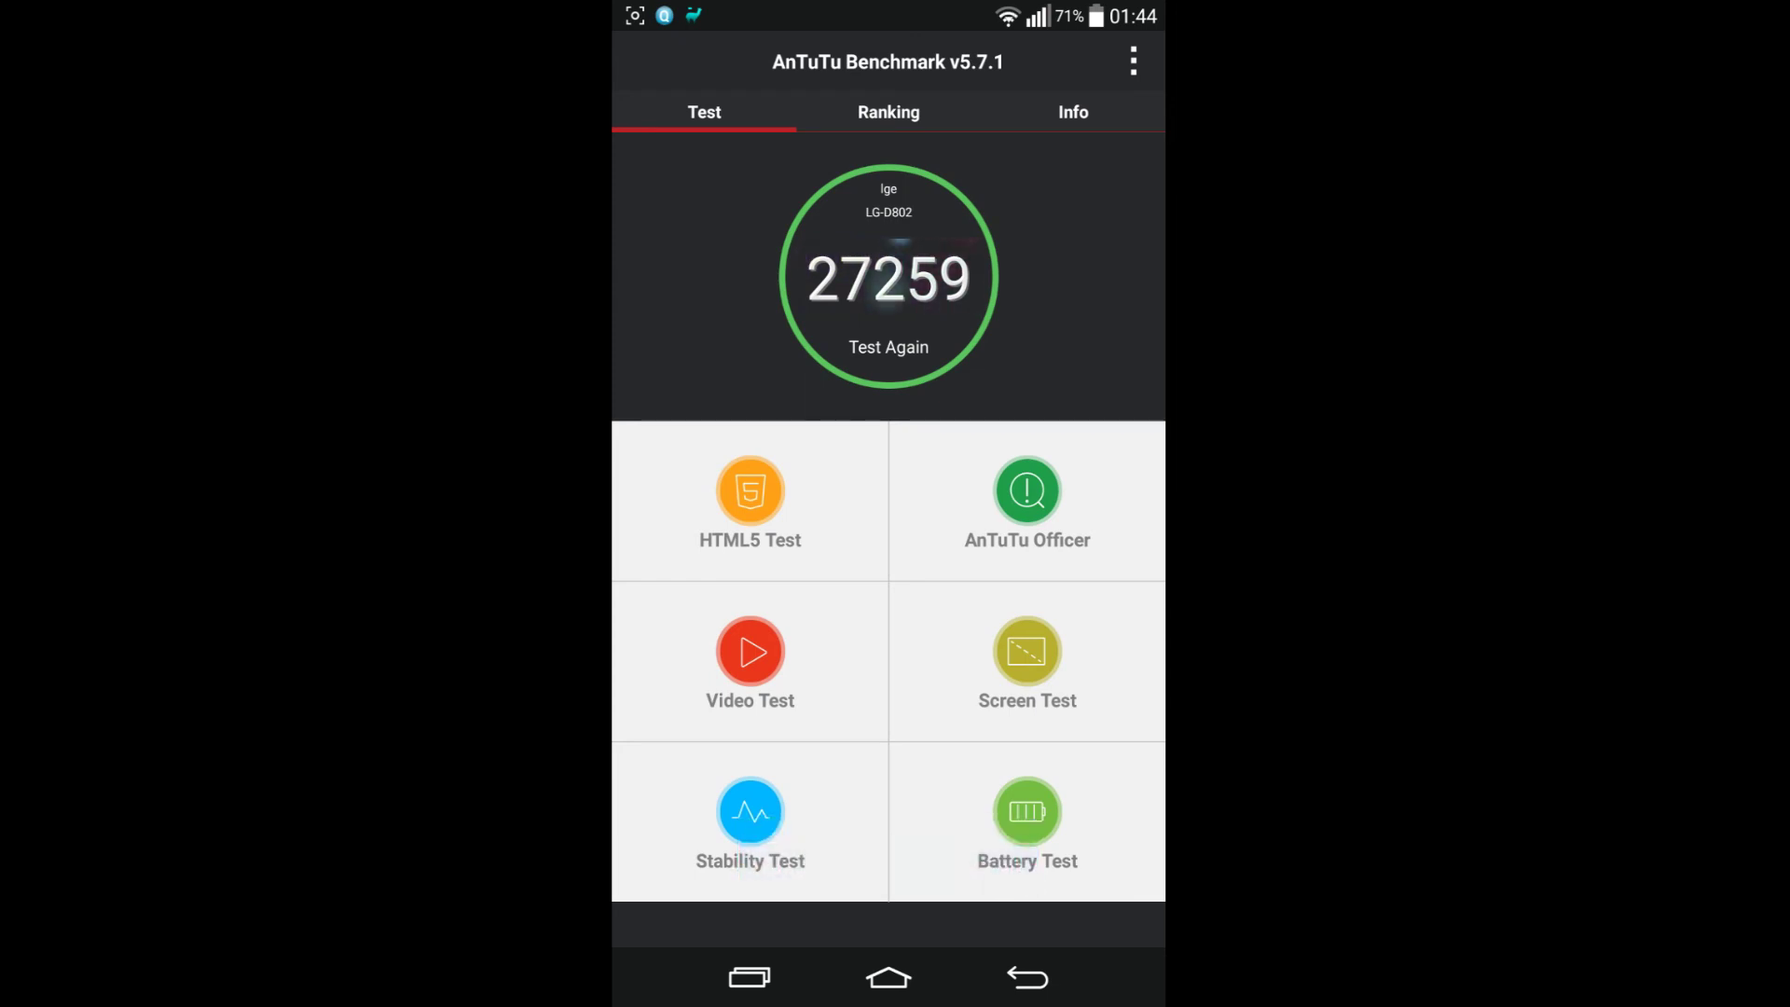
click(1029, 976)
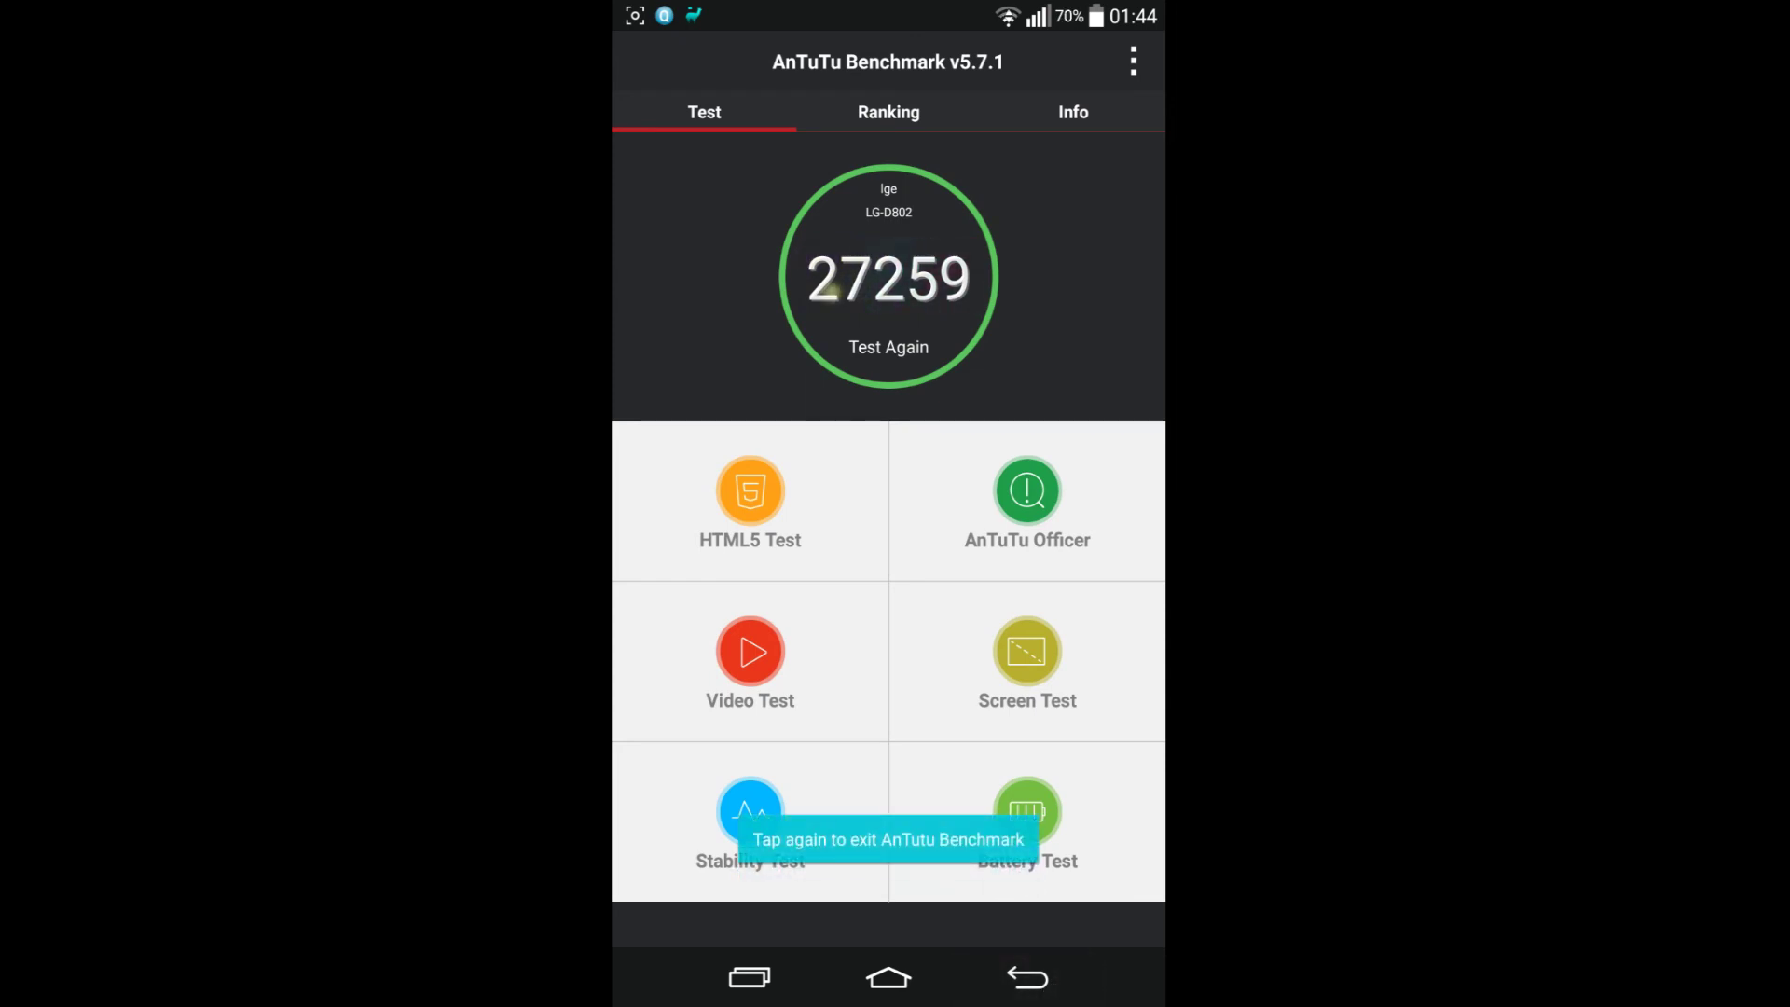
click(1029, 977)
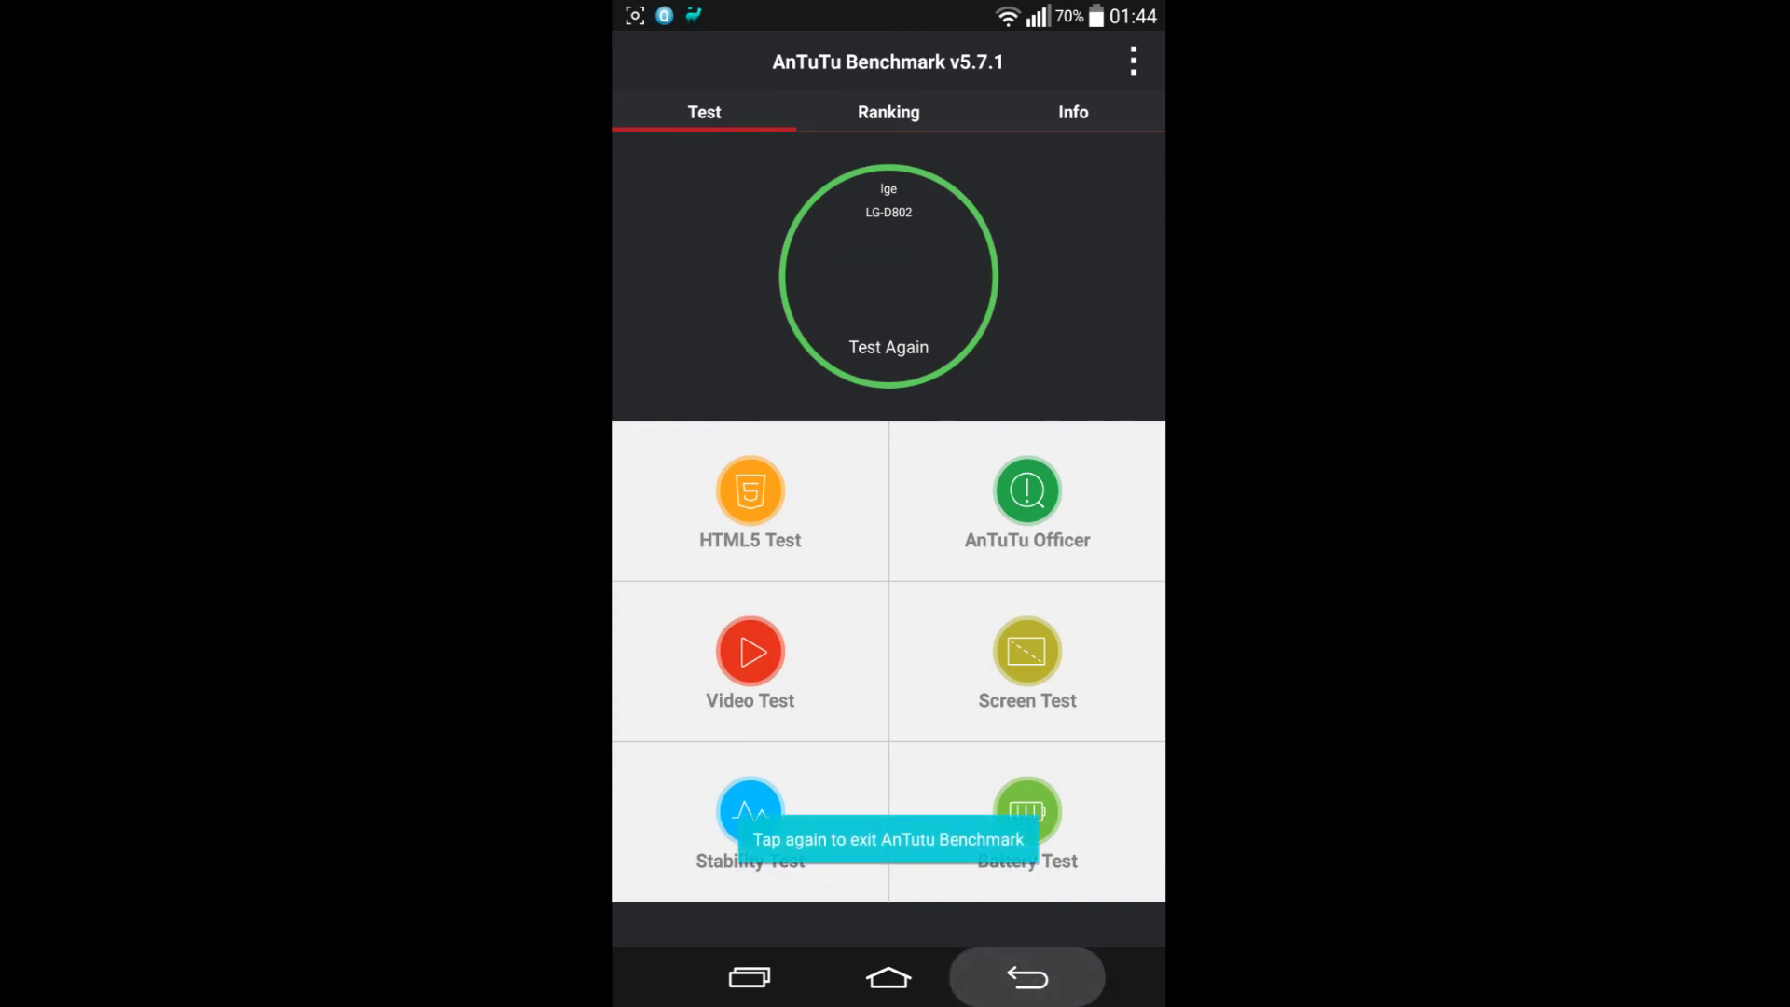
click(1029, 976)
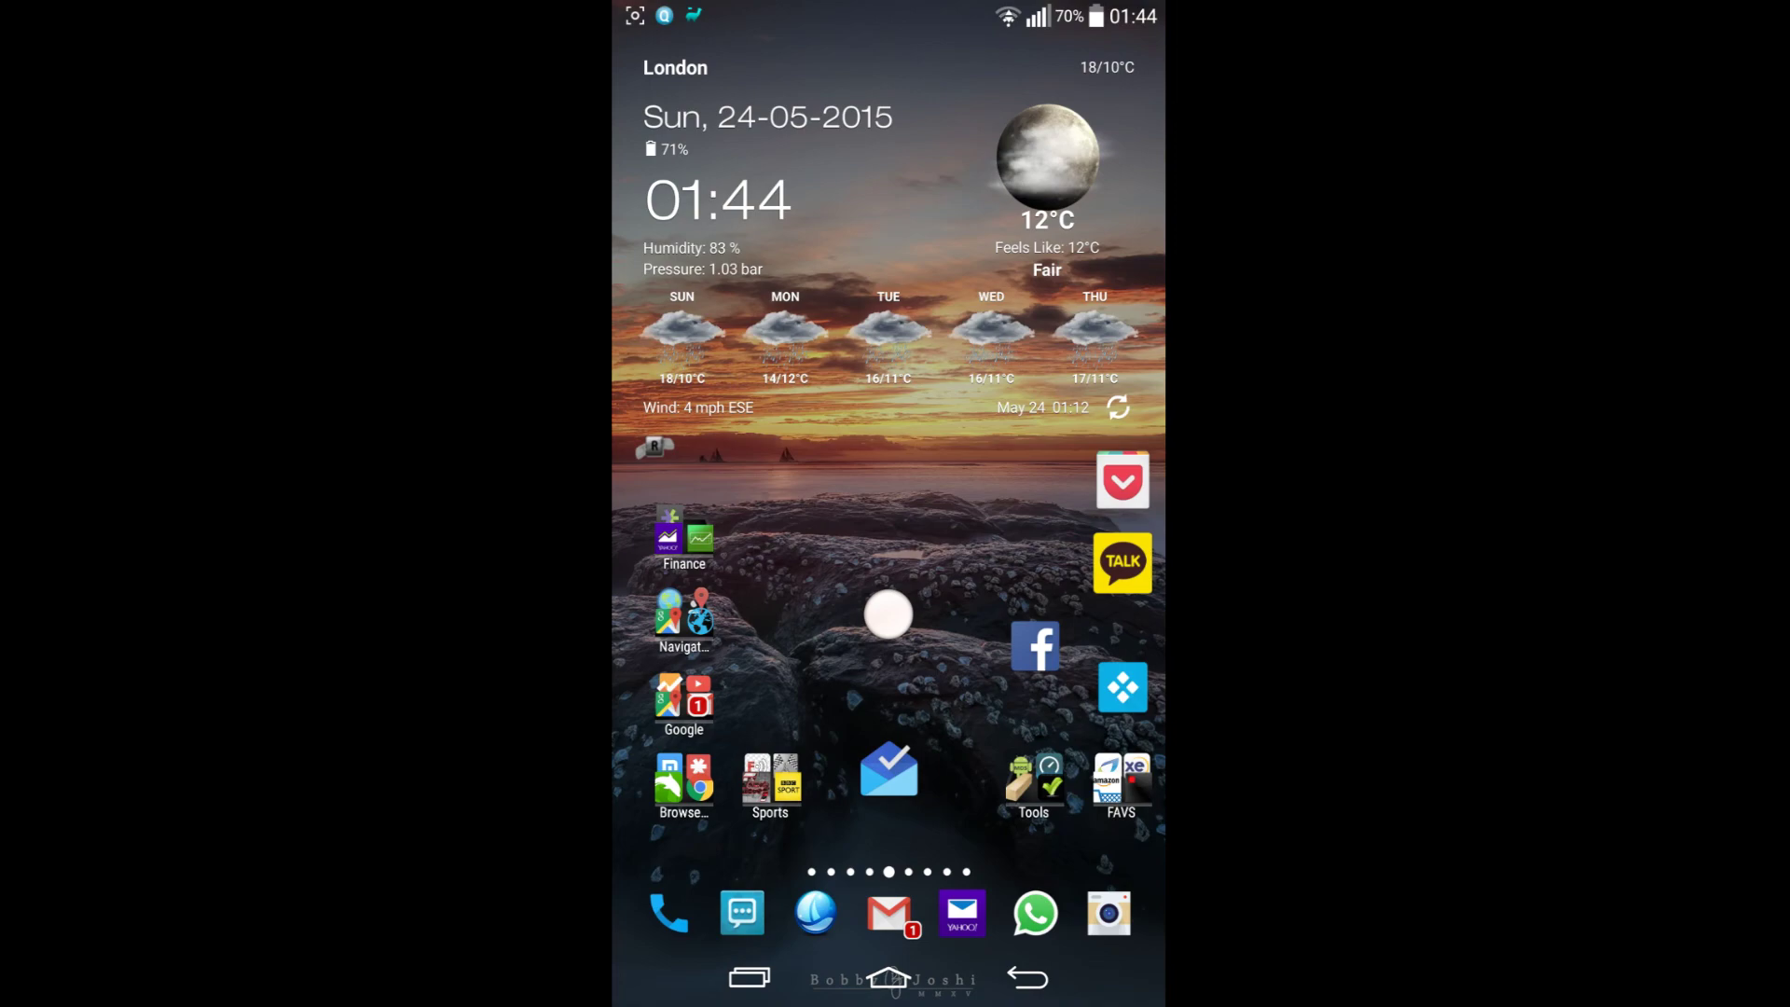
drag(889, 614, 672, 616)
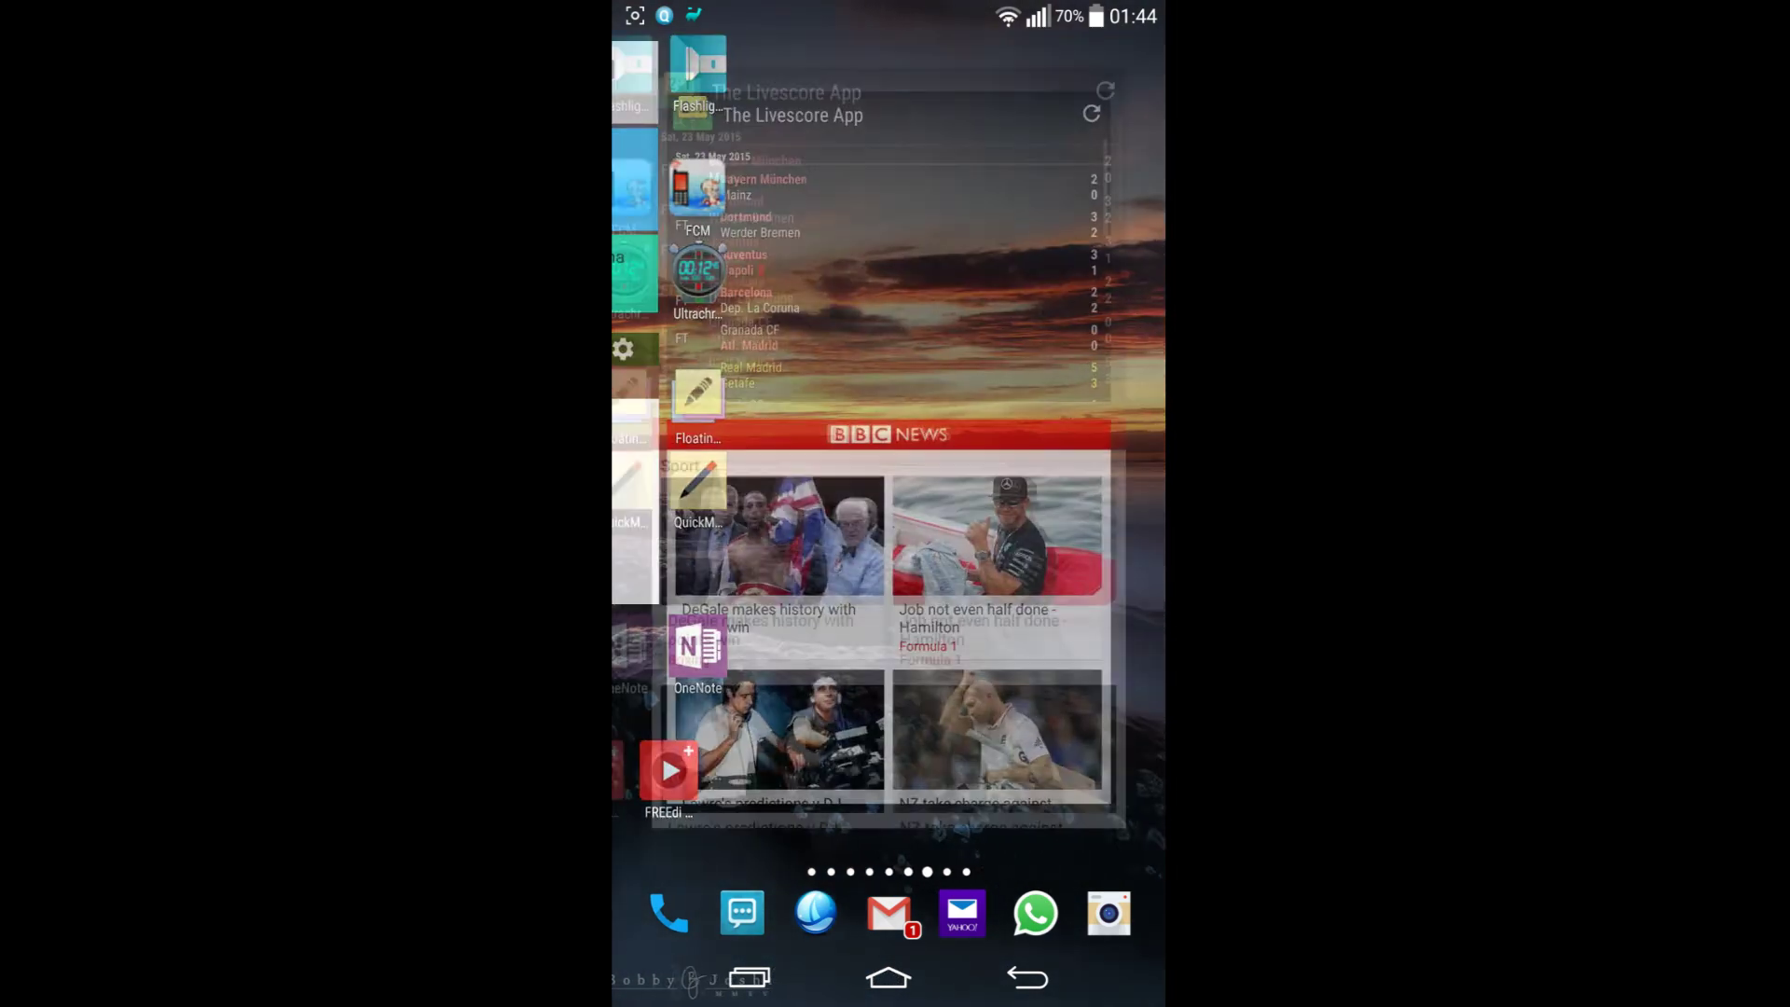
drag(1070, 637, 811, 611)
click(886, 620)
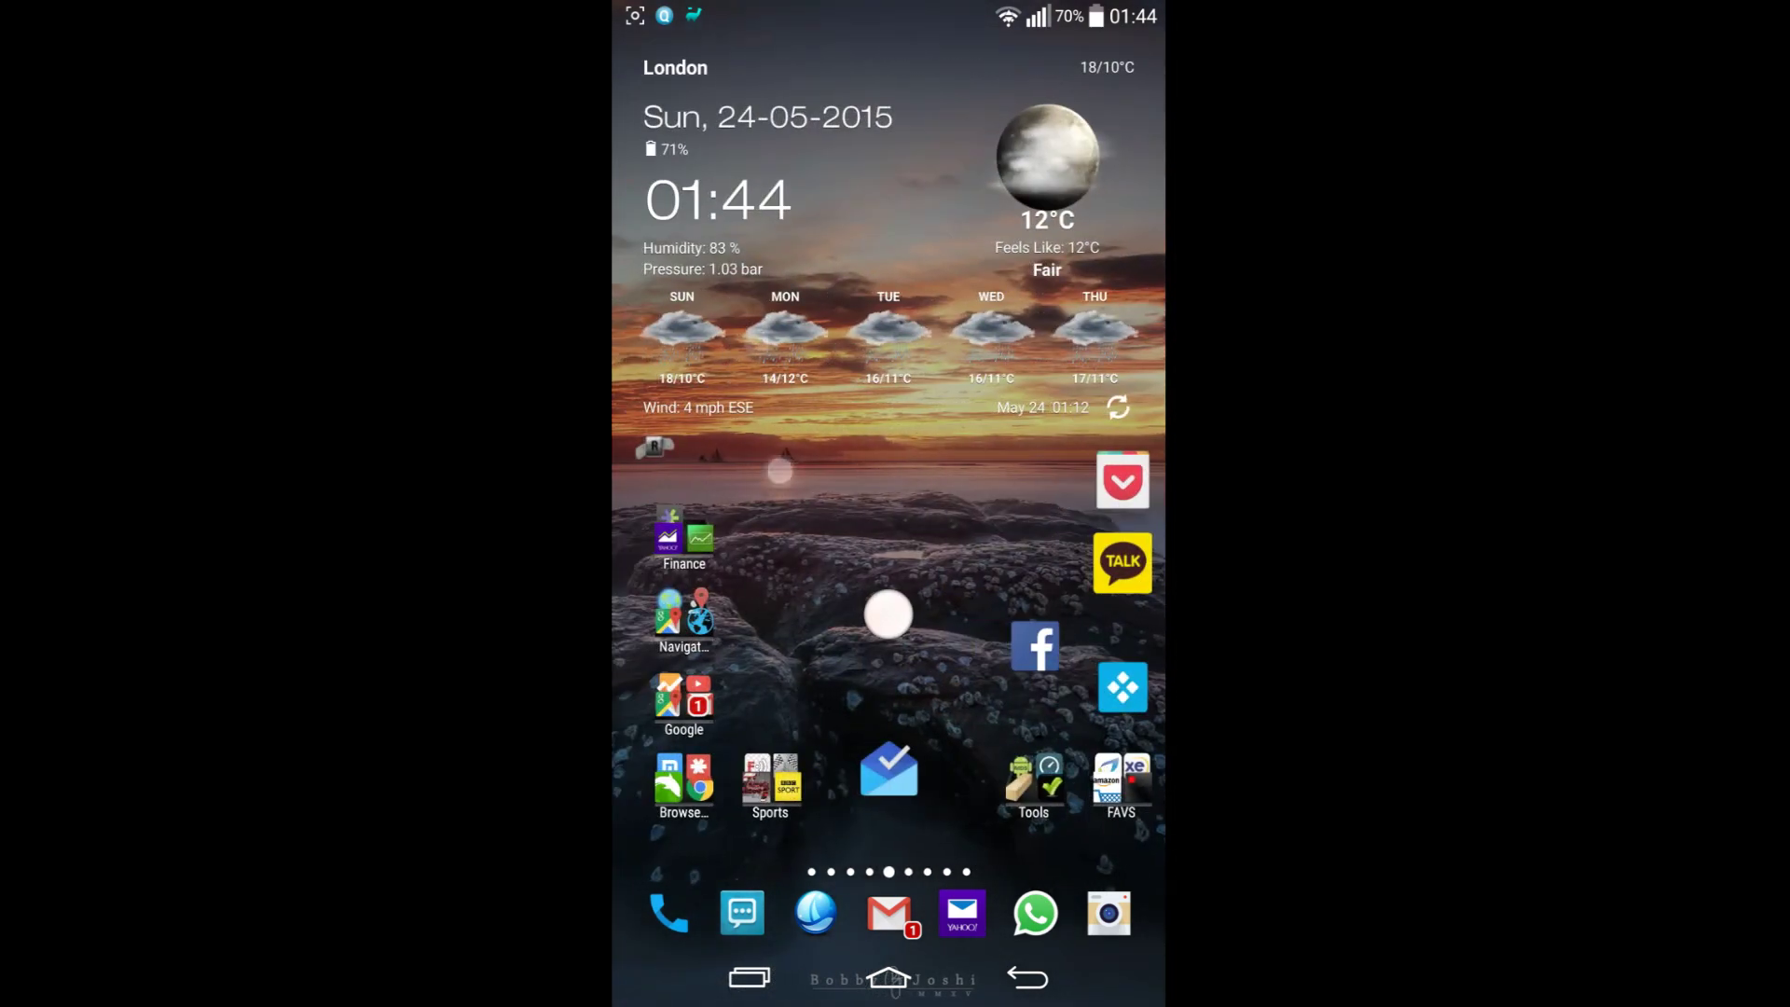
click(890, 70)
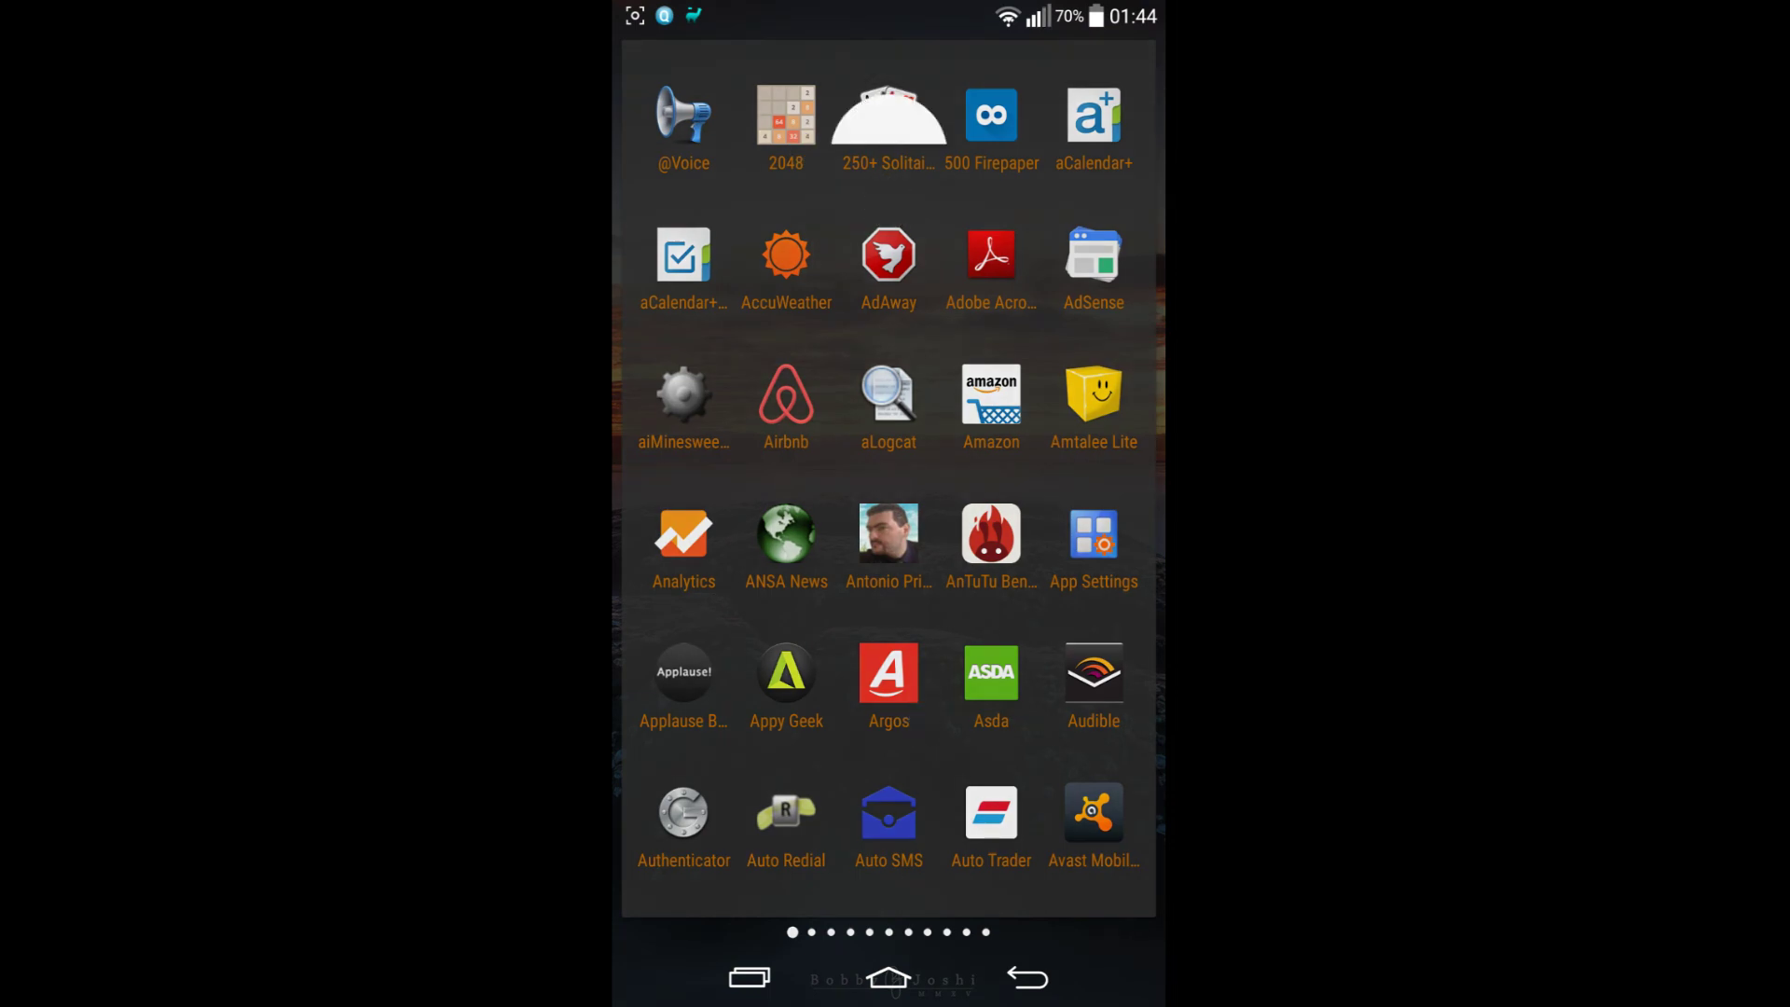
click(1052, 982)
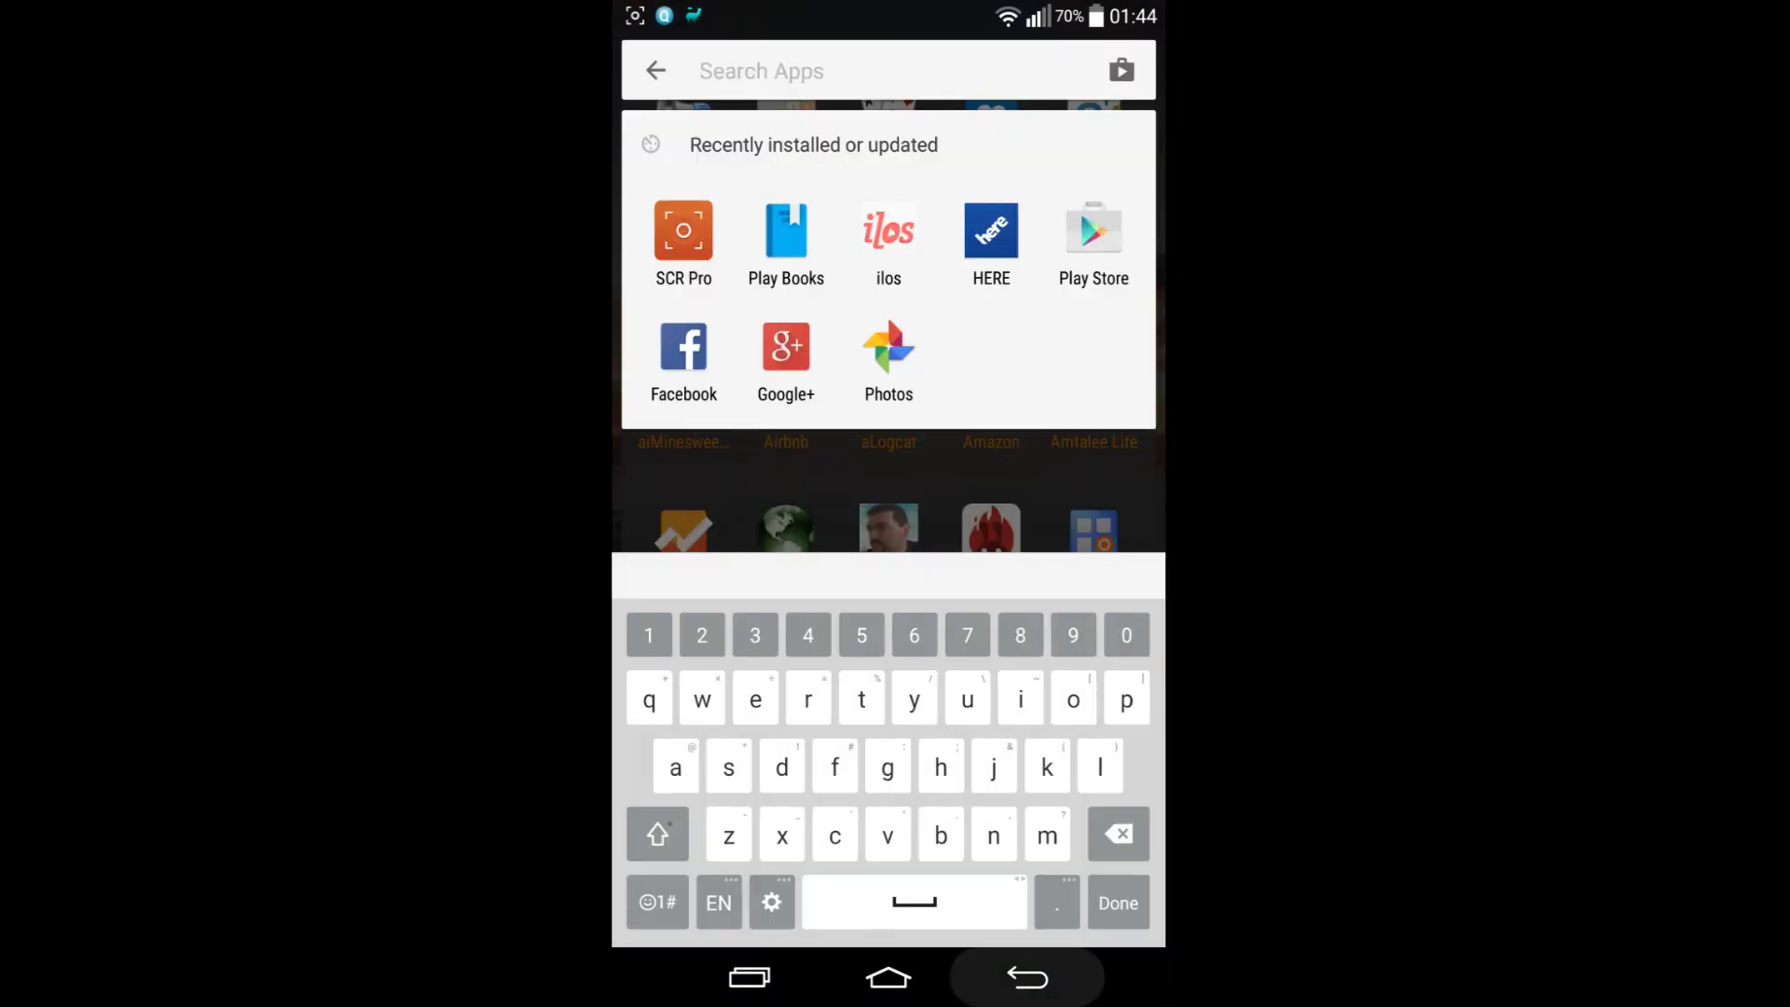
click(1052, 997)
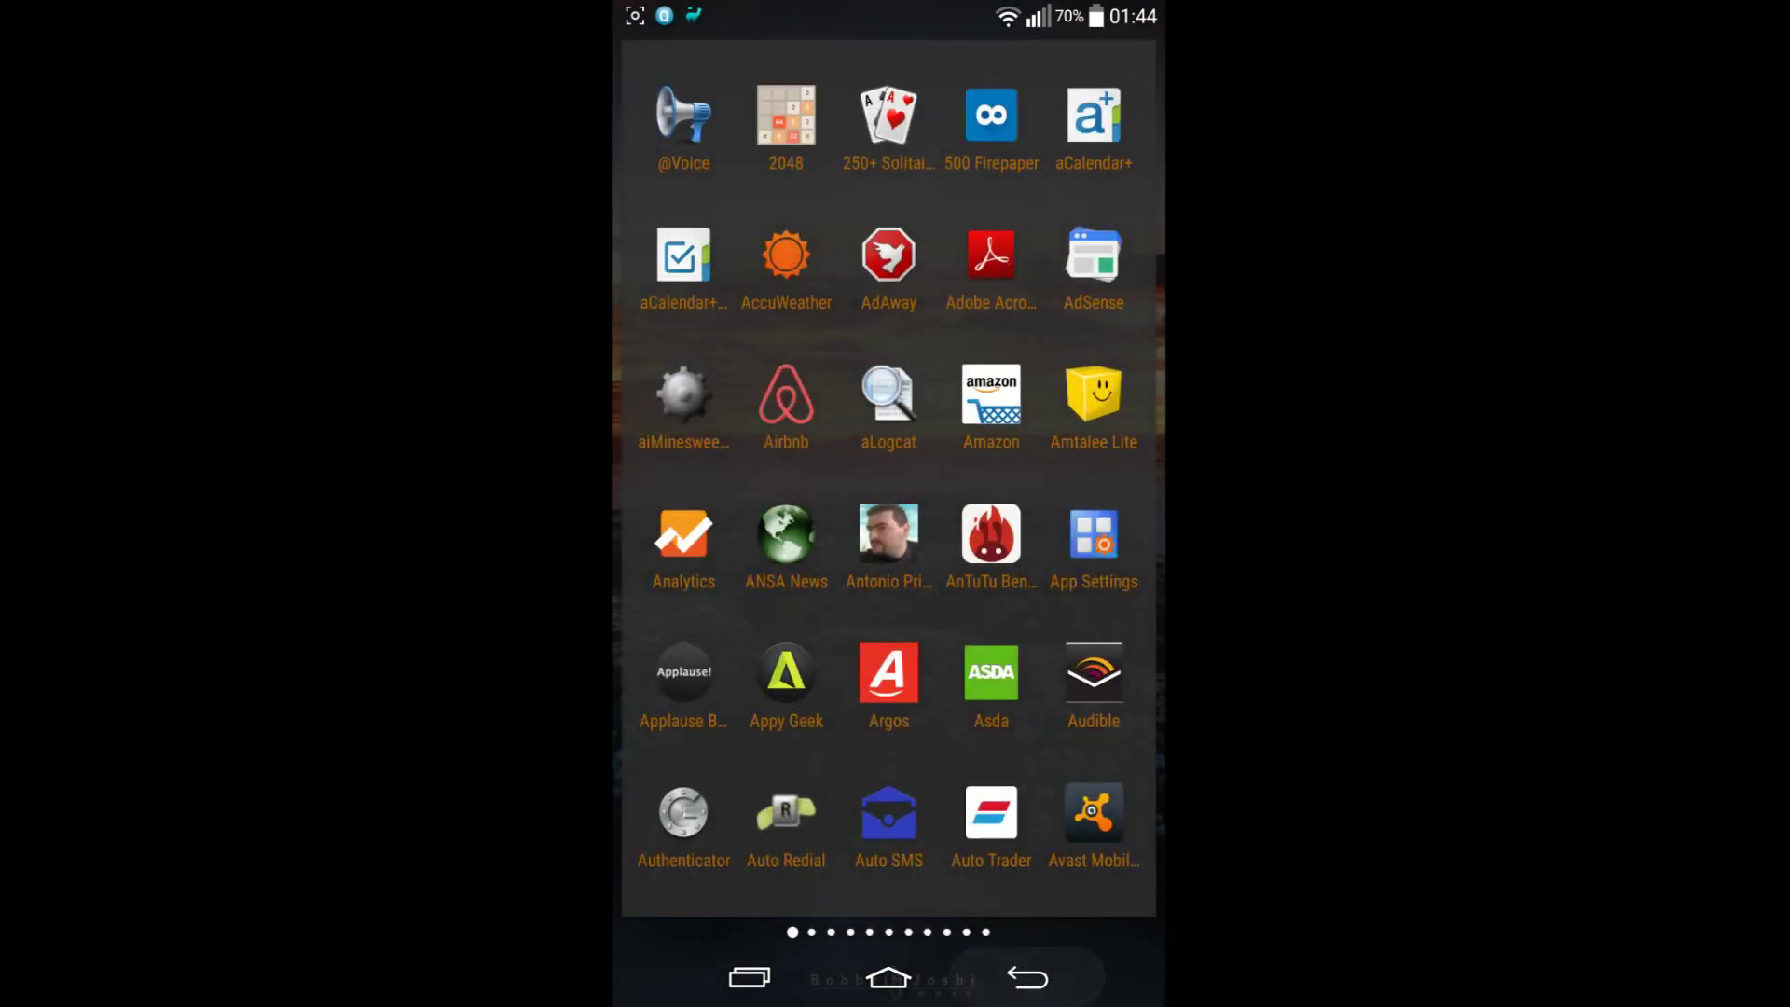
click(1047, 999)
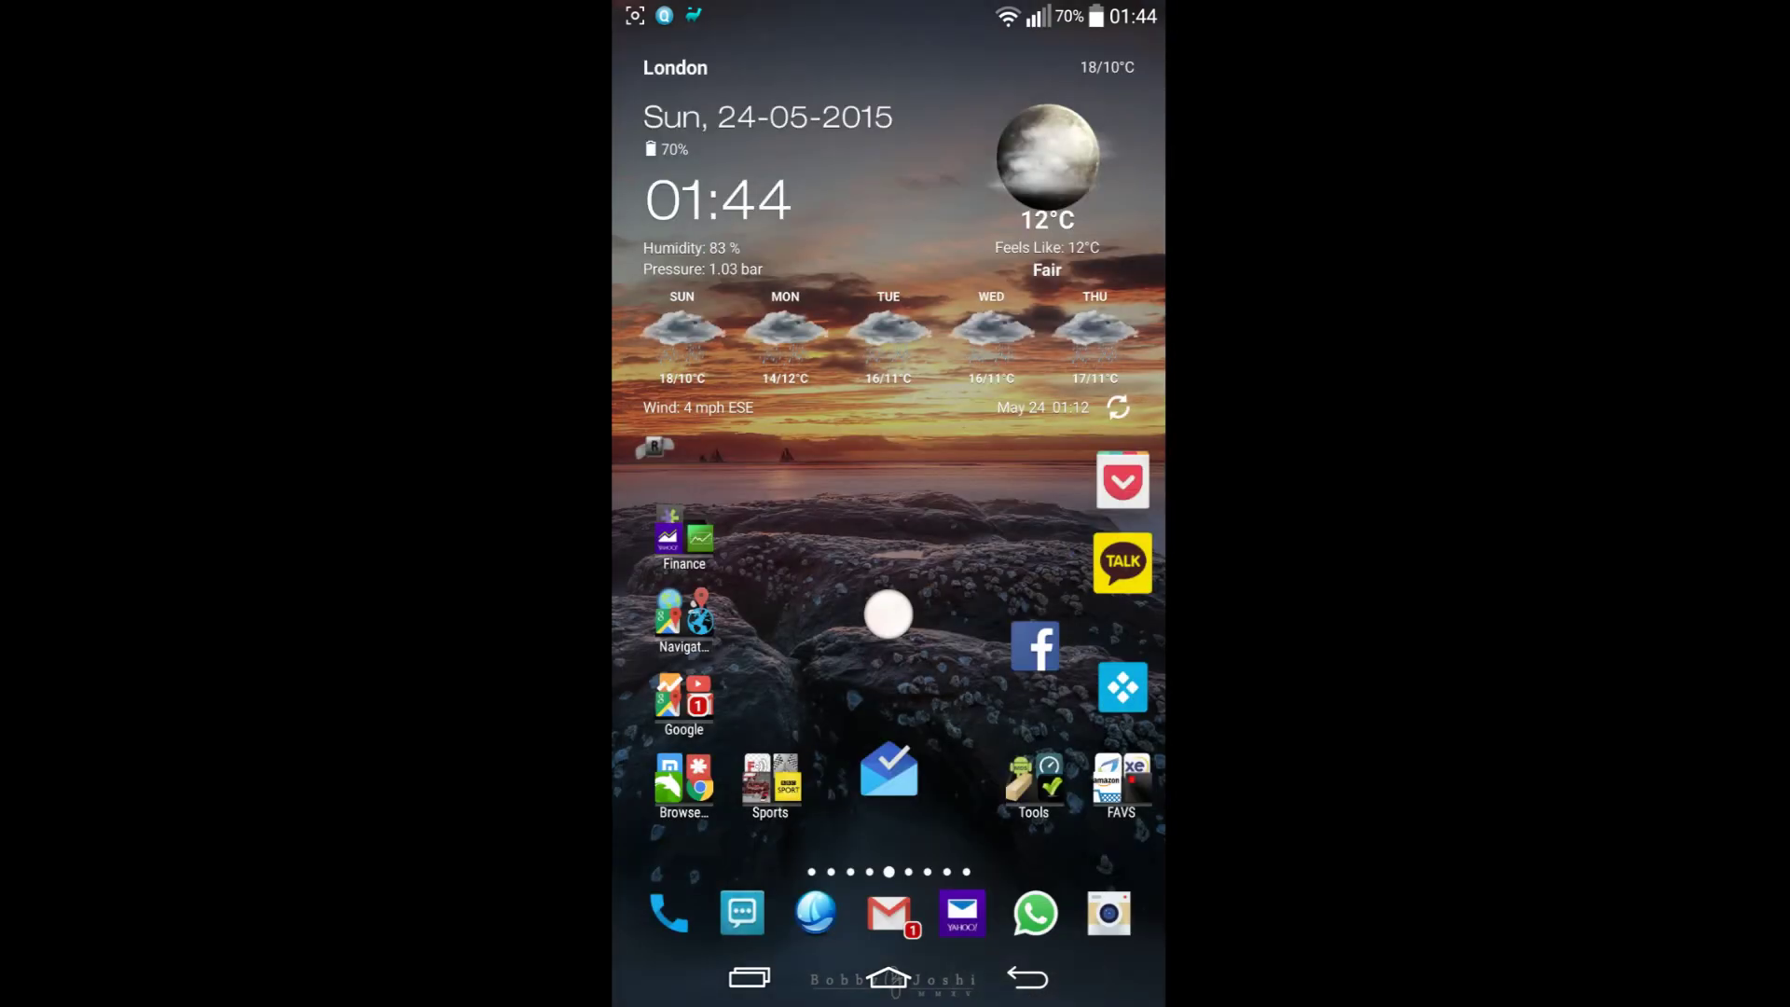